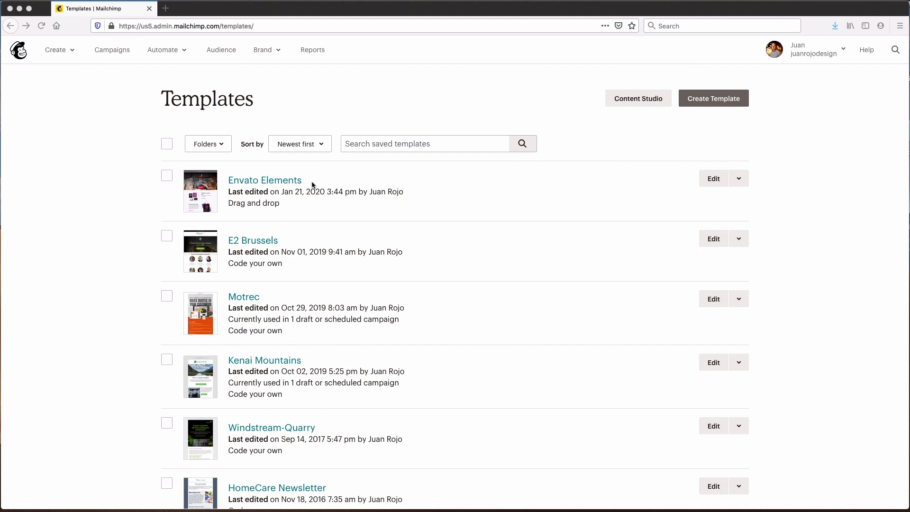
# Open the Envato Elements template and examine its header, content sections and footer from start to end
pyautogui.click(712, 180)
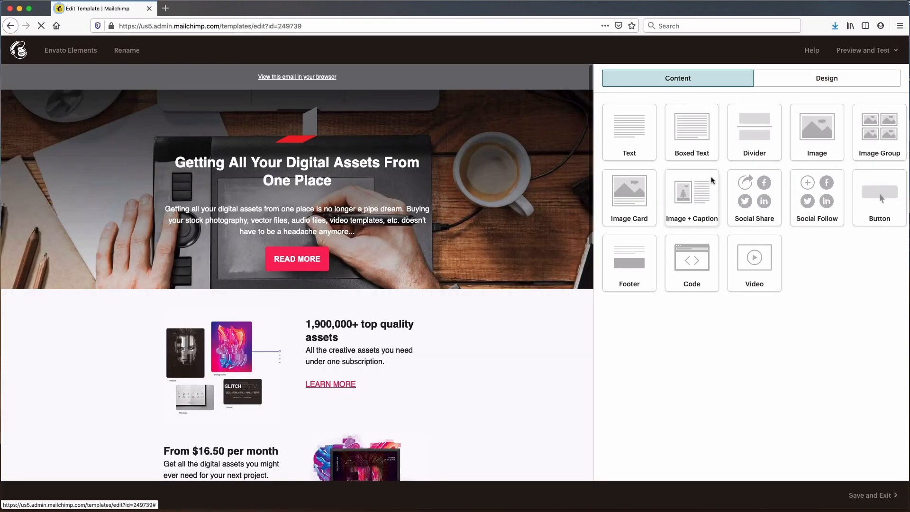
pyautogui.scroll(-2, 496, 360)
pyautogui.scroll(2, 495, 360)
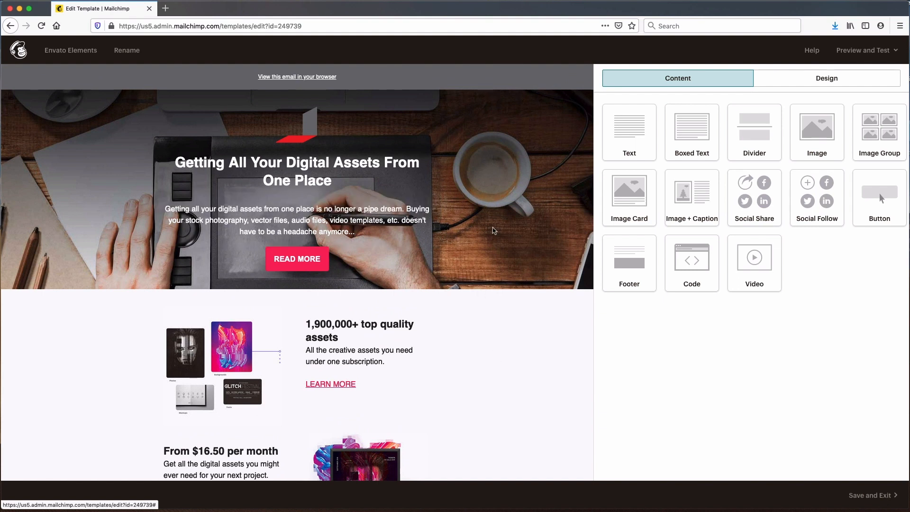
pyautogui.scroll(-8, 485, 321)
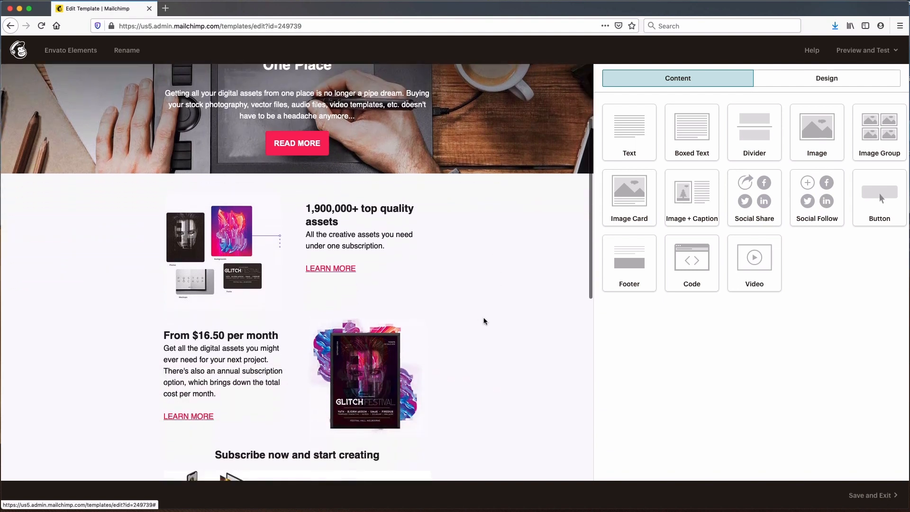
pyautogui.scroll(6, 485, 321)
pyautogui.scroll(2, 484, 321)
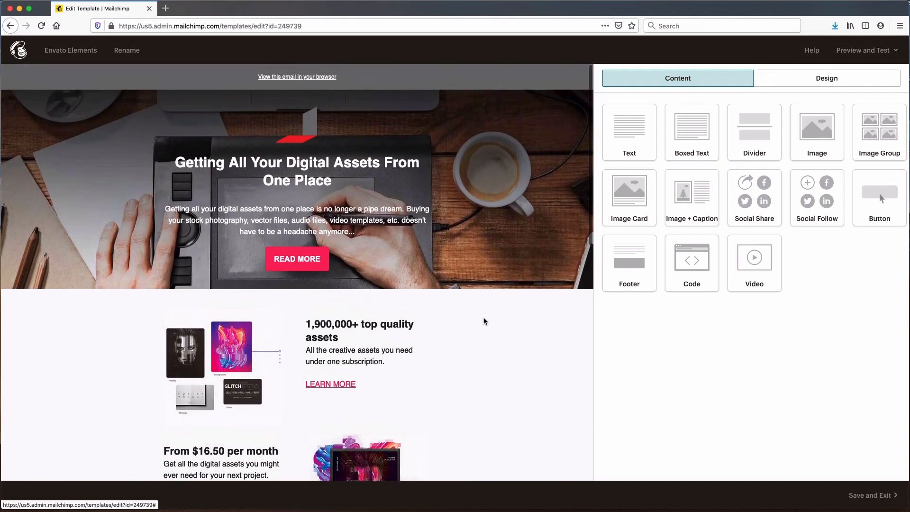
pyautogui.scroll(-8, 485, 322)
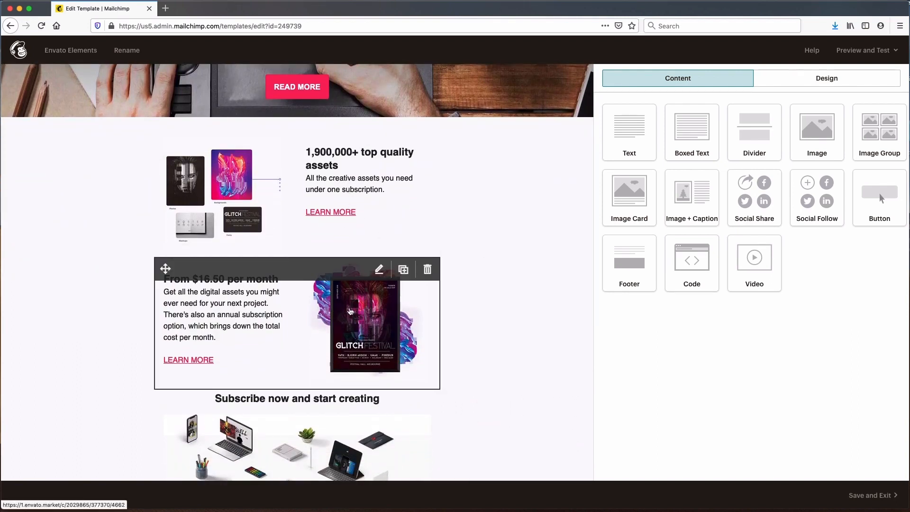
pyautogui.scroll(-8, 472, 317)
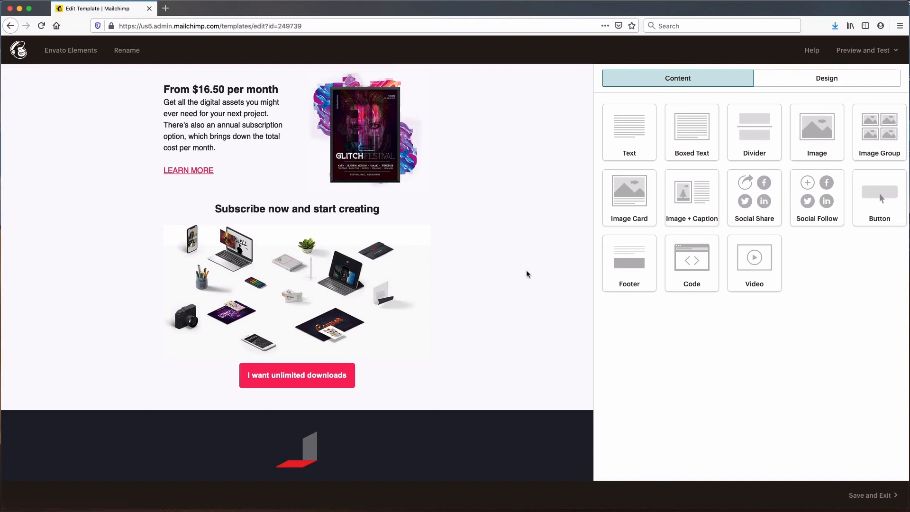
pyautogui.scroll(-6, 527, 273)
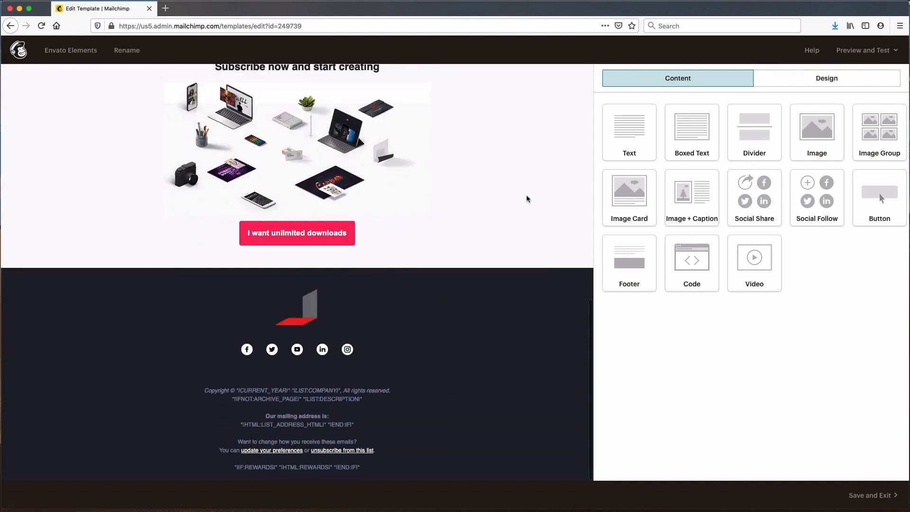
pyautogui.scroll(15, 527, 199)
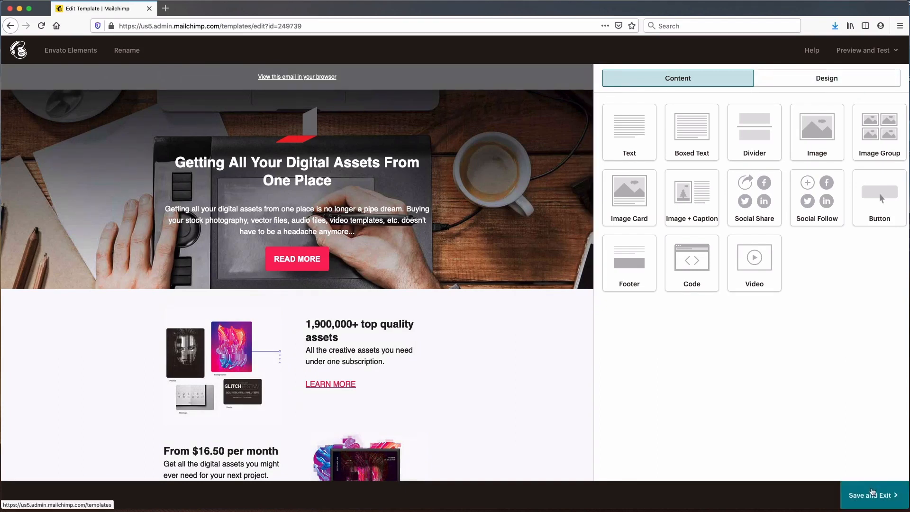
pyautogui.click(874, 494)
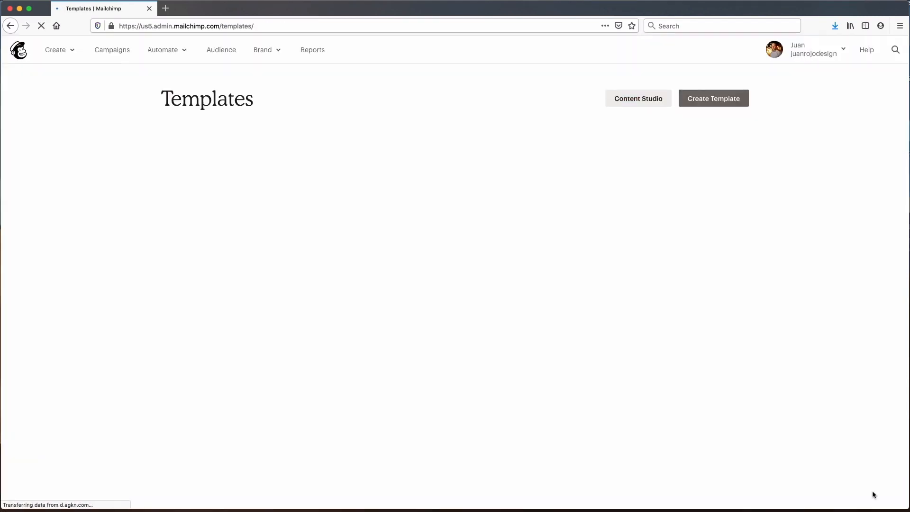
# Create a new template based on the basic "1 Column - Full Width" layout
pyautogui.click(709, 101)
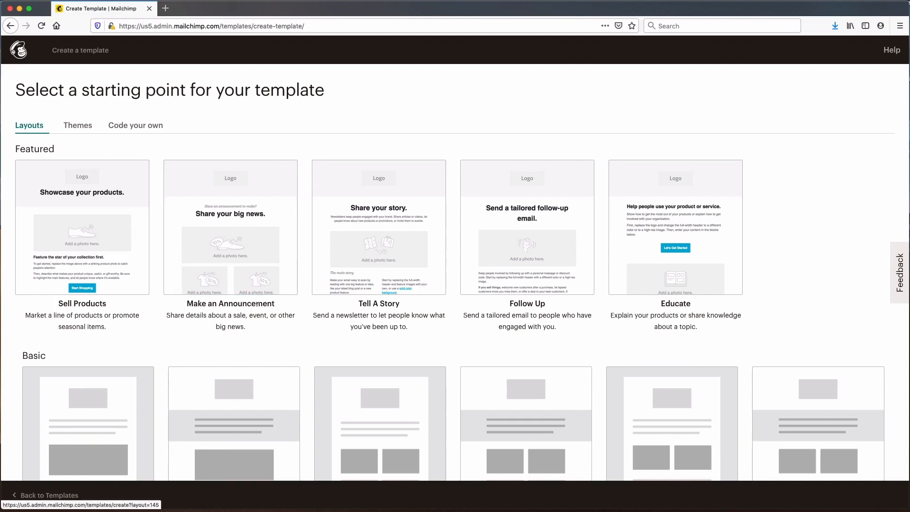
pyautogui.scroll(-3, 256, 312)
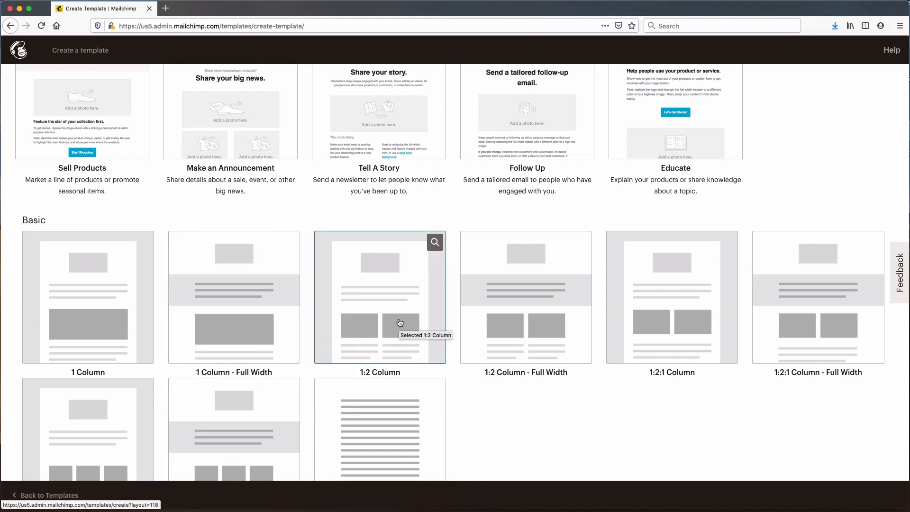
pyautogui.click(241, 328)
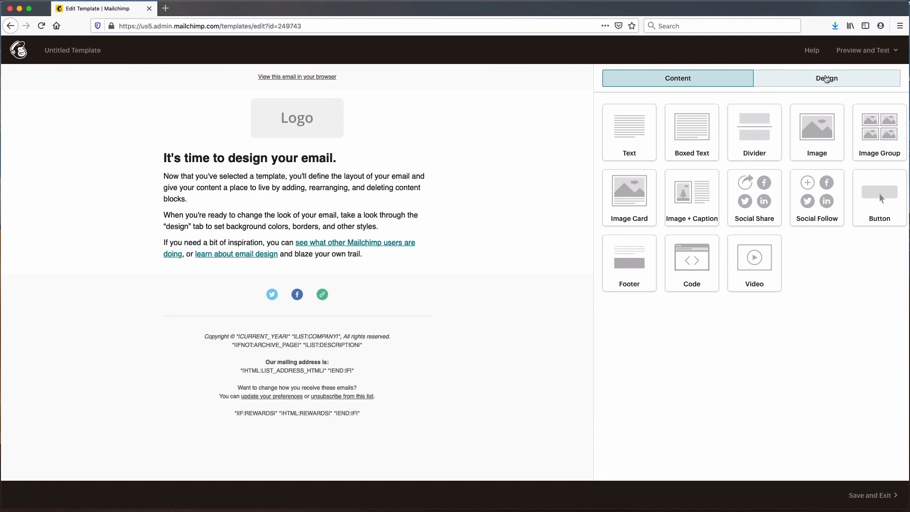
# Set the preheader background color to #6d6e70, copying the code from the color-scheme document
pyautogui.click(827, 79)
pyautogui.click(685, 126)
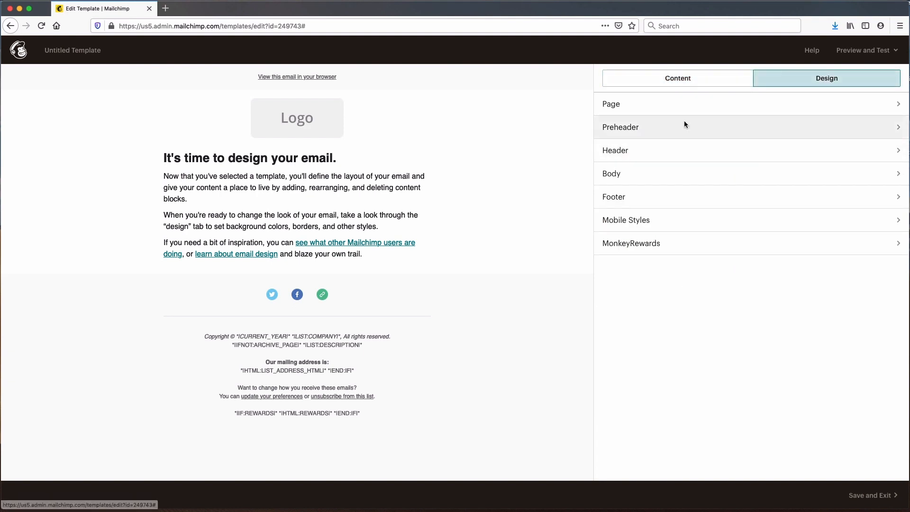
pyautogui.press('super+Tab')
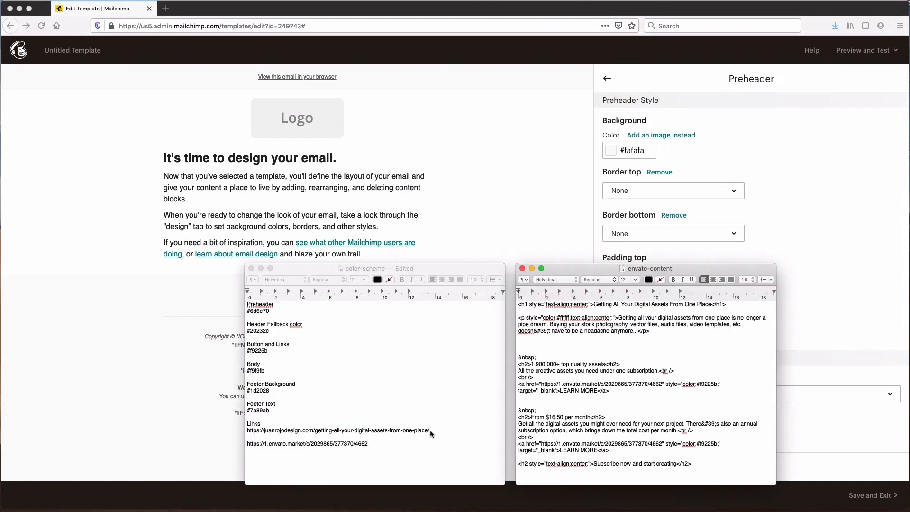
pyautogui.click(273, 310)
pyautogui.moveTo(269, 310); pyautogui.dragTo(246, 311)
pyautogui.press('super+c')
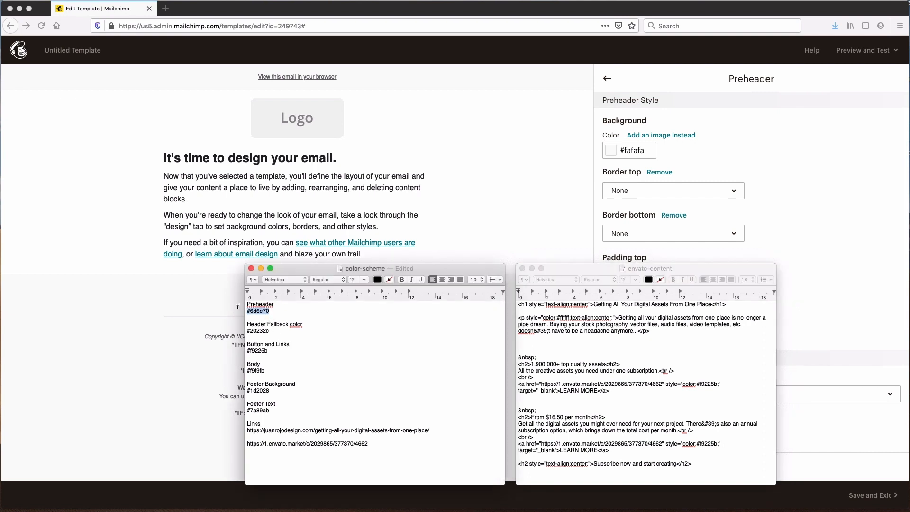
pyautogui.click(642, 155)
pyautogui.click(646, 151)
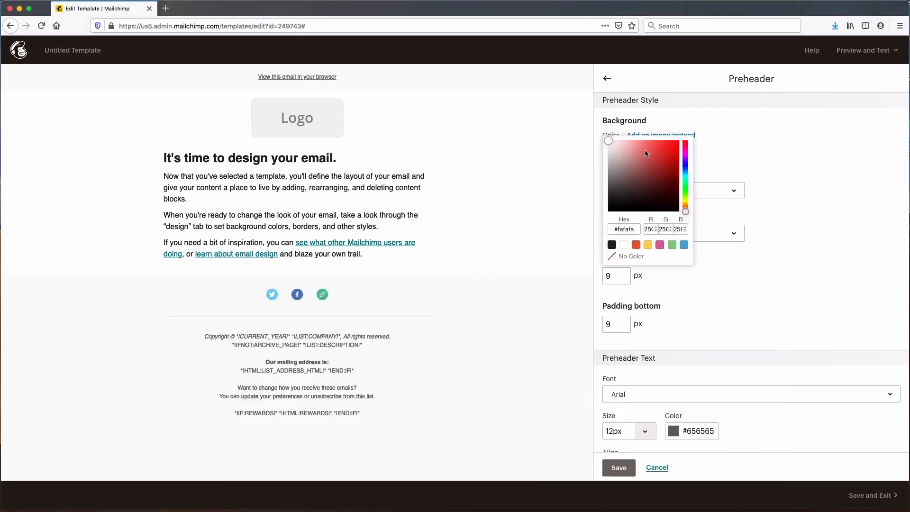
pyautogui.click(606, 225)
pyautogui.press('super+v')
pyautogui.click(819, 184)
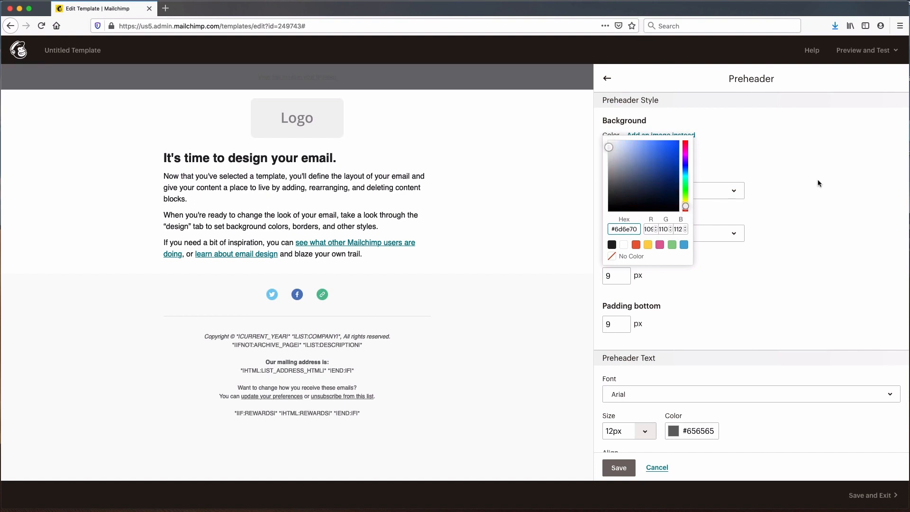
# Set both the preheader text and preheader link colors to white (#ffffff) and save the preheader style
pyautogui.scroll(-3, 753, 368)
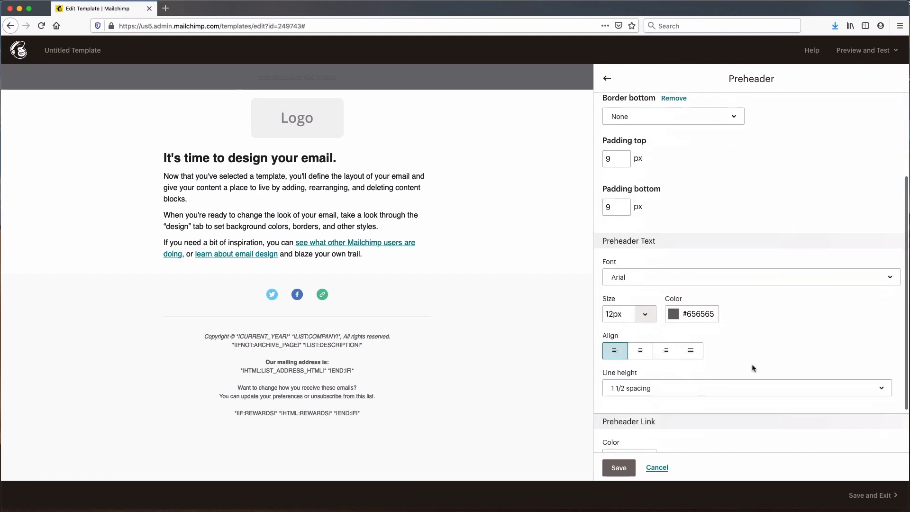
pyautogui.click(704, 309)
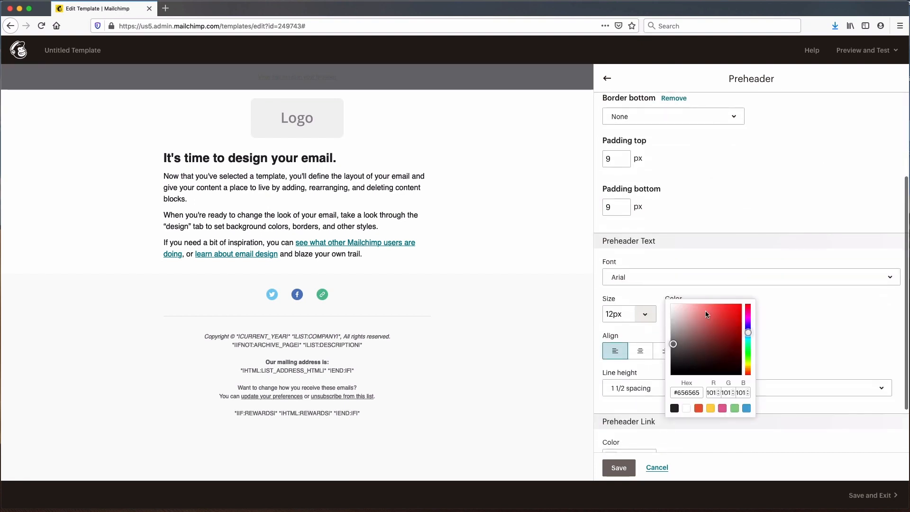
pyautogui.click(688, 408)
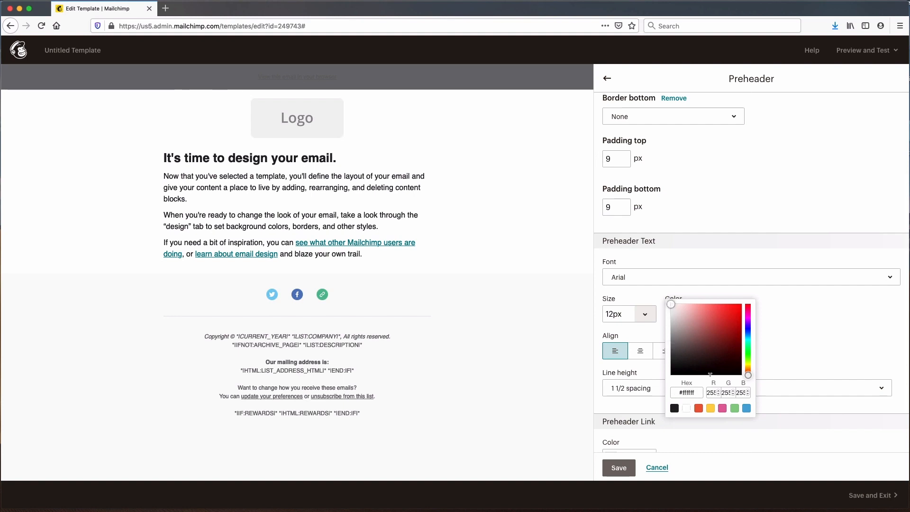
pyautogui.click(784, 336)
pyautogui.scroll(-2, 784, 336)
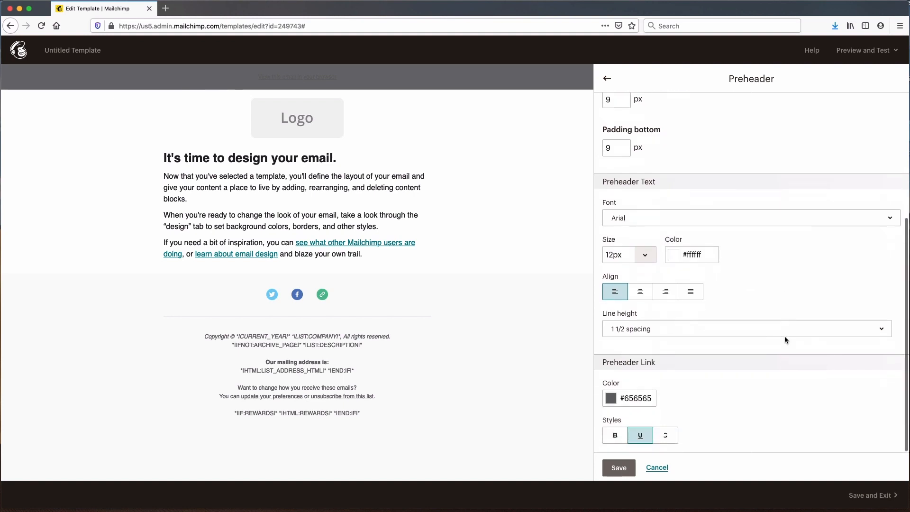
pyautogui.click(638, 398)
pyautogui.click(623, 364)
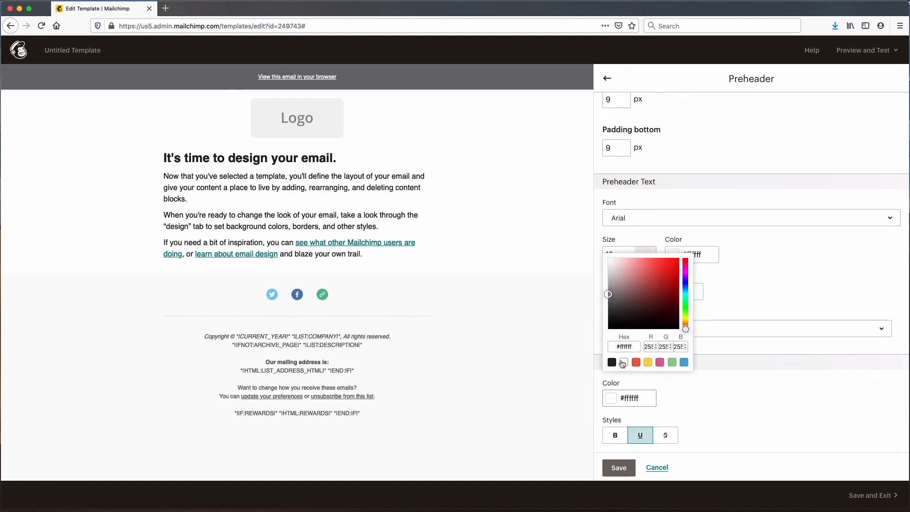
pyautogui.click(625, 467)
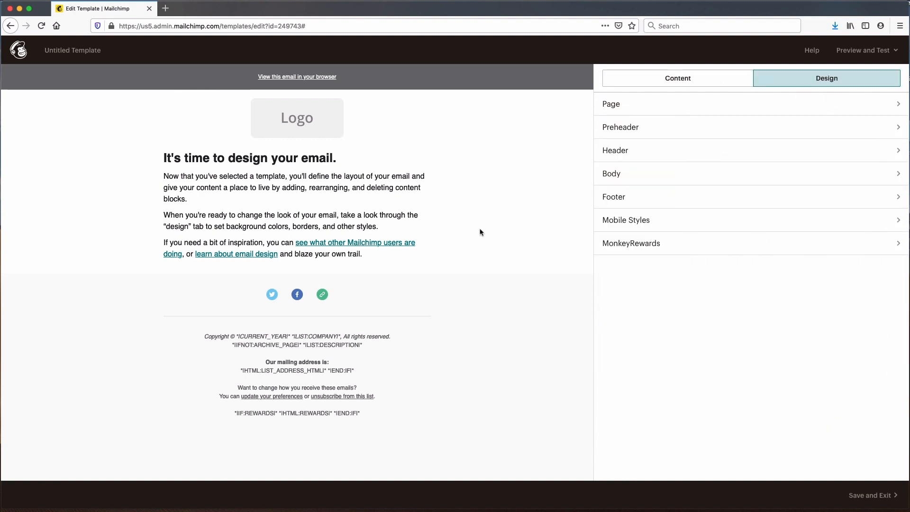
# Replace the header's background color with the image envato-elements-background.jpg from the uploaded files
pyautogui.moveTo(332, 83)
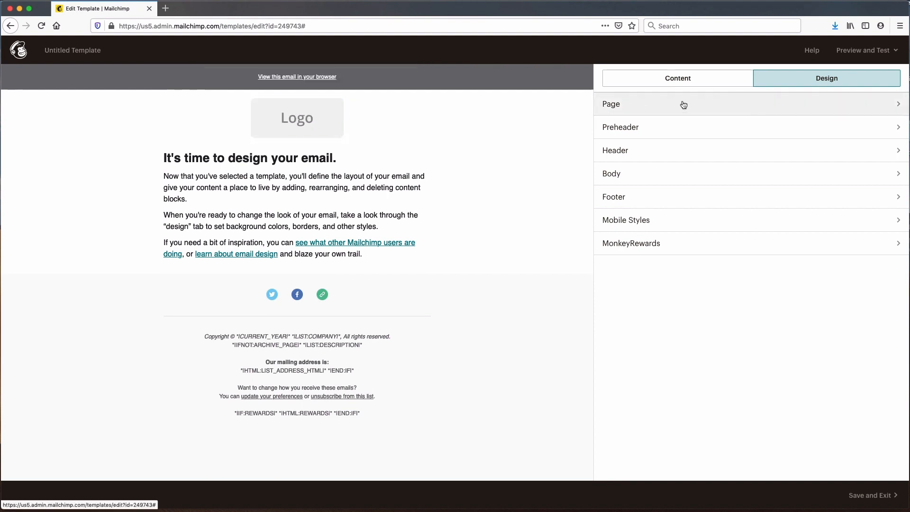
pyautogui.click(662, 155)
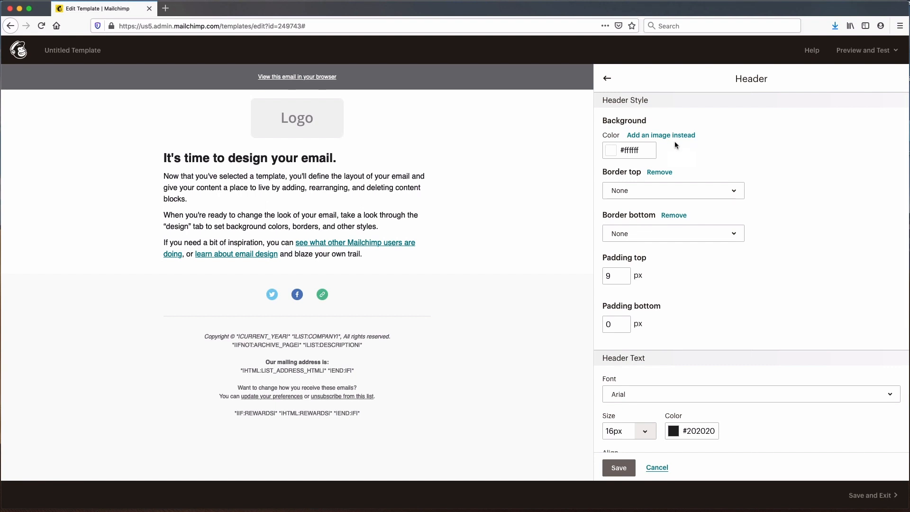
pyautogui.click(673, 136)
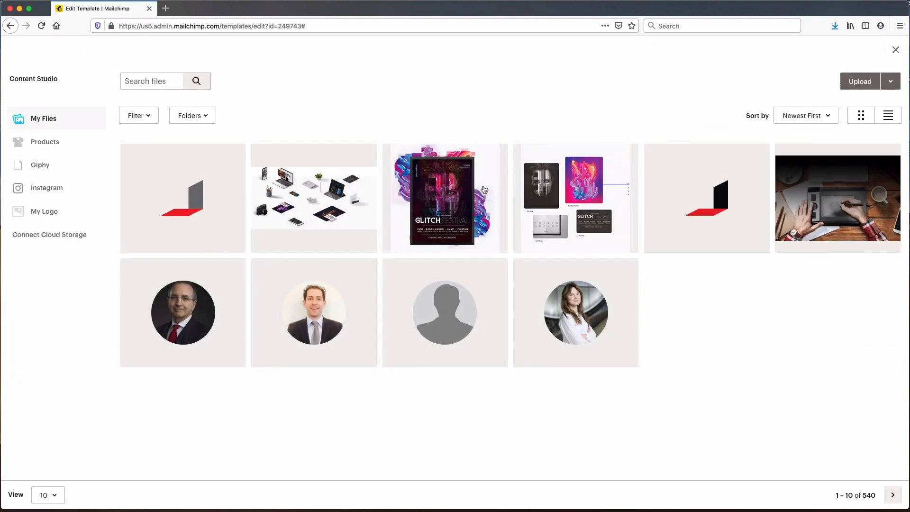
pyautogui.click(835, 214)
pyautogui.click(881, 80)
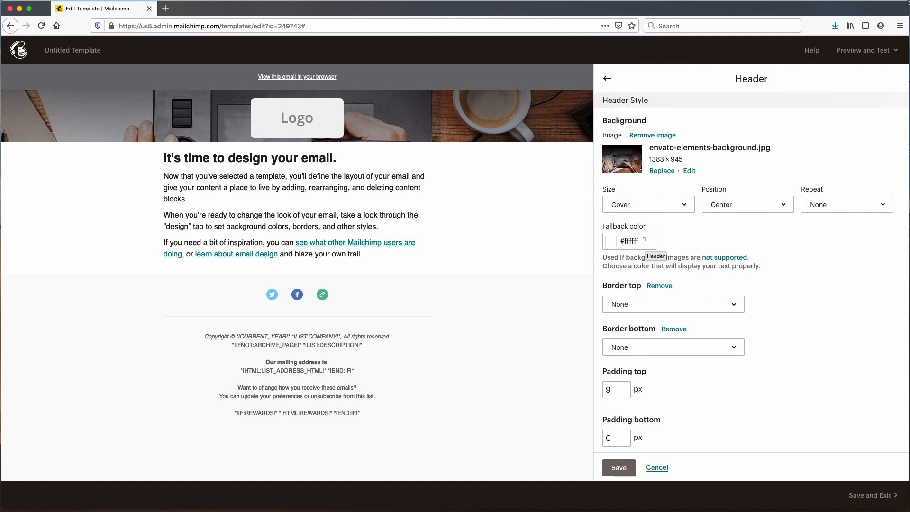
# Set the header background's fallback color to #20232c, copying the code from the color-scheme document
pyautogui.click(536, 511)
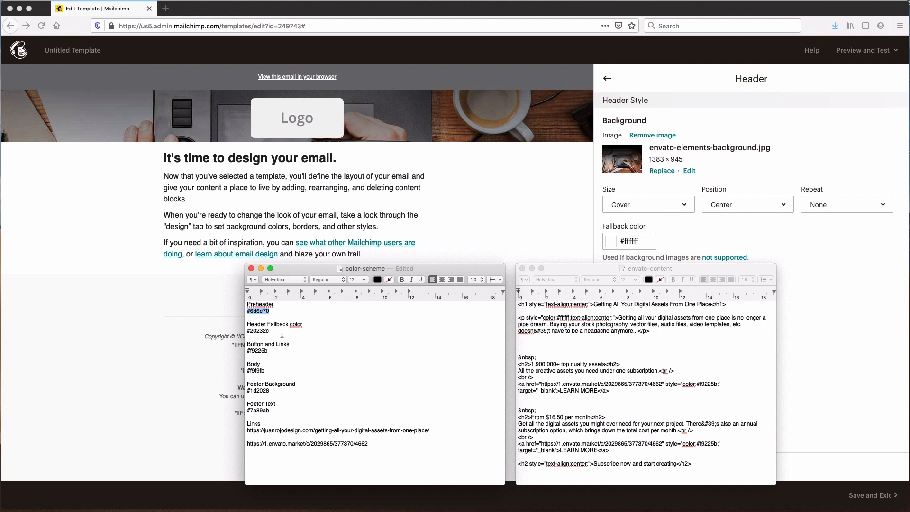
pyautogui.moveTo(270, 330); pyautogui.dragTo(246, 331)
pyautogui.hotkey('ctrl', 'c')
pyautogui.click(695, 231)
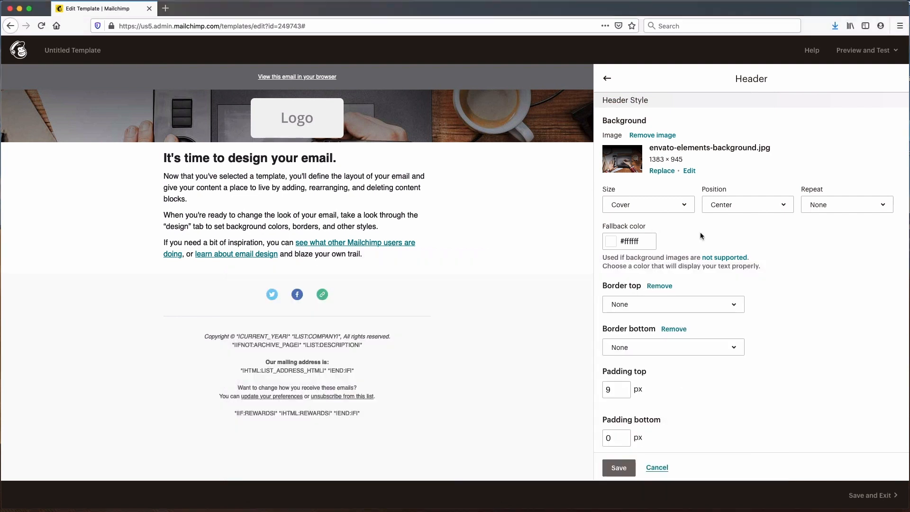
pyautogui.click(650, 244)
pyautogui.click(636, 316)
pyautogui.hotkey('ctrl', 'v')
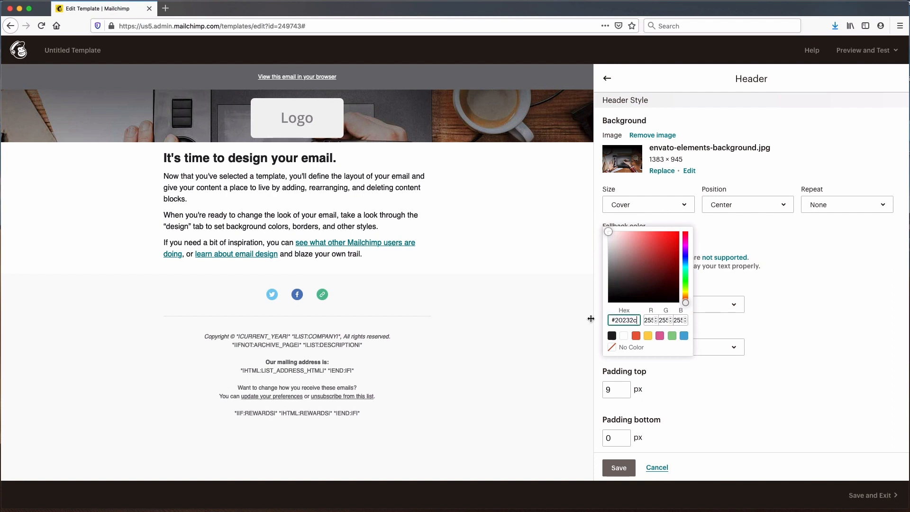
pyautogui.click(847, 270)
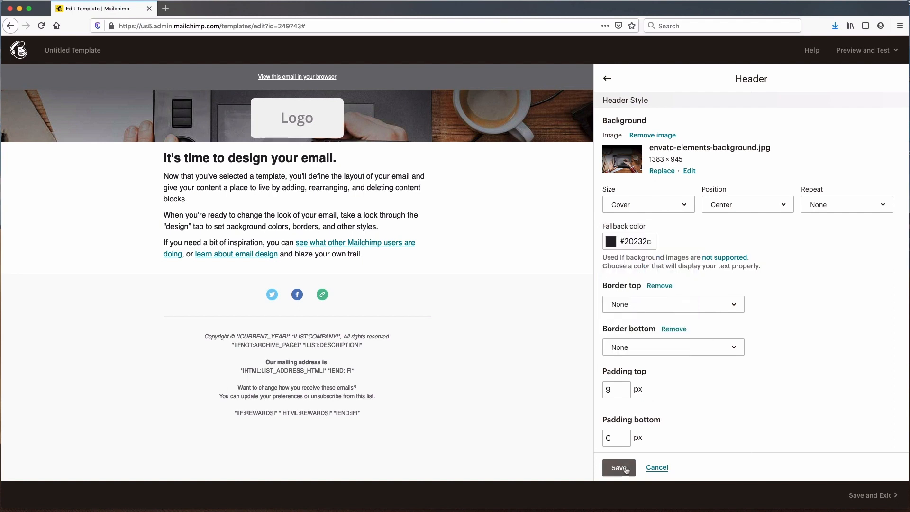
# Set the header's top and bottom padding to 20 px each and save the header style
pyautogui.doubleClick(613, 385)
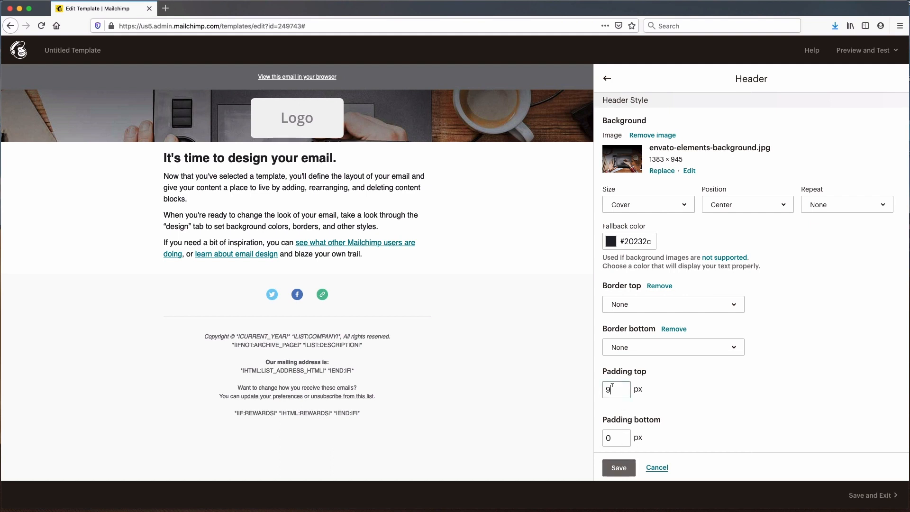
pyautogui.write('20')
pyautogui.press('Tab')
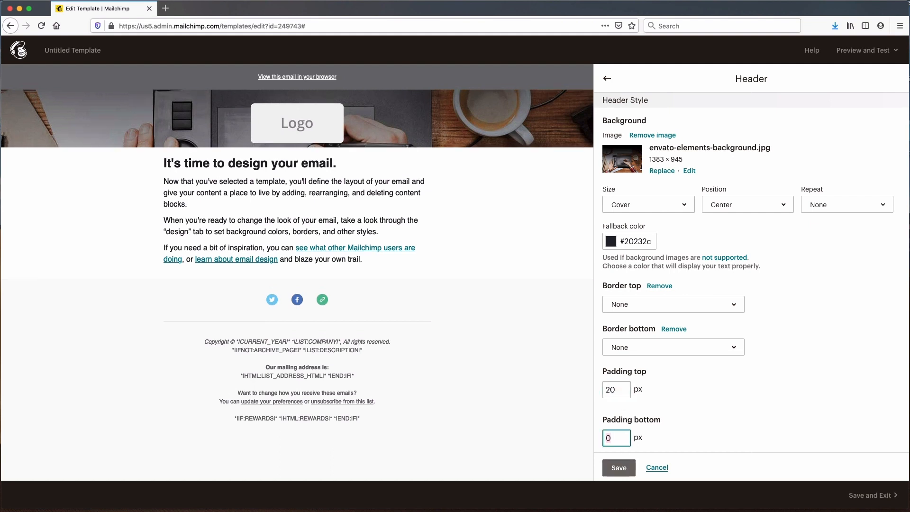
pyautogui.write('20')
pyautogui.click(619, 470)
# Replace the default logo image in the header with jrlogo-90x90-grey.png from the uploaded files
pyautogui.moveTo(317, 123)
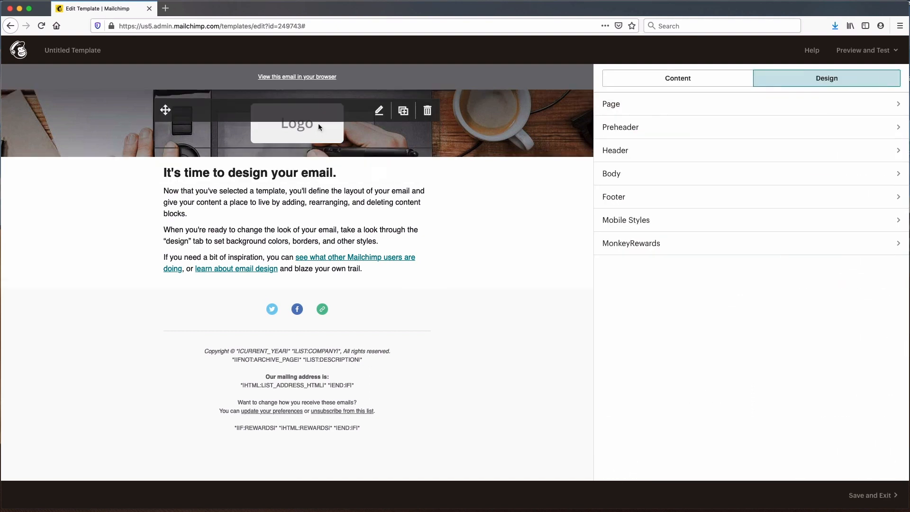
pyautogui.click(380, 111)
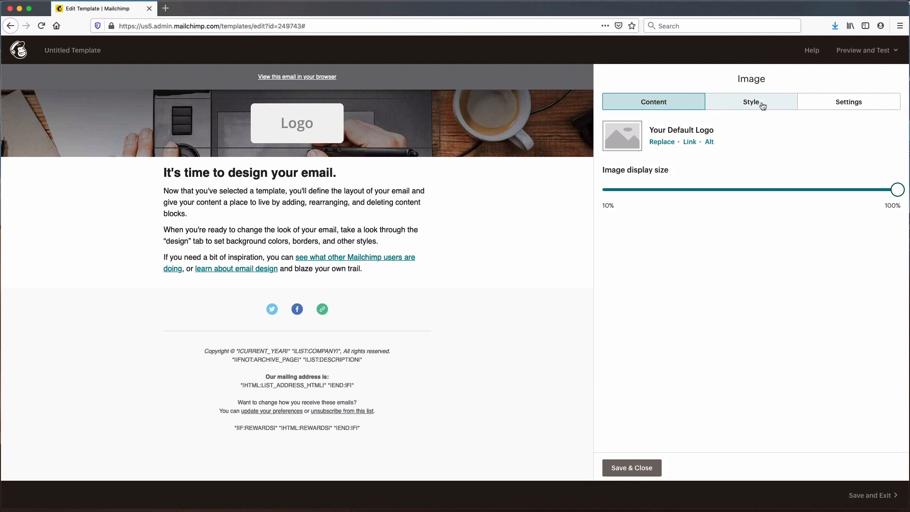
pyautogui.click(659, 143)
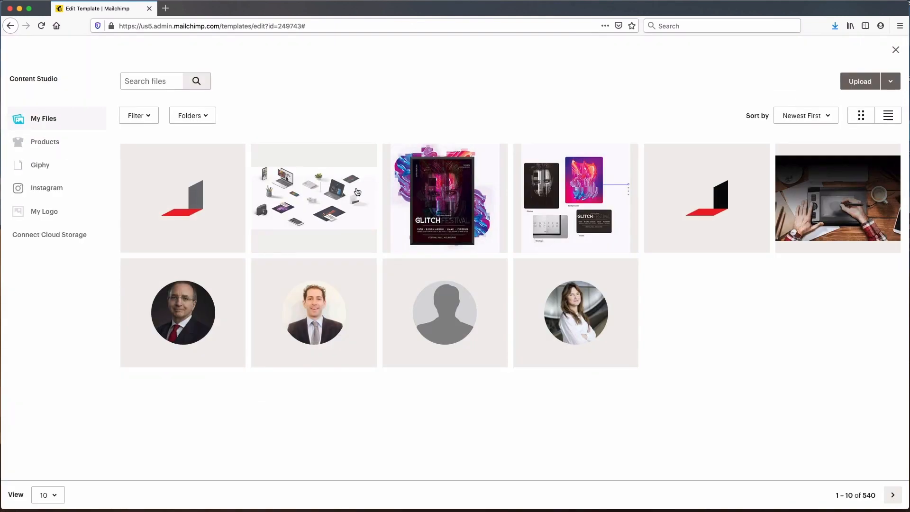
pyautogui.click(196, 209)
pyautogui.click(881, 81)
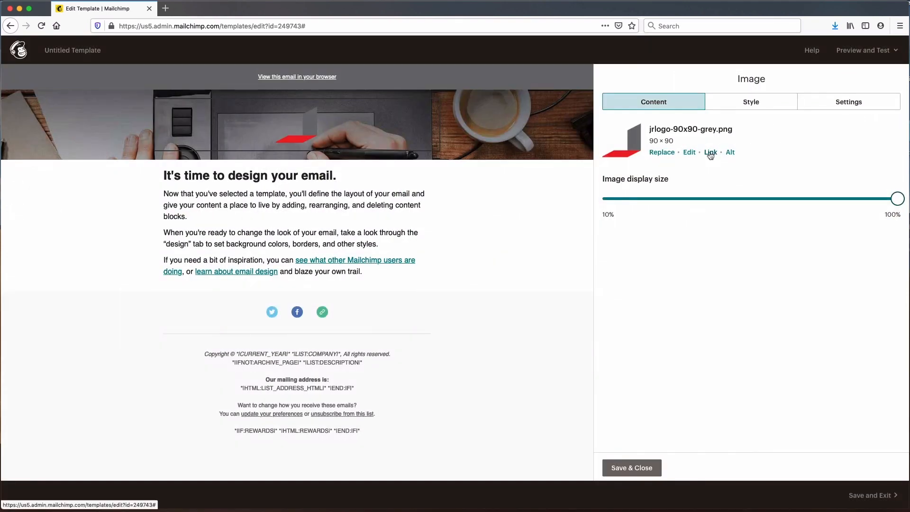
pyautogui.click(710, 152)
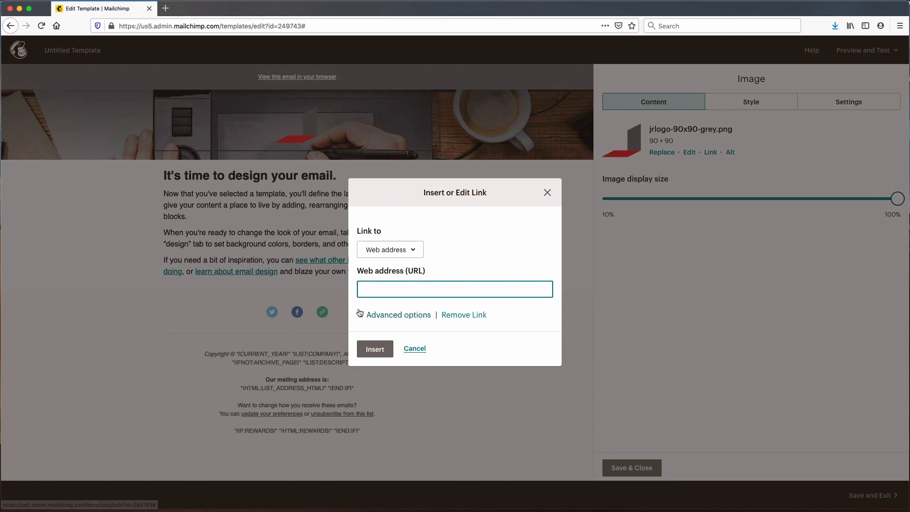
pyautogui.write('http')
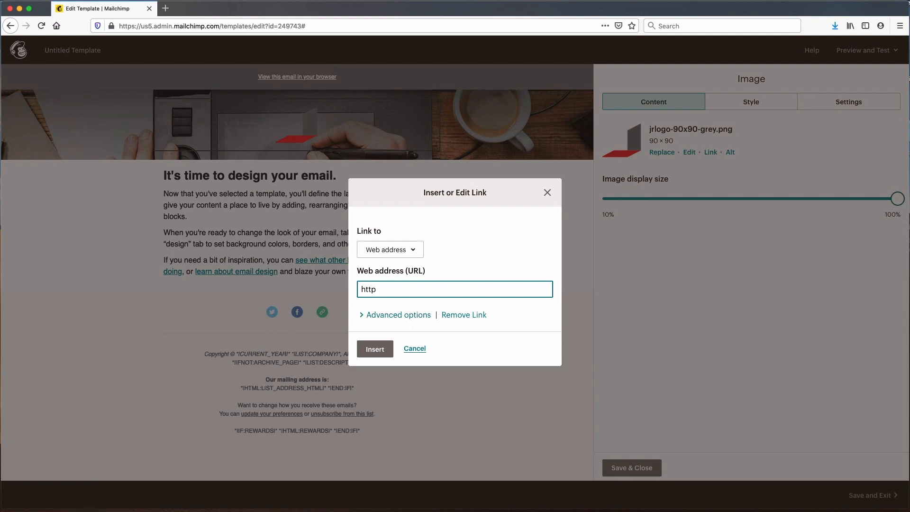
pyautogui.write('s://juanrojodesign.com')
pyautogui.click(379, 315)
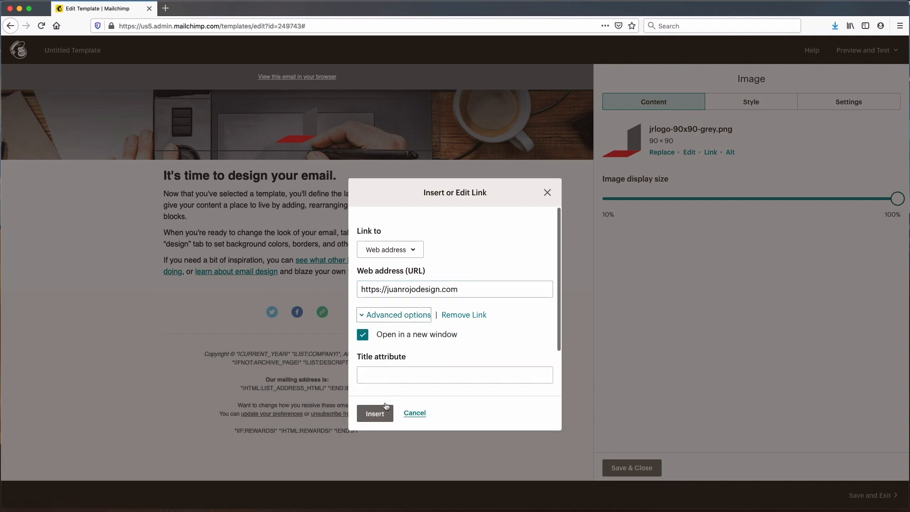
pyautogui.click(383, 412)
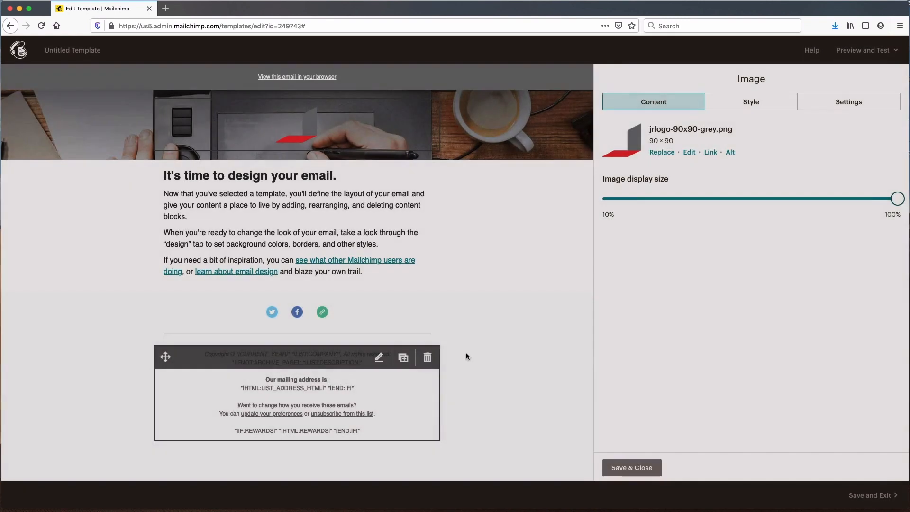
# Set the header logo's alt text to "Juan Rojo Design" and save the image block
pyautogui.click(730, 152)
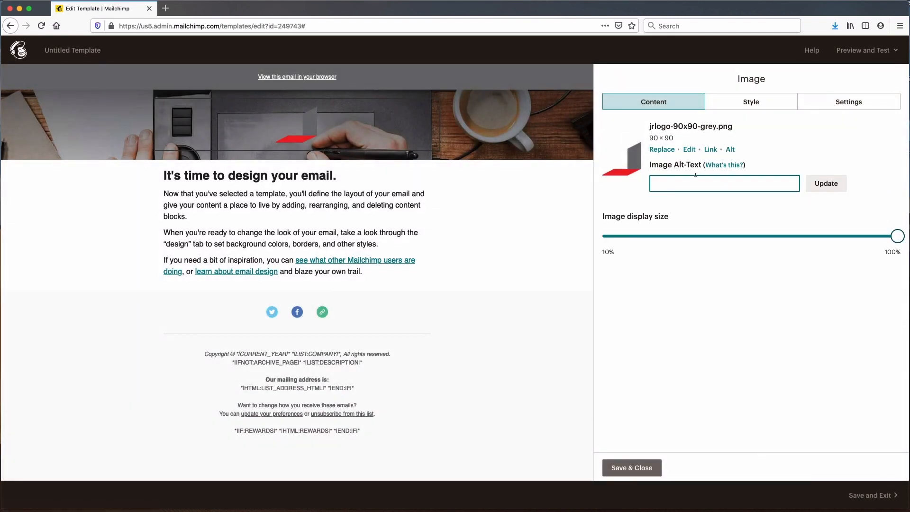
pyautogui.write('Juan Rojo Design')
pyautogui.click(825, 183)
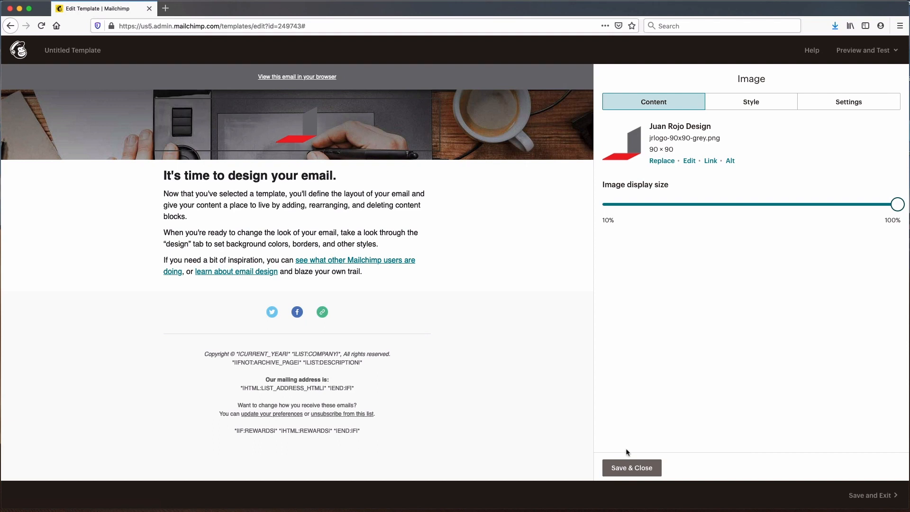
pyautogui.click(632, 468)
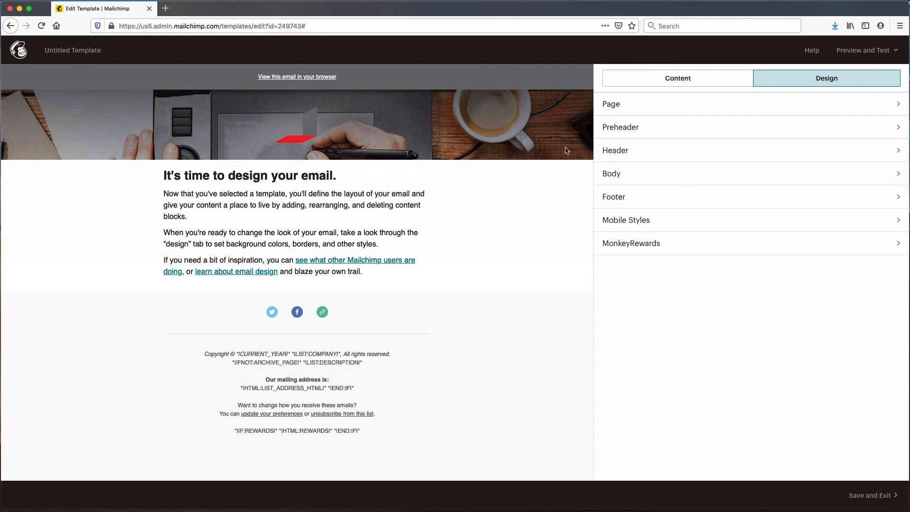
# Add a text block below the logo in the header and delete its placeholder text in the HTML source
pyautogui.click(661, 83)
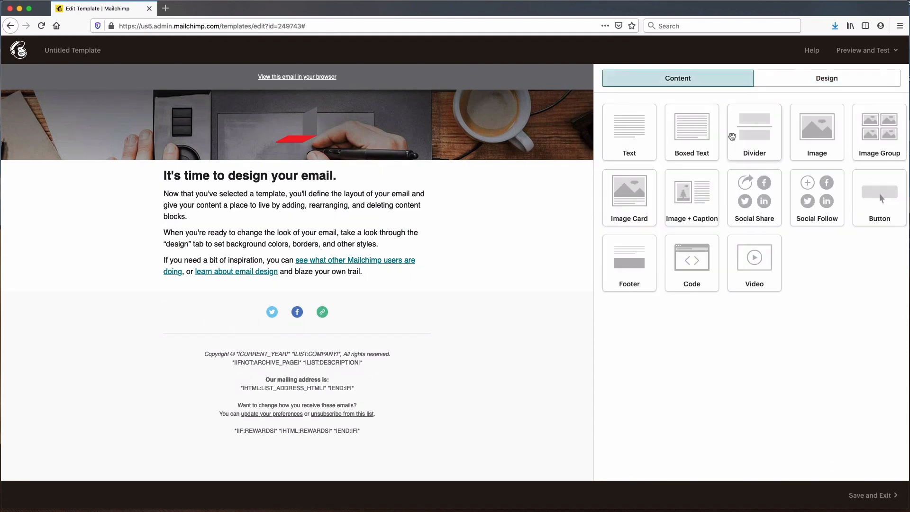
pyautogui.moveTo(631, 128); pyautogui.dragTo(373, 155)
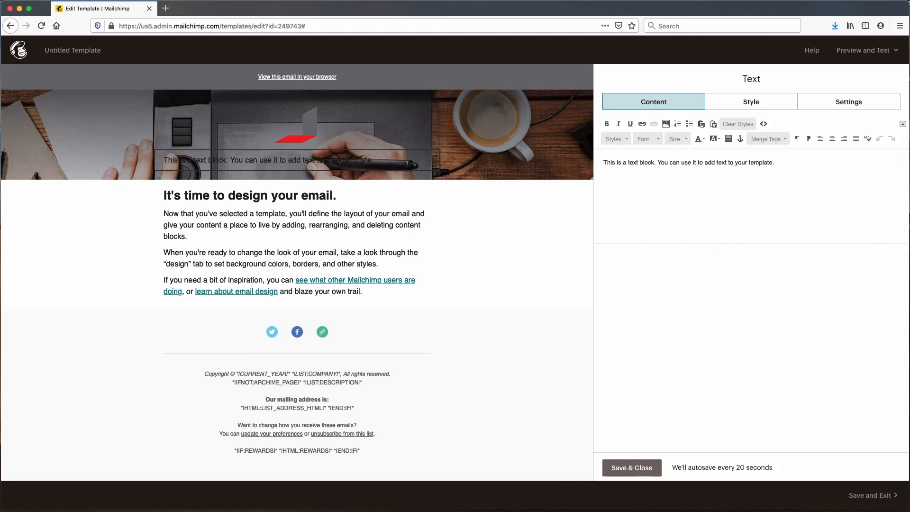
pyautogui.click(764, 124)
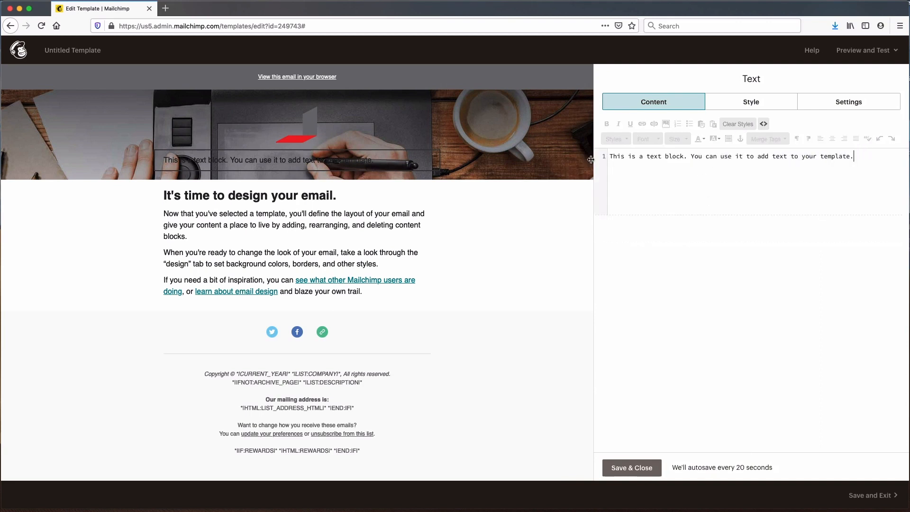
pyautogui.press('super+a')
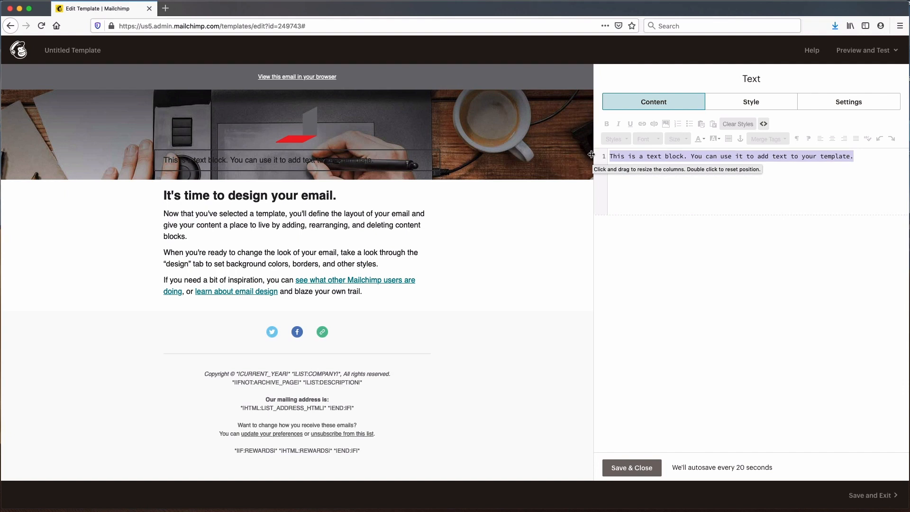
pyautogui.press('BackSpace')
pyautogui.write('<h1')
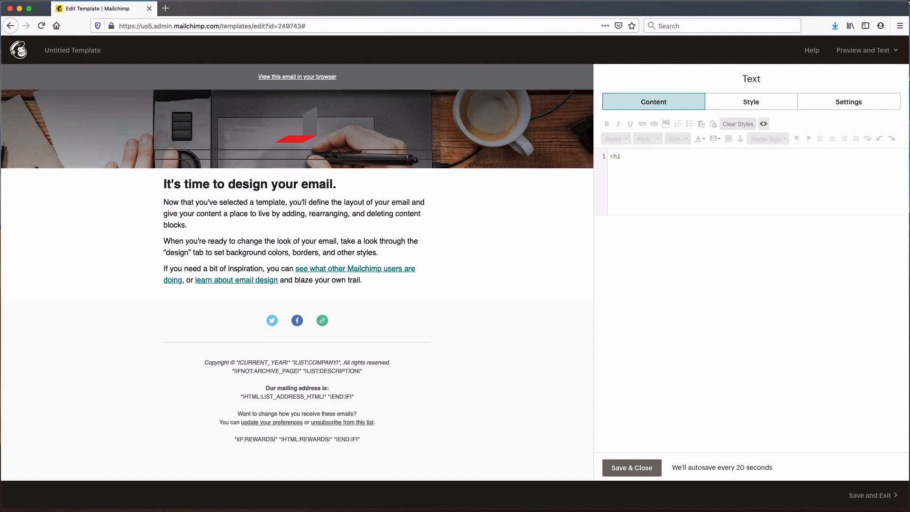
pyautogui.write(' style="text-align:center;">')
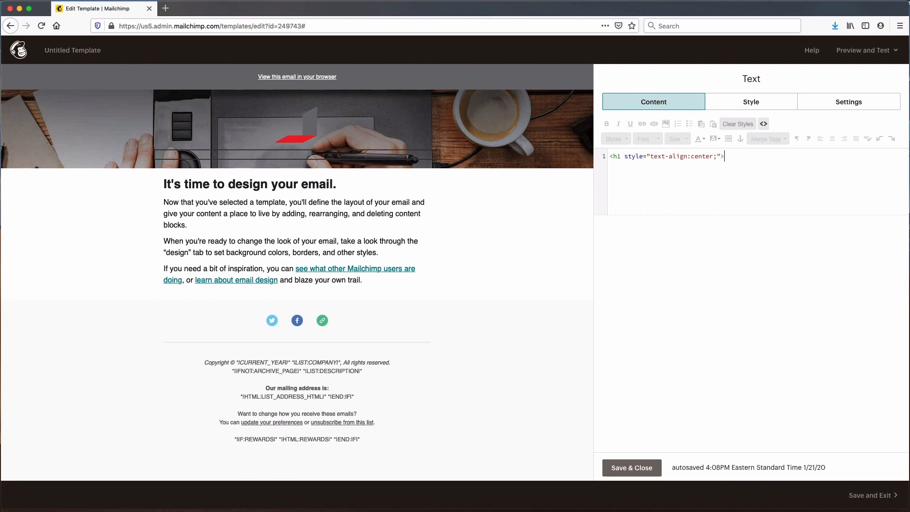
pyautogui.click(763, 124)
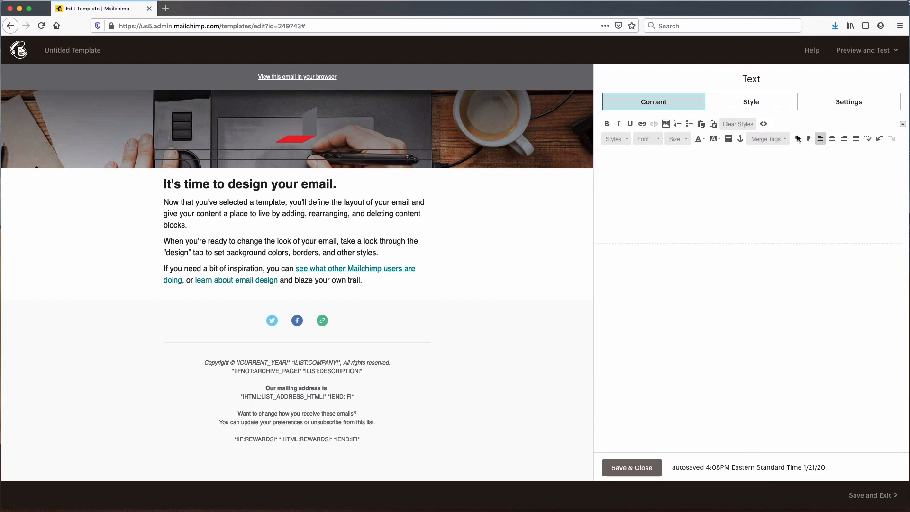
pyautogui.click(764, 124)
# Enter an empty centered heading, <h1 style="text-align:center;"></h1>, in the text block's HTML source
pyautogui.write('<')
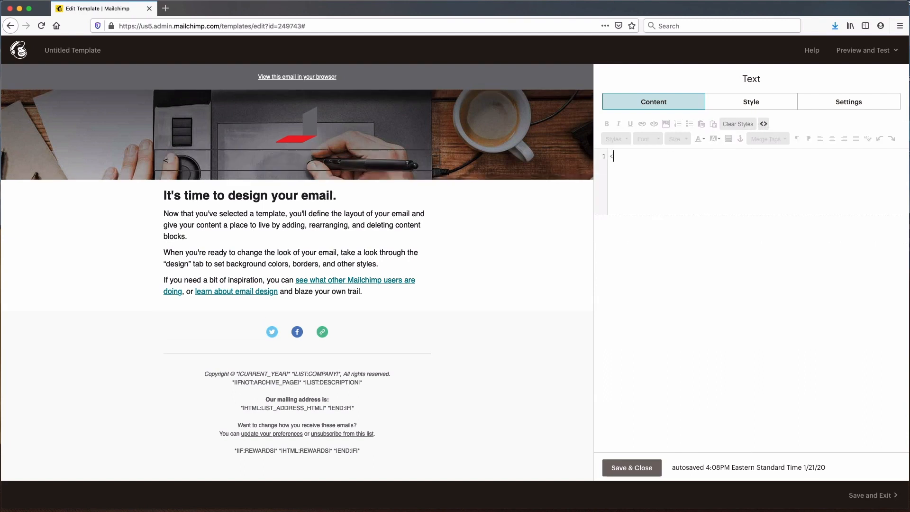
pyautogui.write('h1')
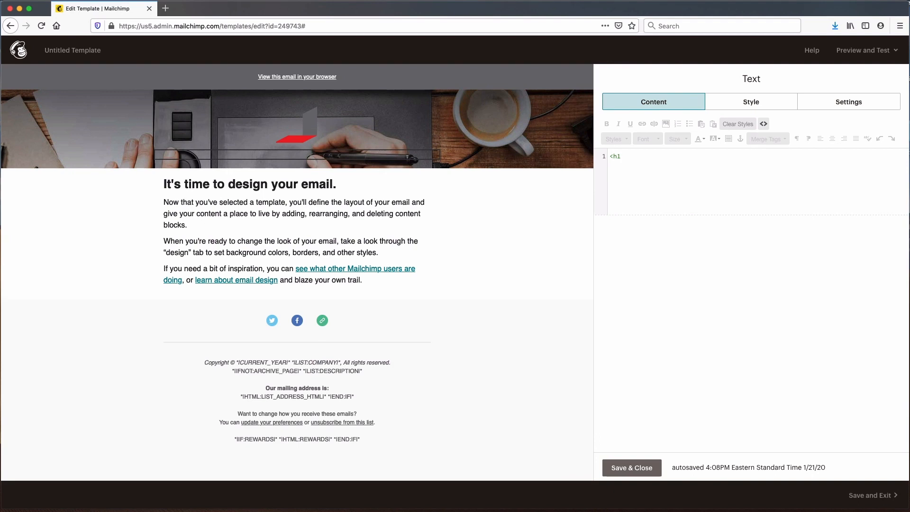
pyautogui.write(' style="text-align:center;"></h1>')
# Copy "Getting All Your Digital Assets From One Place" from the envato-content document into the h1 tag and save the text block
pyautogui.press('super+Tab')
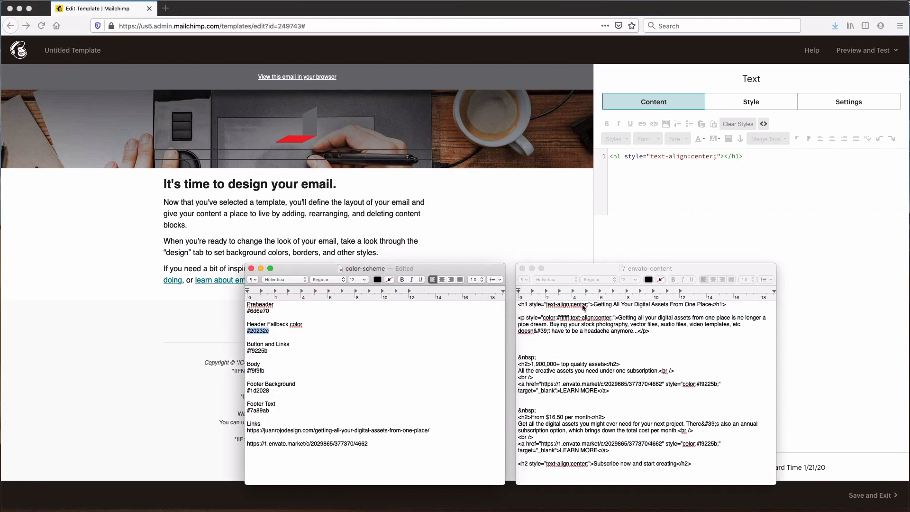
pyautogui.click(705, 299)
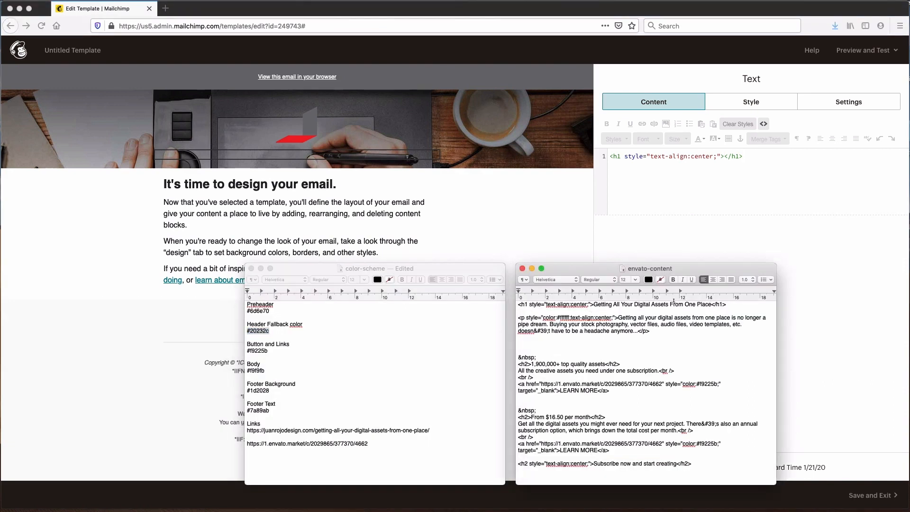
pyautogui.moveTo(593, 304); pyautogui.dragTo(711, 304)
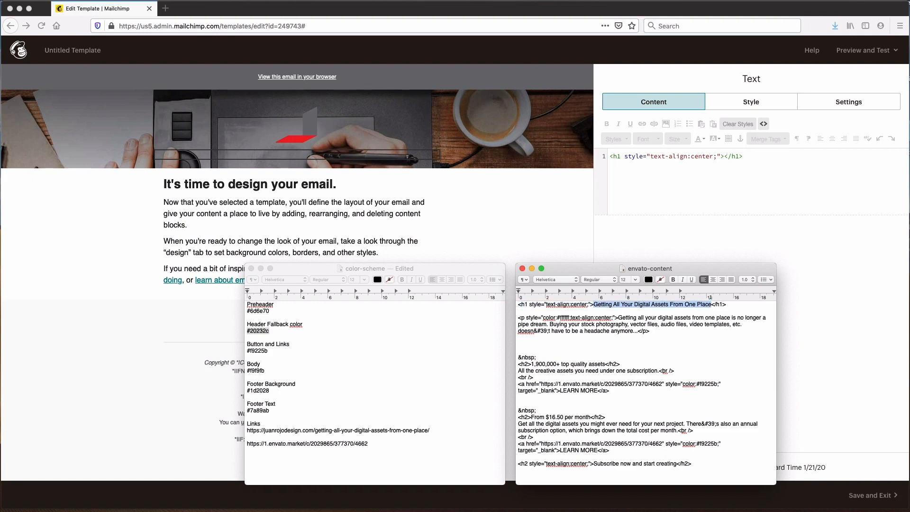
pyautogui.press('super+c')
pyautogui.press('super+Tab')
pyautogui.press('super+v')
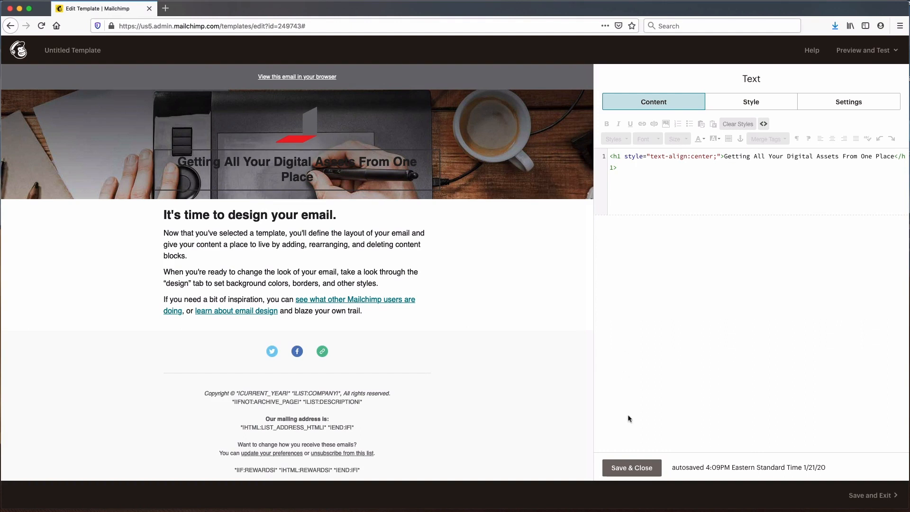
pyautogui.click(631, 467)
# Set the page's Heading 1 color to white (#ffffff) and its size to 30px, and save the page style
pyautogui.click(768, 78)
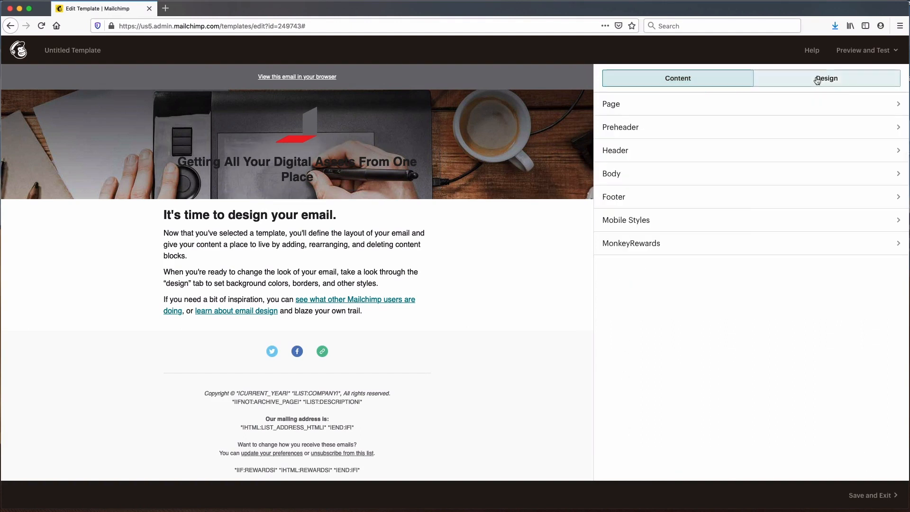
pyautogui.click(635, 104)
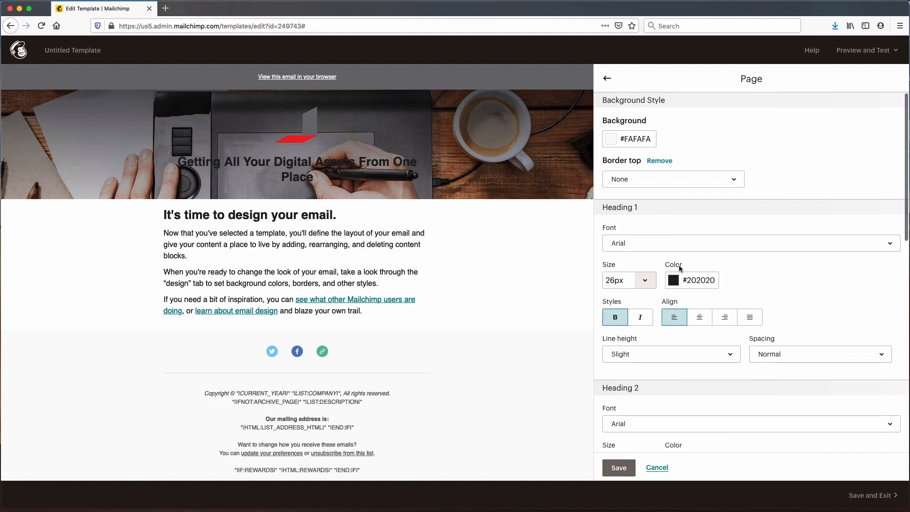
pyautogui.click(700, 279)
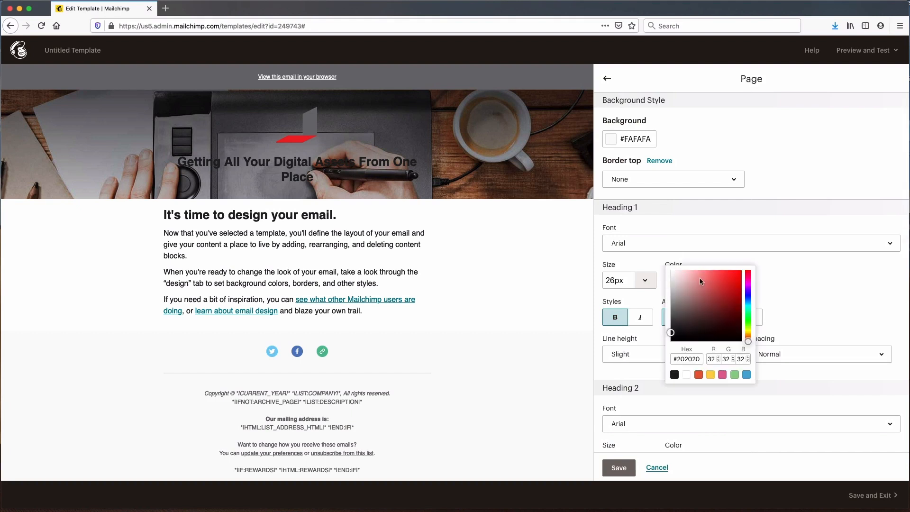
pyautogui.click(687, 374)
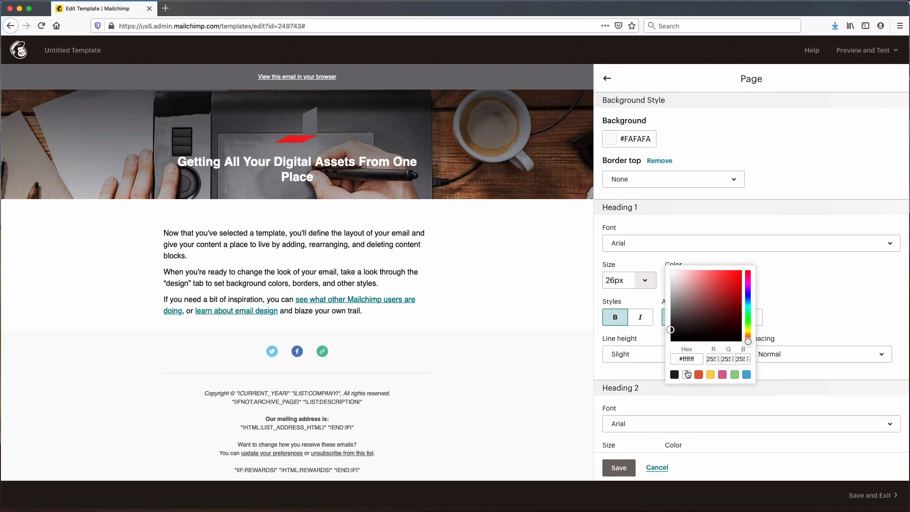
pyautogui.click(834, 266)
pyautogui.click(644, 280)
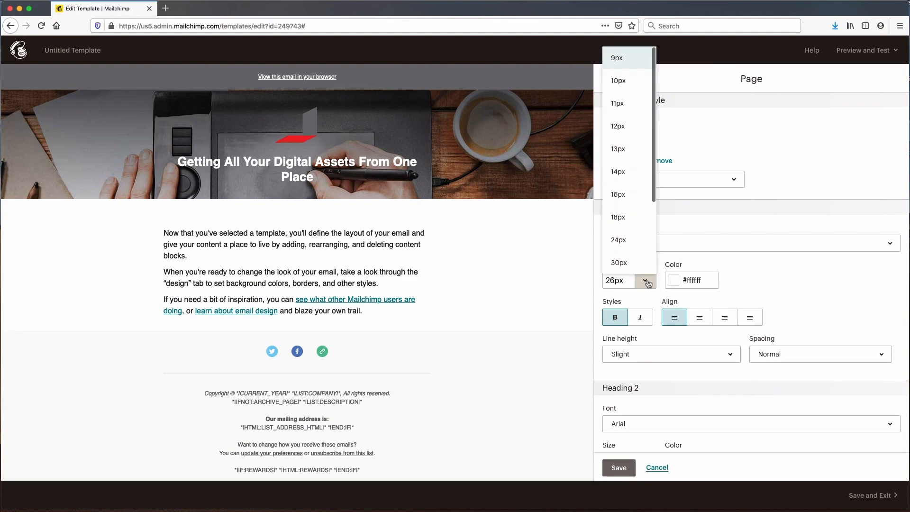
pyautogui.click(626, 265)
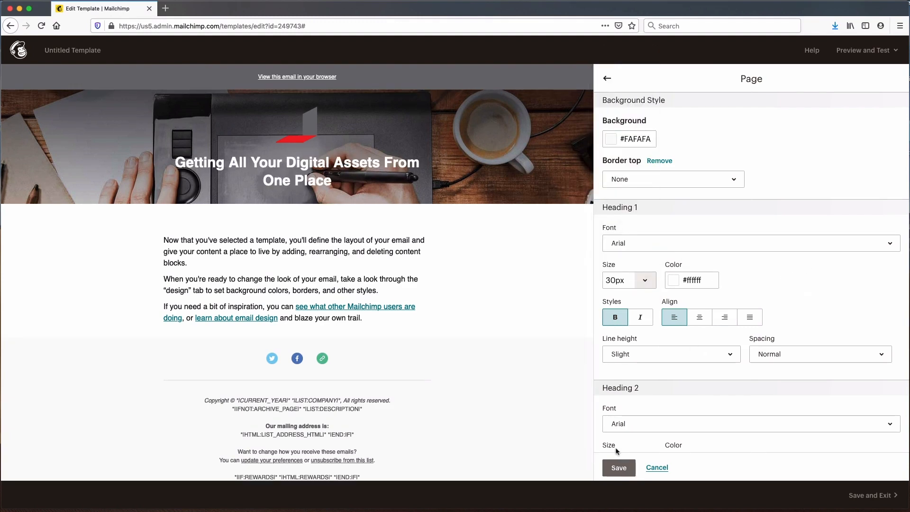
pyautogui.click(620, 468)
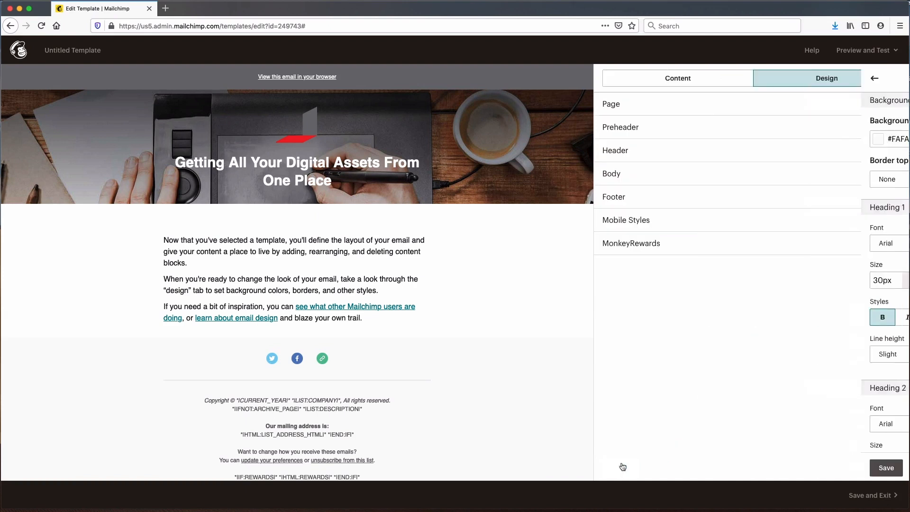
# Add a text block below the heading in the header and show its HTML source
pyautogui.click(662, 85)
pyautogui.moveTo(632, 133); pyautogui.dragTo(470, 228)
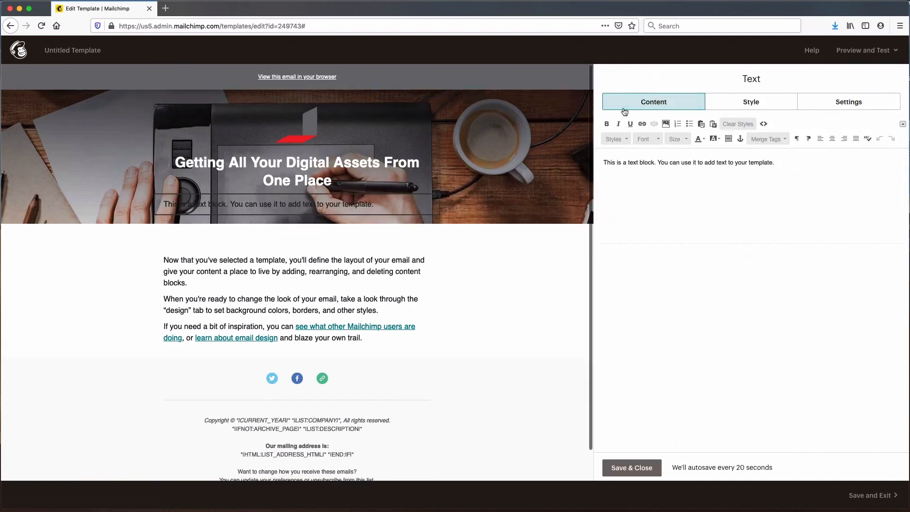
pyautogui.click(764, 123)
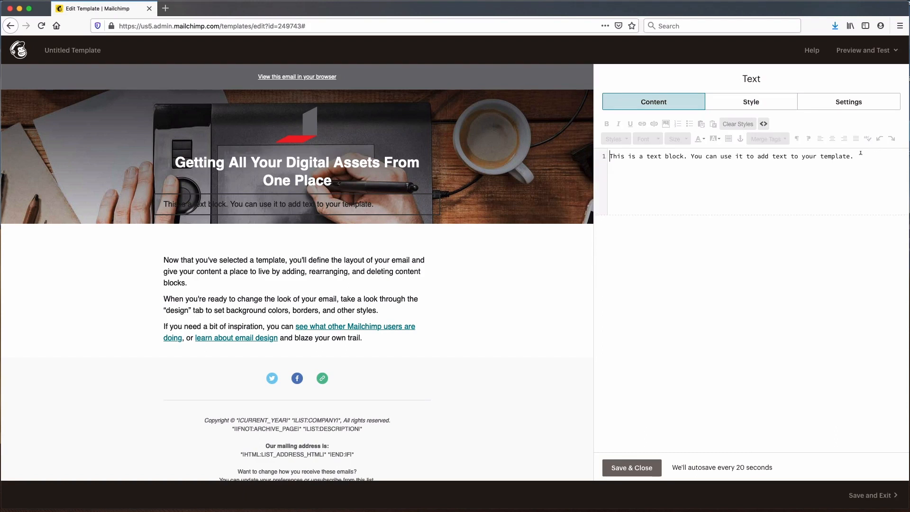
# Wrap the placeholder text in <p style="text-align:center;color:#ffffff;"> and </p> tags in the HTML source
pyautogui.write('<p style')
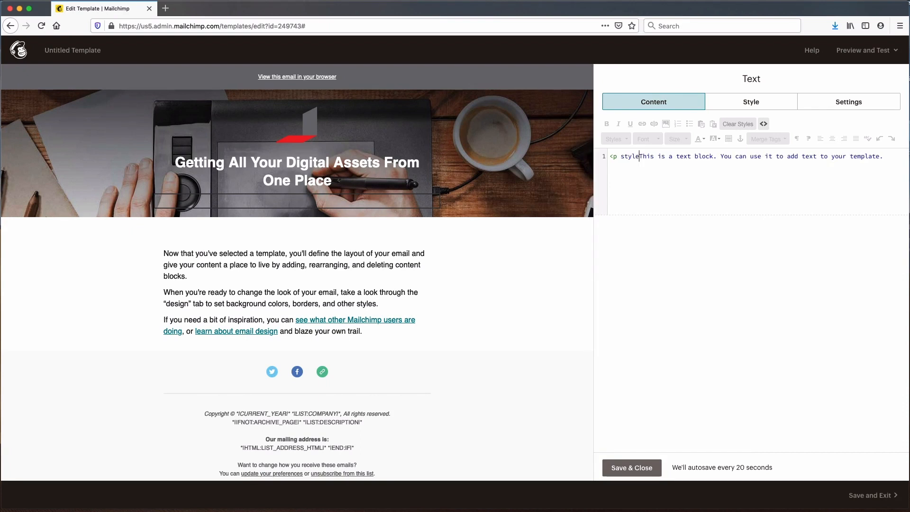
pyautogui.write('="text-aliu')
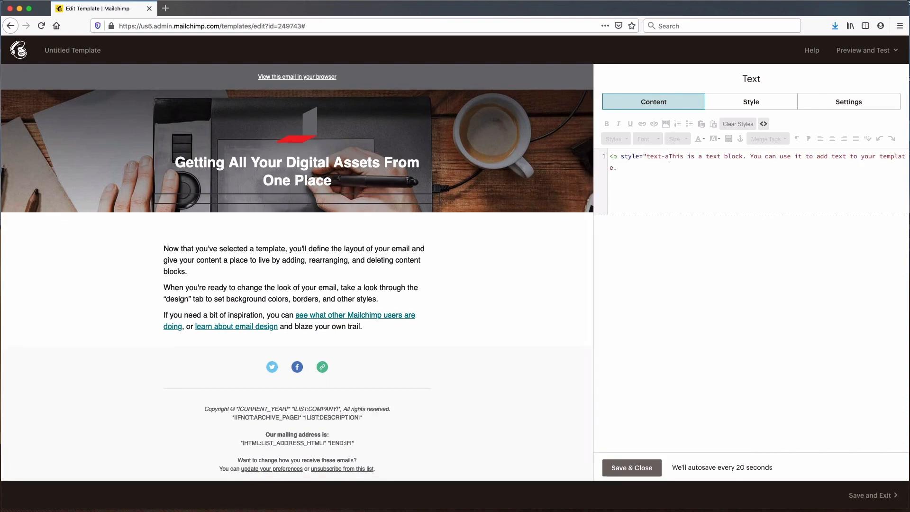
pyautogui.write('gn')
pyautogui.press('BackSpace')
pyautogui.press('BackSpace')
pyautogui.press('BackSpace')
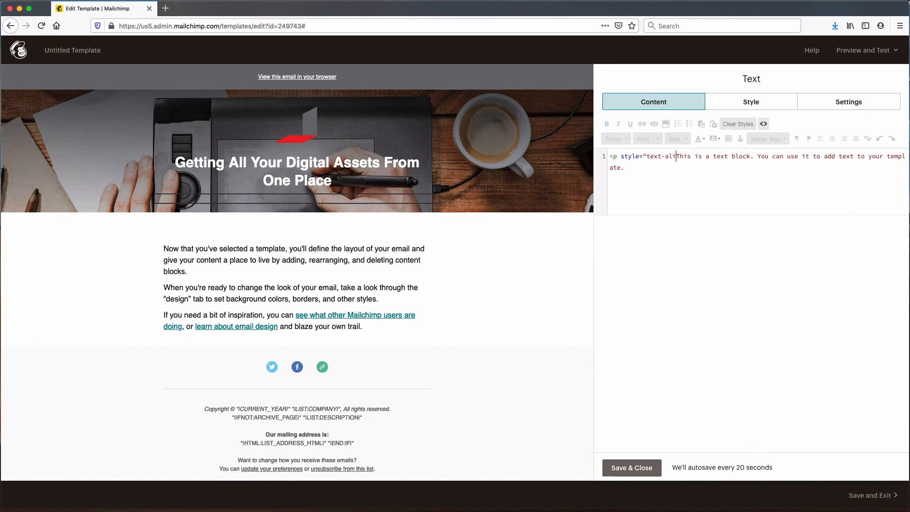
pyautogui.write('gn')
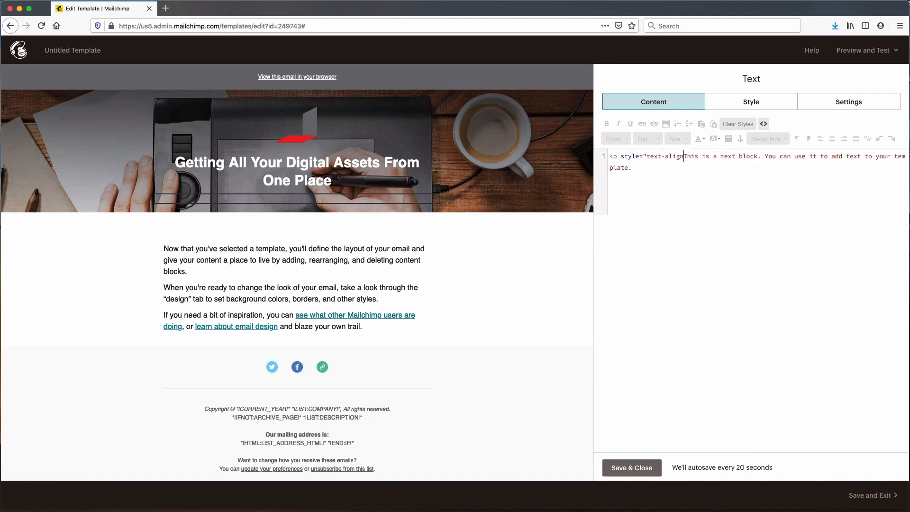
pyautogui.write(':center;')
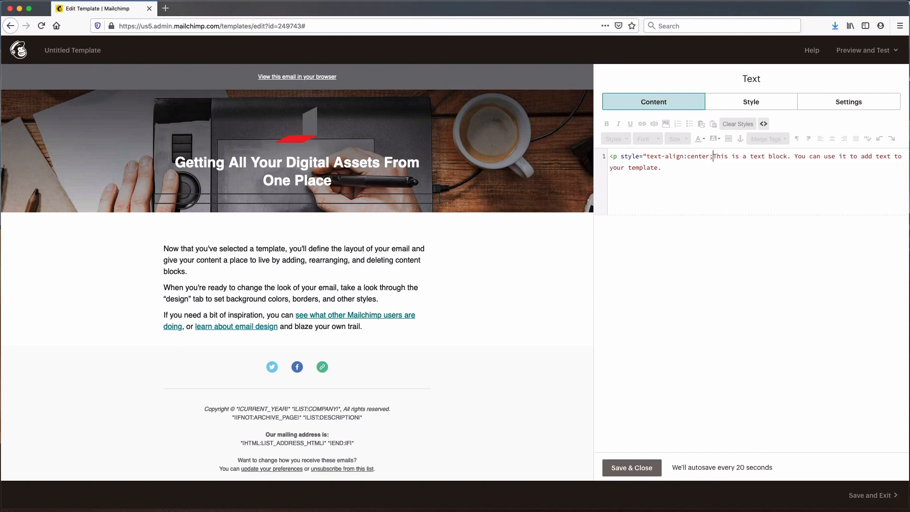
pyautogui.write('color:')
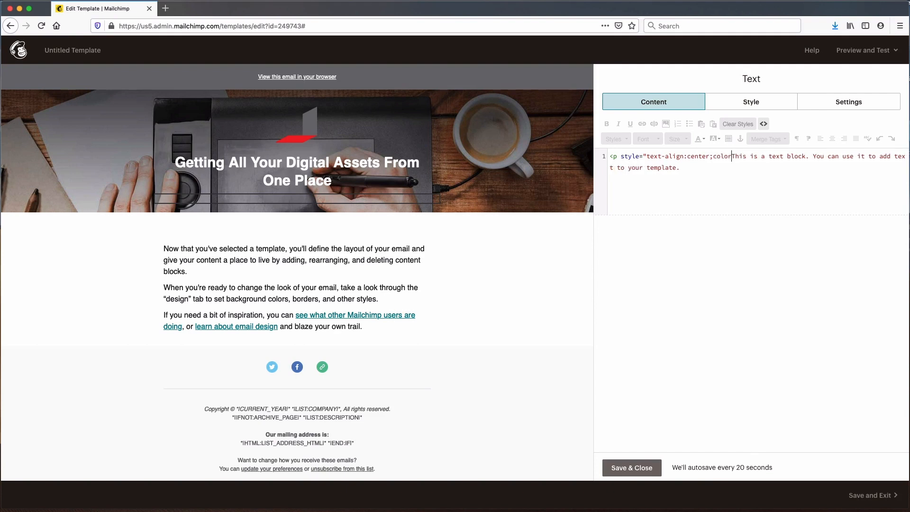
pyautogui.write('#fff')
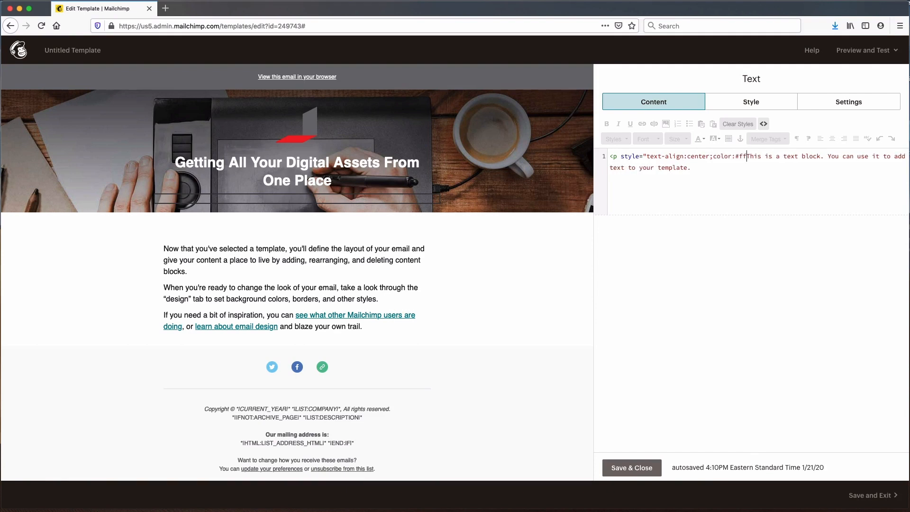
pyautogui.write('fff')
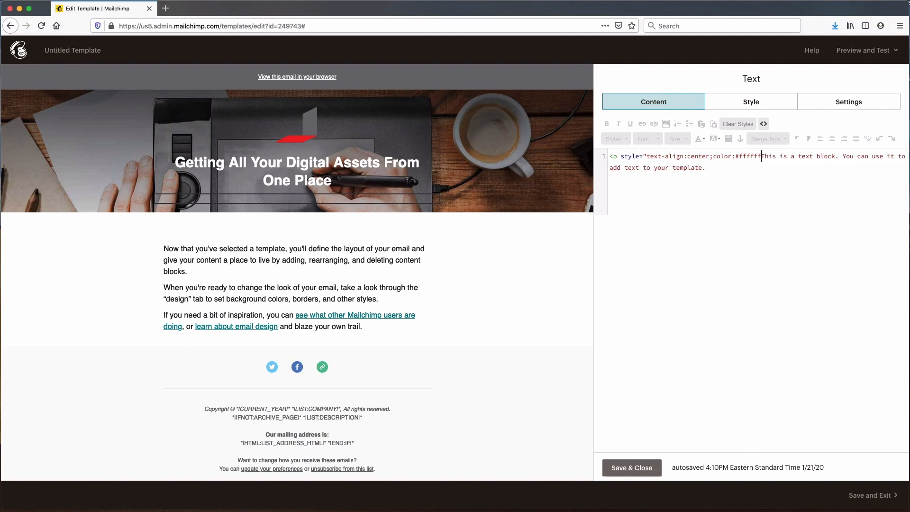
pyautogui.write(';">')
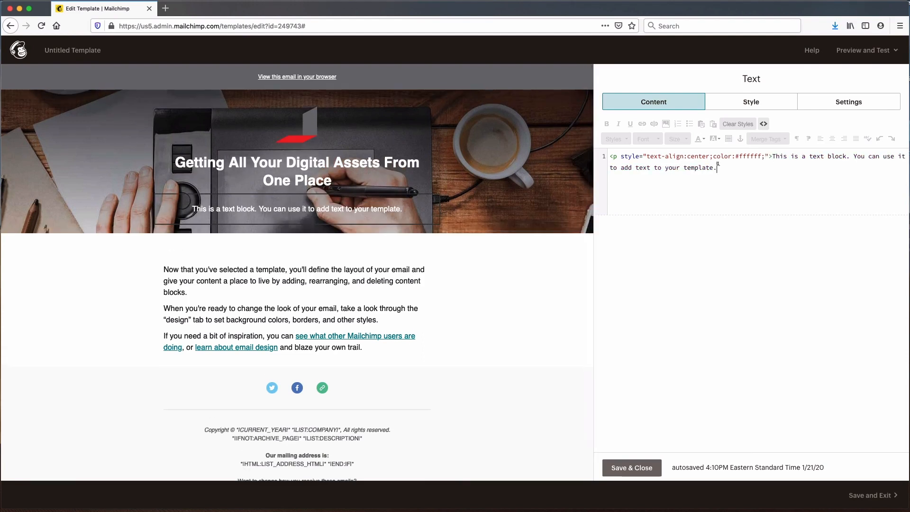
pyautogui.write('</p>')
# Replace the placeholder inside the p tag with the "Getting all your digital assets from one place..." paragraph from the envato-content document and save the block
pyautogui.moveTo(773, 156); pyautogui.dragTo(717, 166)
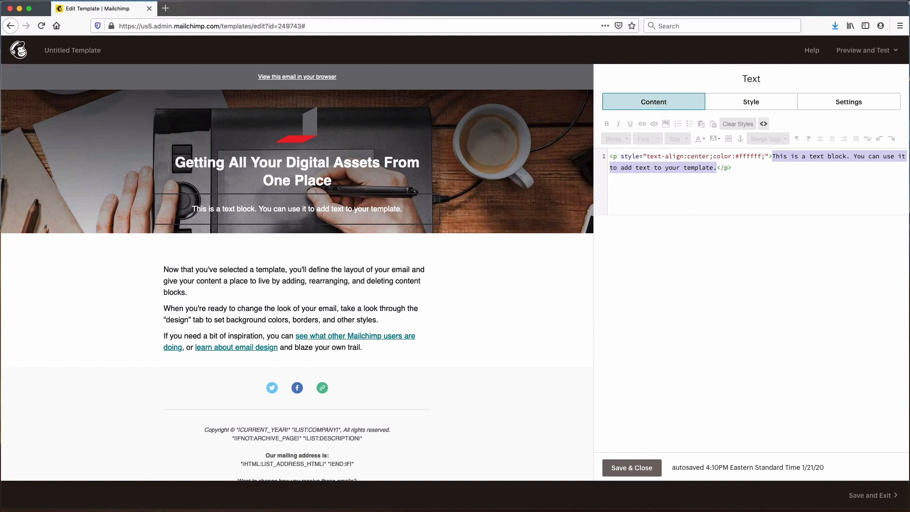
pyautogui.press('super+Tab')
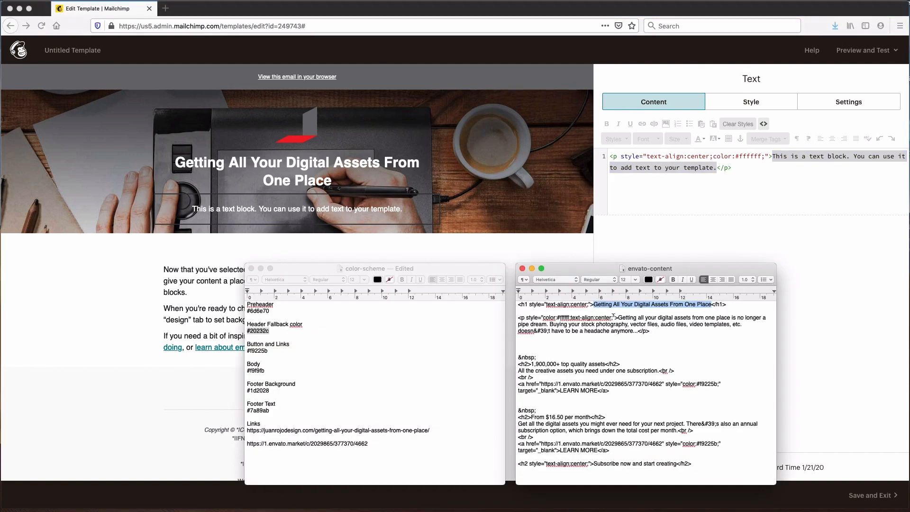
pyautogui.moveTo(619, 317); pyautogui.dragTo(638, 326)
pyautogui.press('super+c')
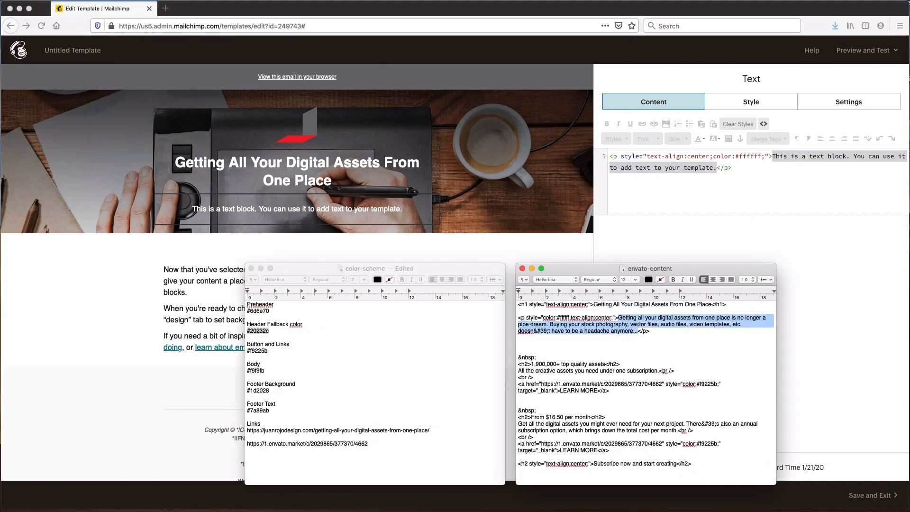
pyautogui.press('super+Tab')
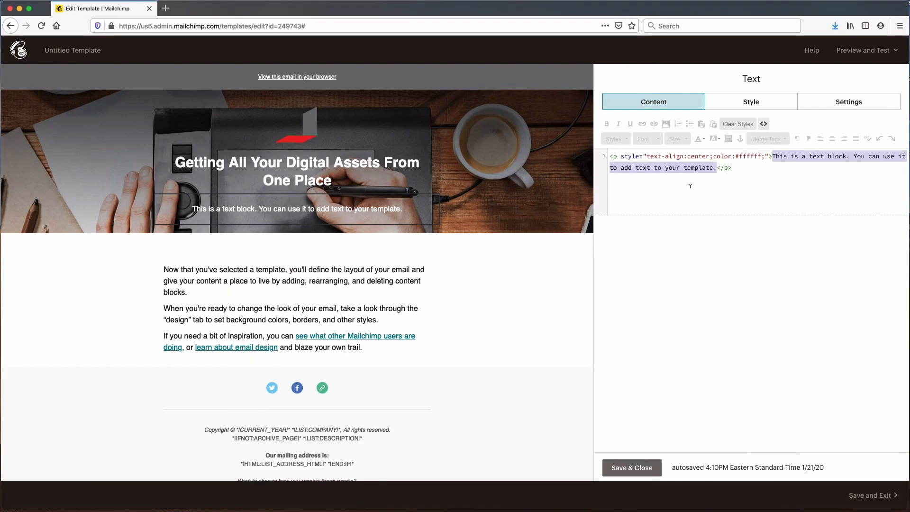
pyautogui.press('super+v')
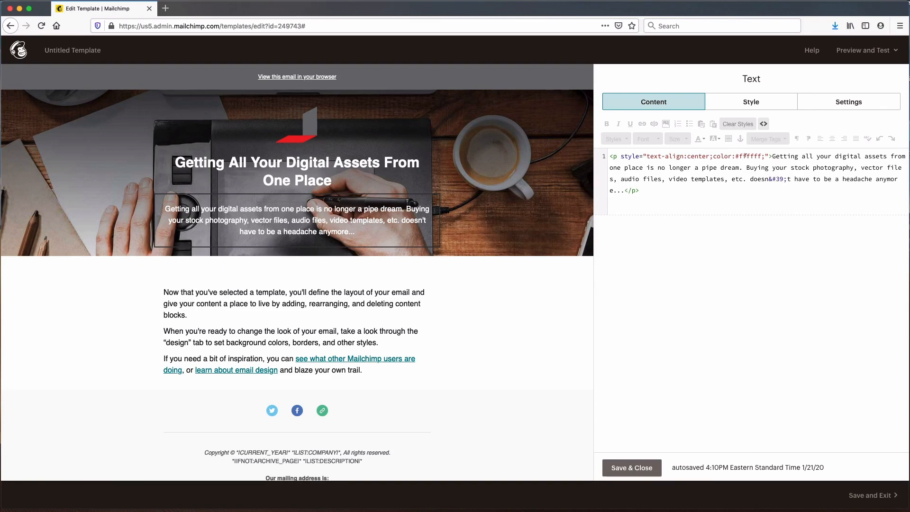
pyautogui.click(636, 468)
# Review the Page heading styles and the Body text and link styles in the template's design settings
pyautogui.click(768, 77)
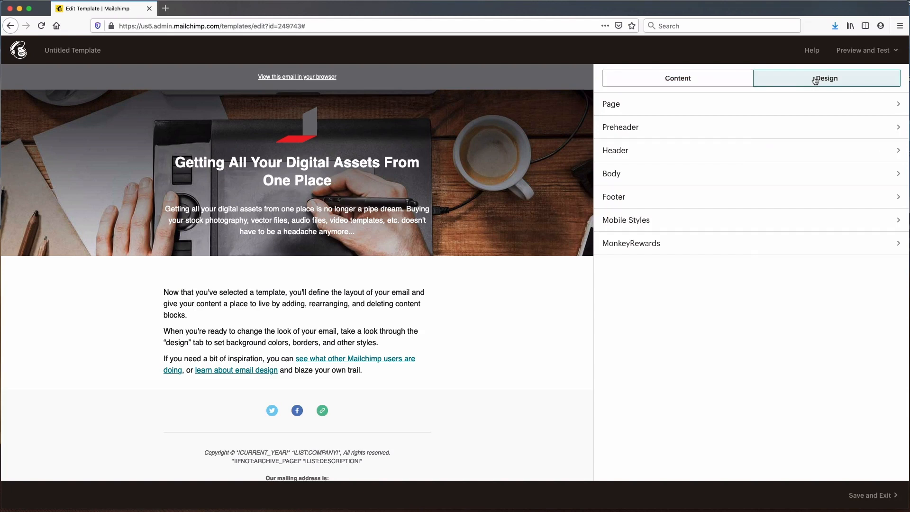
pyautogui.click(659, 103)
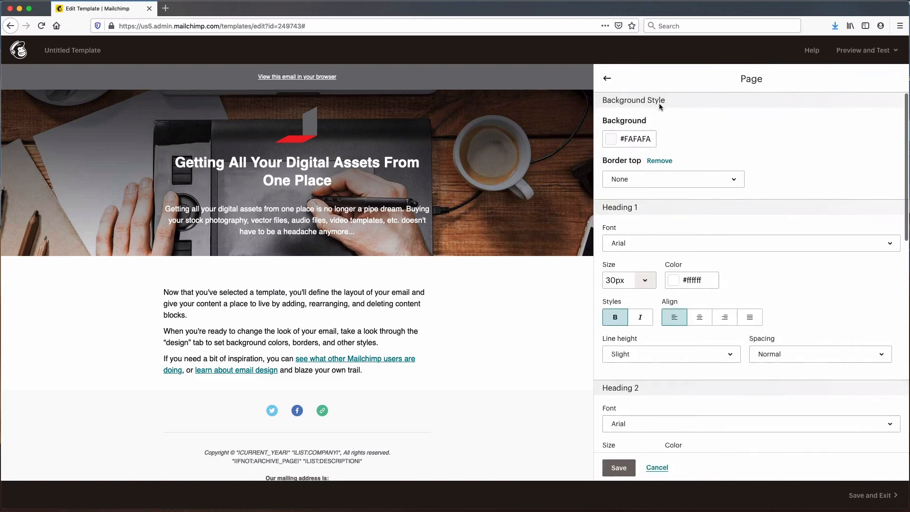
pyautogui.scroll(-10, 719, 313)
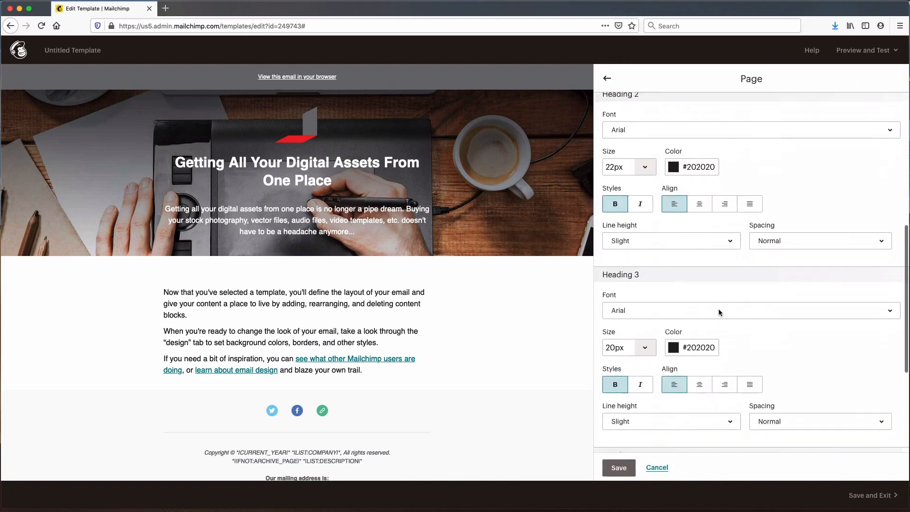
pyautogui.scroll(-3, 720, 313)
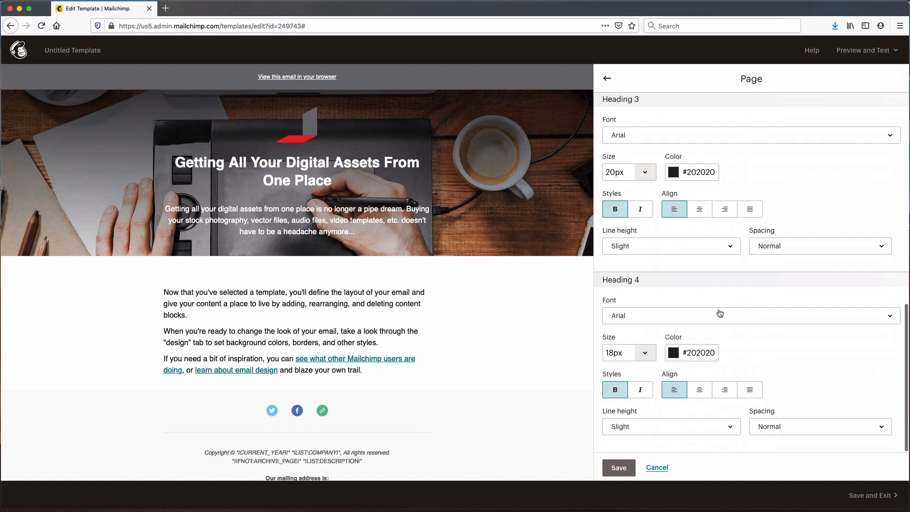
pyautogui.click(607, 79)
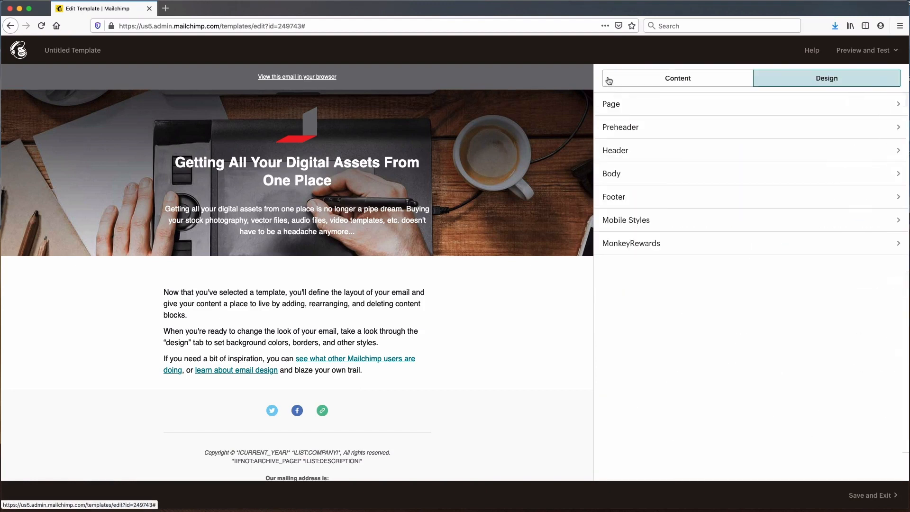
pyautogui.click(636, 175)
pyautogui.scroll(-1, 715, 300)
pyautogui.scroll(-6, 715, 299)
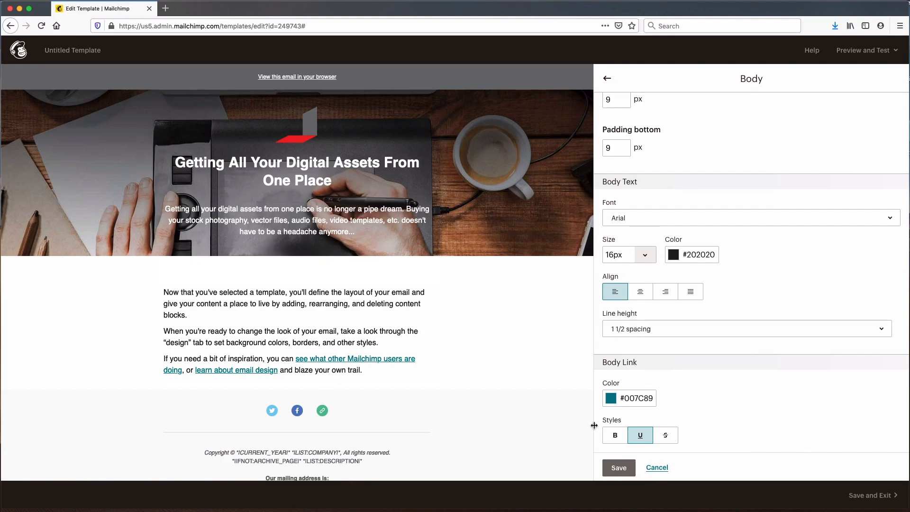
pyautogui.click(659, 467)
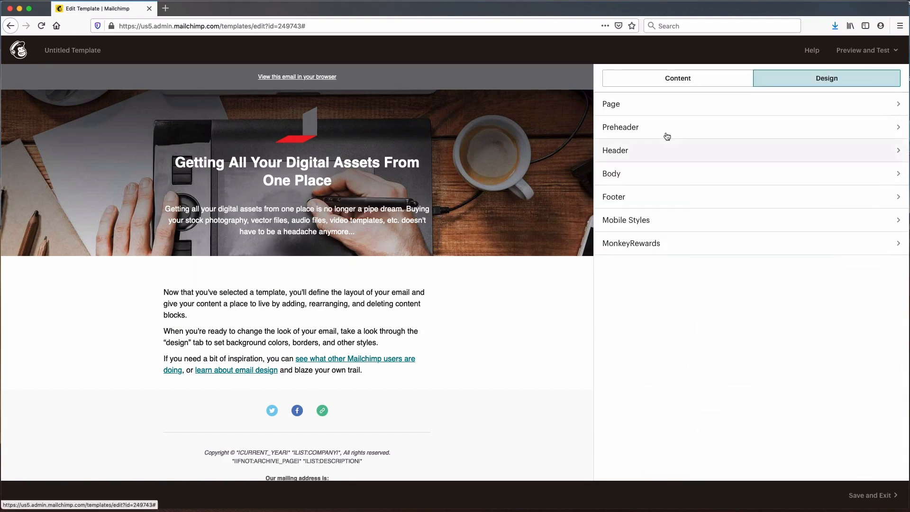
# Examine the inline alignment and color styles in the header intro paragraph's HTML source, then close the block
pyautogui.click(659, 79)
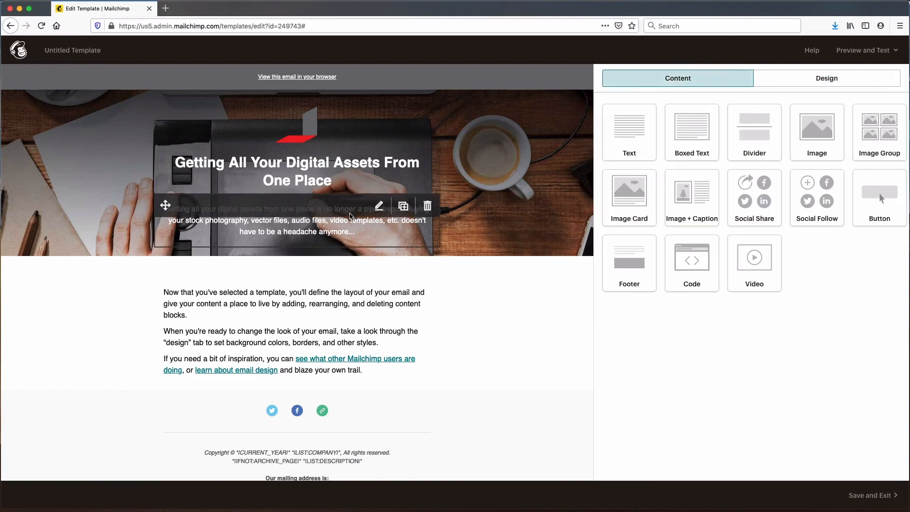
pyautogui.click(379, 206)
pyautogui.click(763, 124)
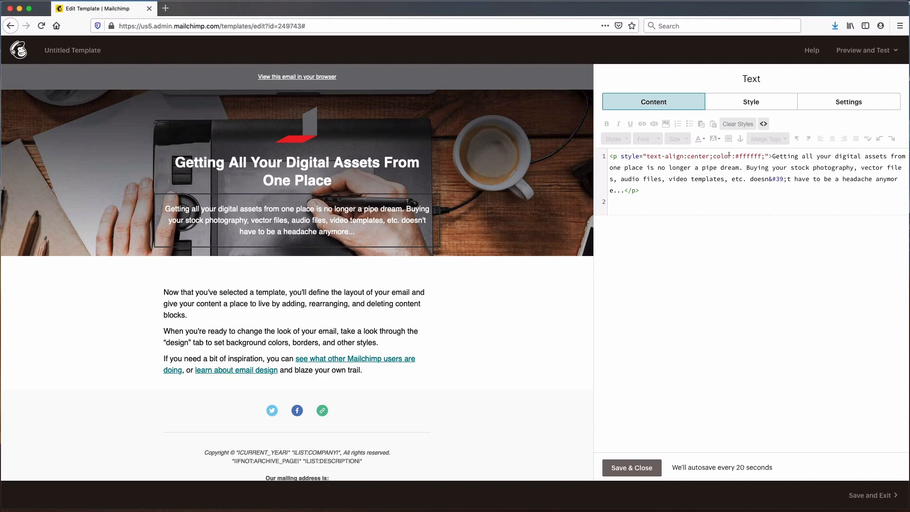
pyautogui.click(632, 468)
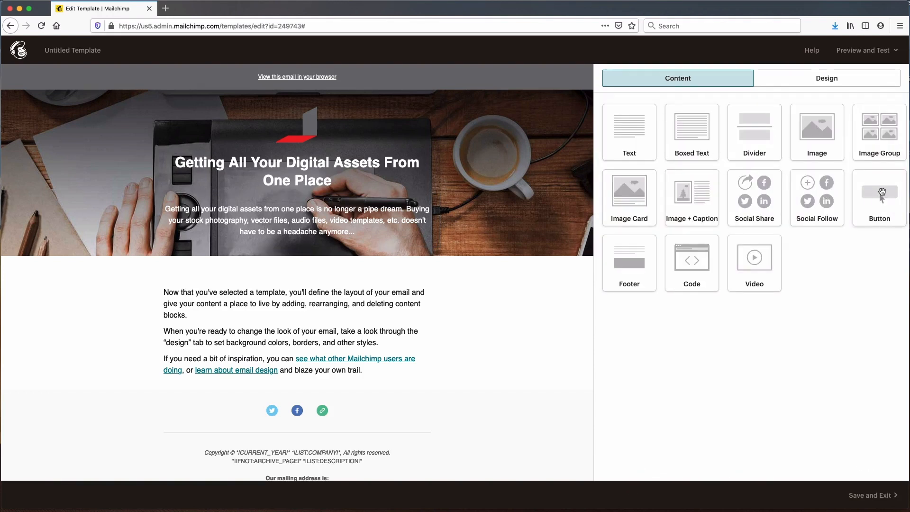
# Add a button block below the intro paragraph in the header and set its text to "READ MORE"
pyautogui.moveTo(855, 195); pyautogui.dragTo(346, 253)
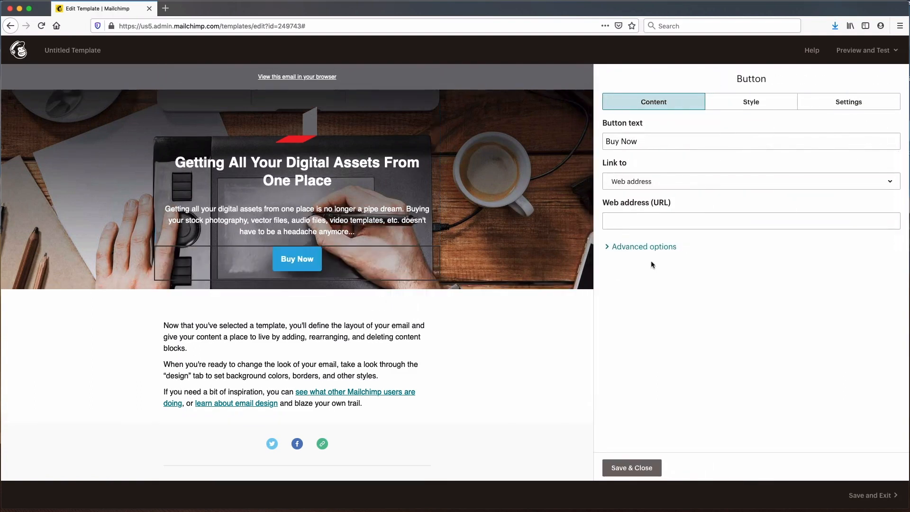
pyautogui.moveTo(642, 139); pyautogui.dragTo(575, 139)
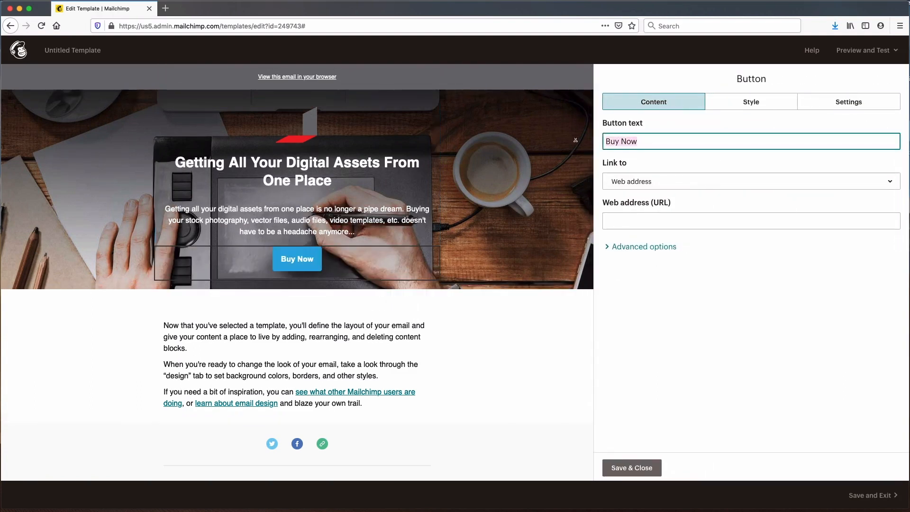
pyautogui.write('READ')
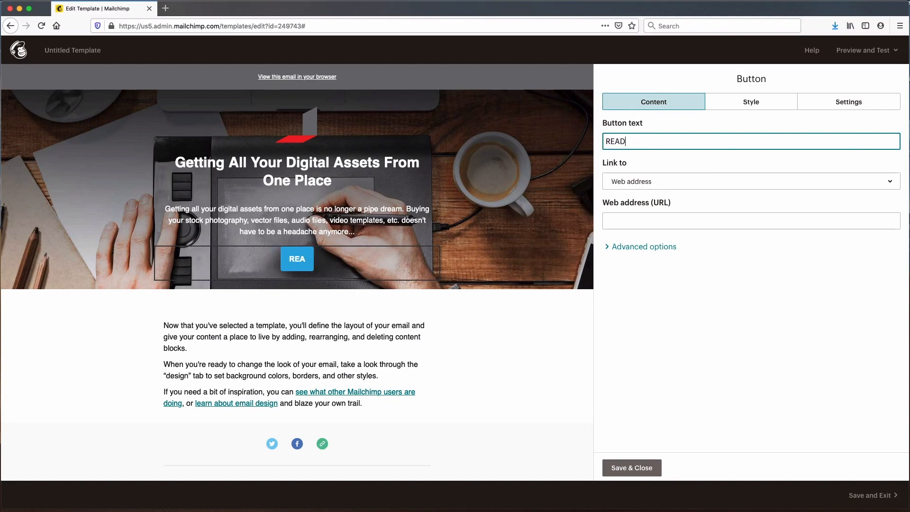
pyautogui.write(' MORE')
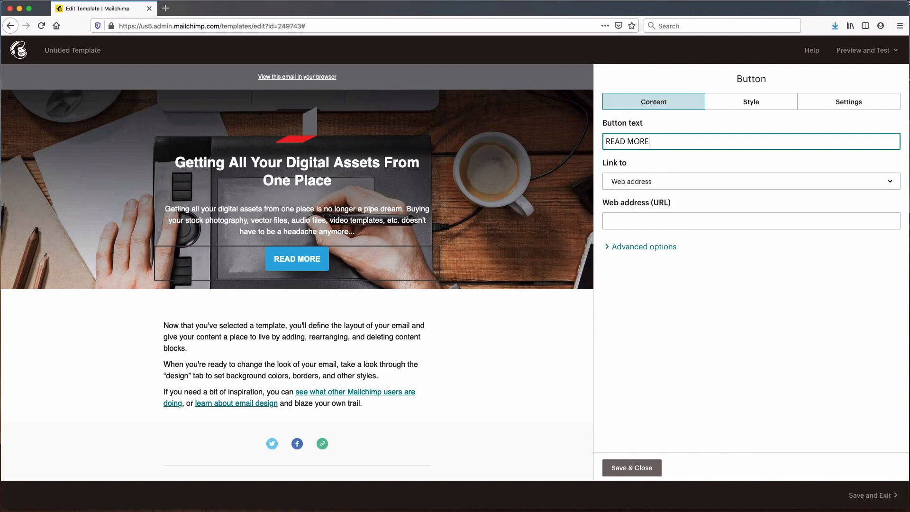
# Copy the getting-all-your-digital-assets-from-one-place link from the color-scheme document into the button's web address and show its advanced options
pyautogui.press('super+Tab')
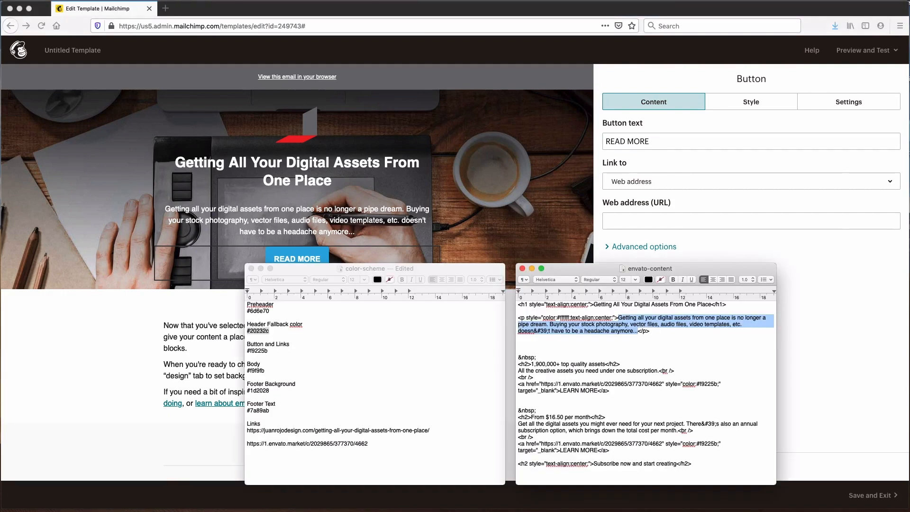
pyautogui.click(431, 430)
pyautogui.moveTo(247, 429); pyautogui.dragTo(438, 425)
pyautogui.press('super+c')
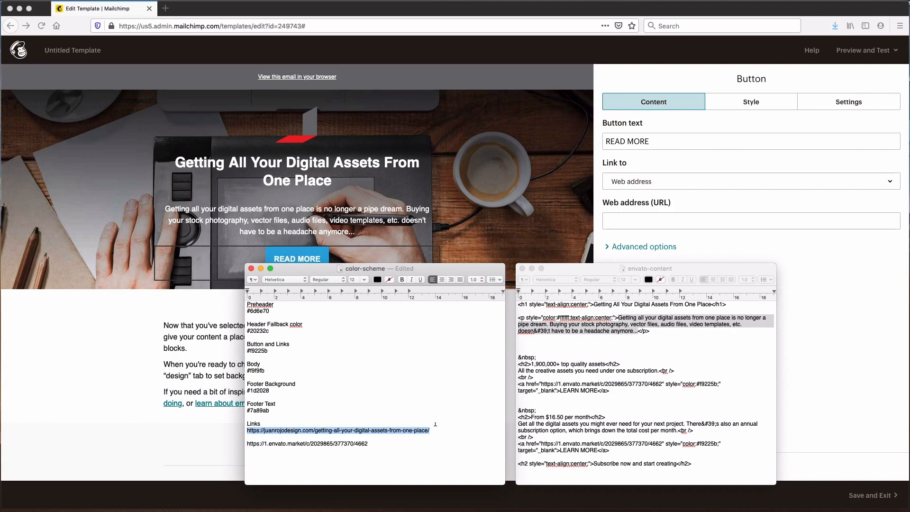
pyautogui.click(636, 221)
pyautogui.press('super+v')
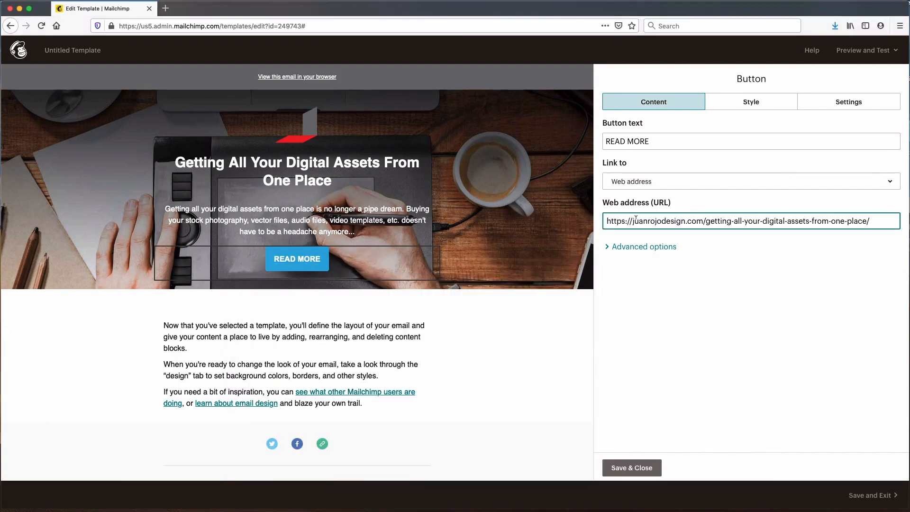
pyautogui.click(631, 247)
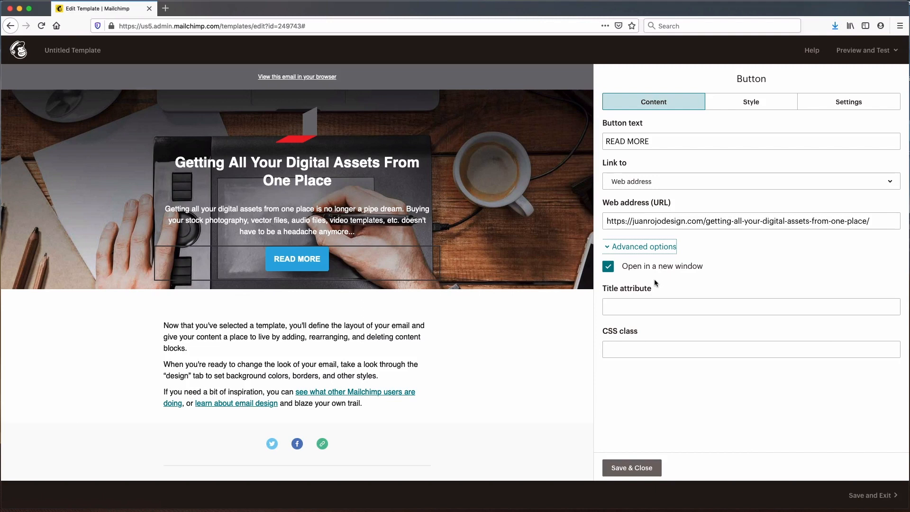
# Set the READ MORE button's background to #f9225b, copied from the Button and Links entry in the color-scheme document, and save the block
pyautogui.click(758, 105)
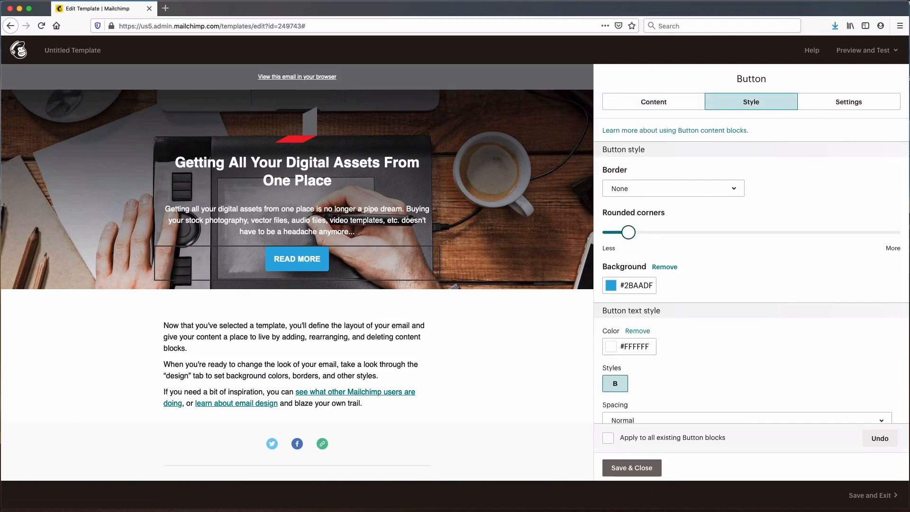
pyautogui.press('super+Tab')
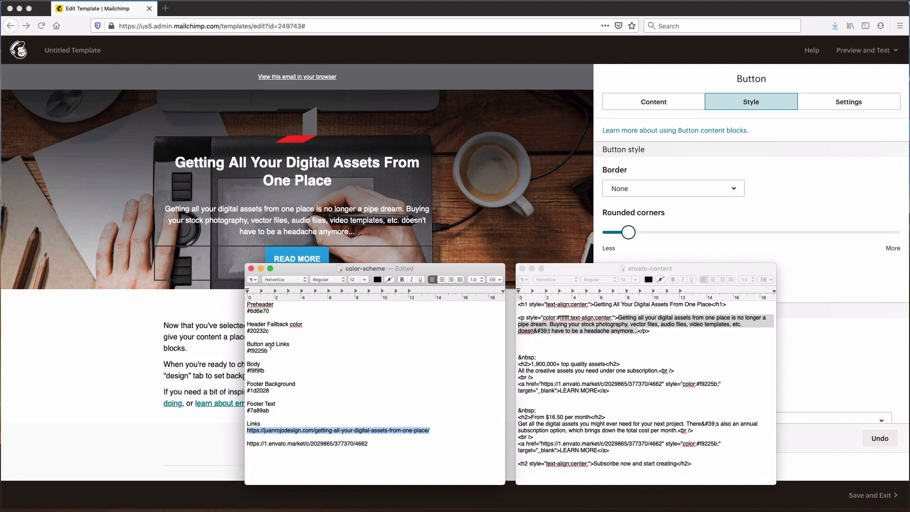
pyautogui.moveTo(270, 348); pyautogui.dragTo(237, 348)
pyautogui.press('super+c')
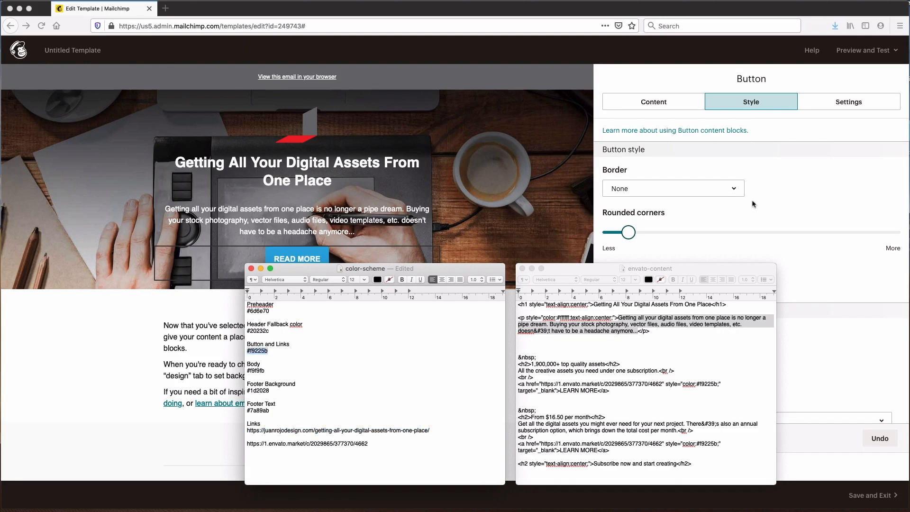
pyautogui.click(694, 211)
pyautogui.click(638, 285)
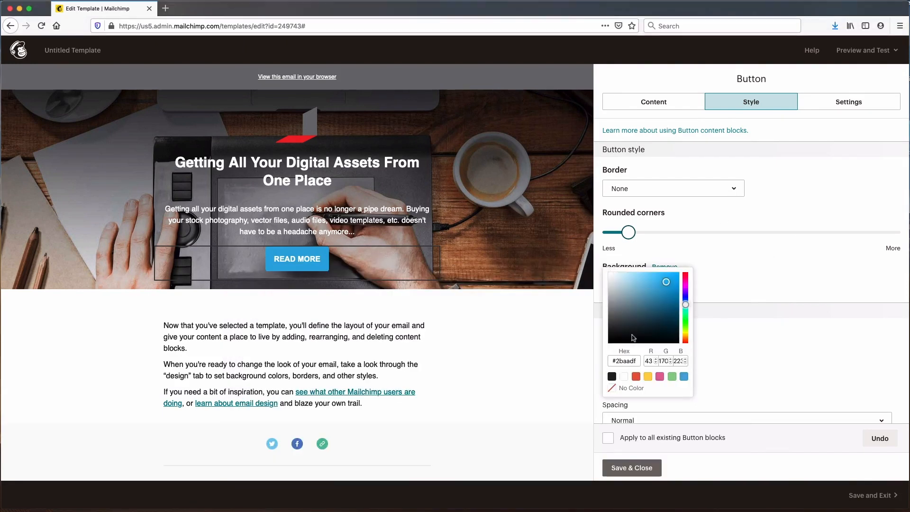
pyautogui.click(633, 361)
pyautogui.press('super+a')
pyautogui.press('super+v')
pyautogui.click(787, 337)
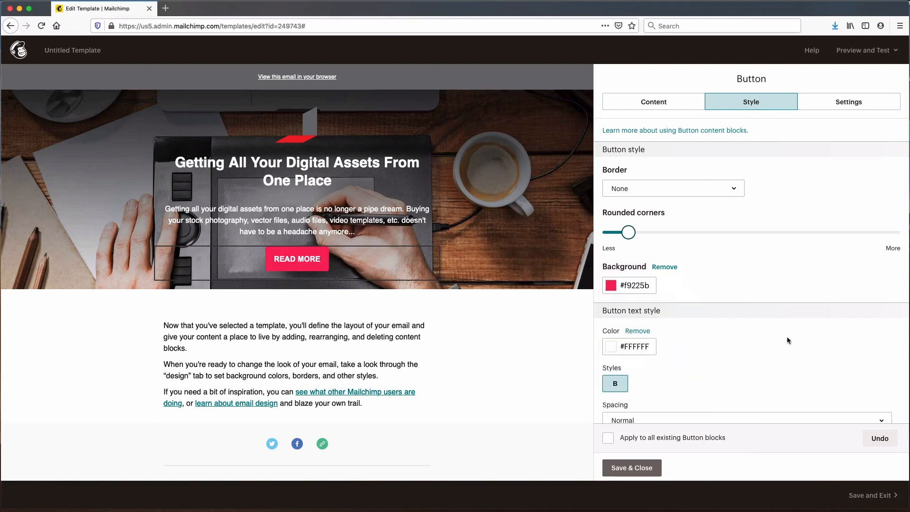
pyautogui.click(637, 463)
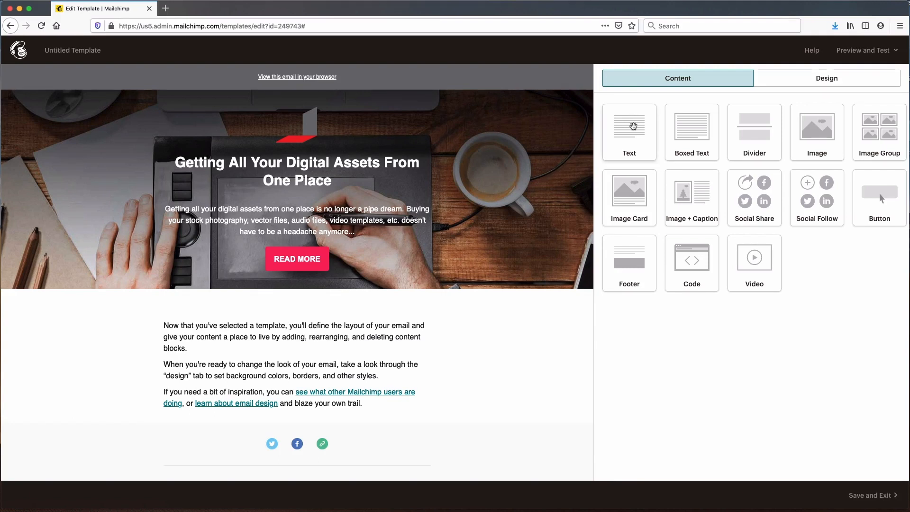
# Add a divider block directly below the header with 10 px top and bottom padding and no top border, and save it
pyautogui.moveTo(634, 127)
pyautogui.mouseDown()
pyautogui.moveTo(518, 191)
pyautogui.moveTo(372, 239)
pyautogui.moveTo(362, 318)
pyautogui.moveTo(584, 199)
pyautogui.moveTo(616, 133)
pyautogui.mouseUp()
pyautogui.moveTo(750, 131); pyautogui.dragTo(340, 316)
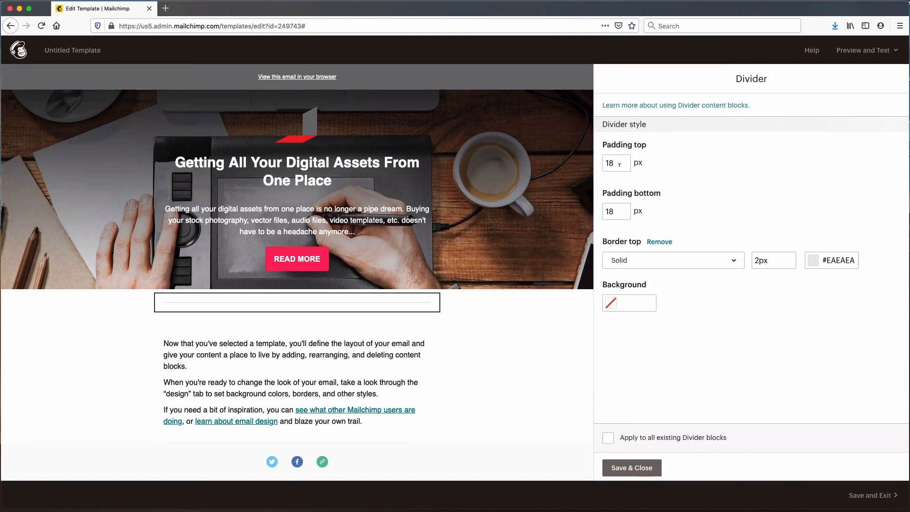
pyautogui.press('BackSpace')
pyautogui.write('0')
pyautogui.press('Tab')
pyautogui.write('1')
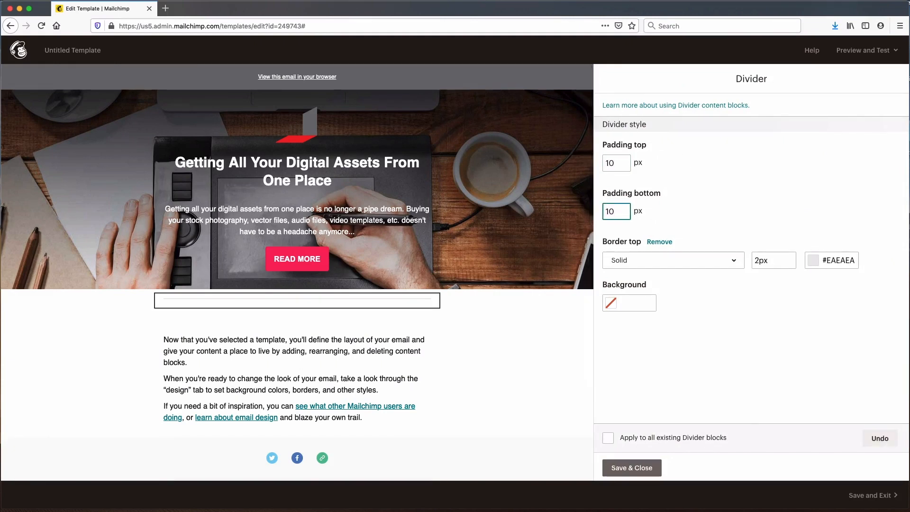
pyautogui.click(677, 260)
pyautogui.click(633, 281)
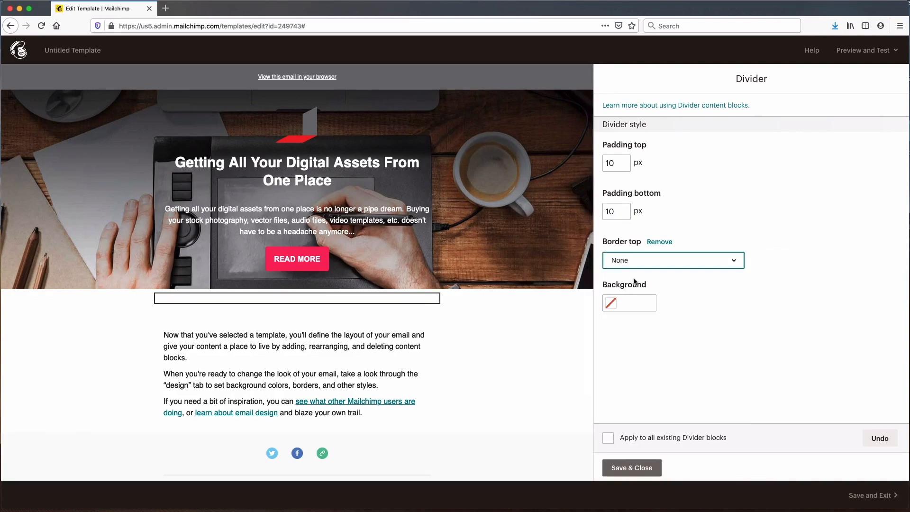
pyautogui.click(632, 468)
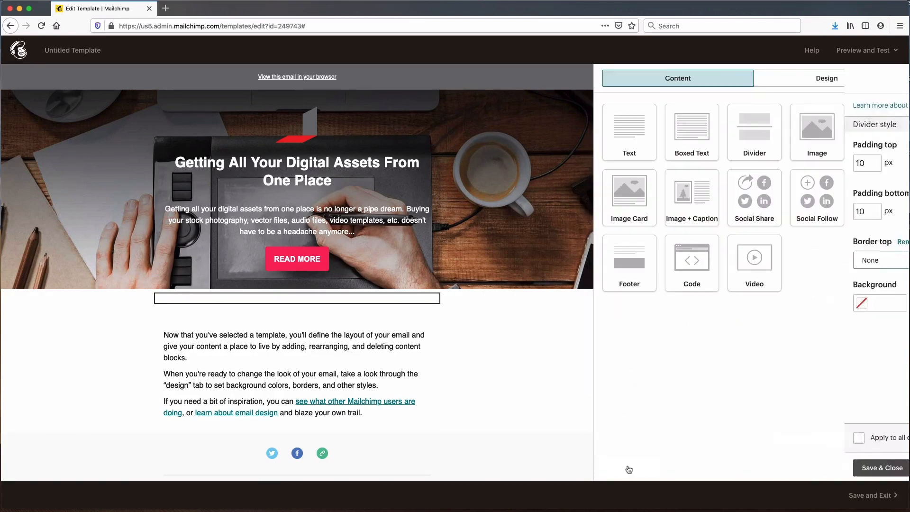
# Add a text block between the divider and the default body text, and split it into 2 columns
pyautogui.moveTo(633, 127); pyautogui.dragTo(340, 328)
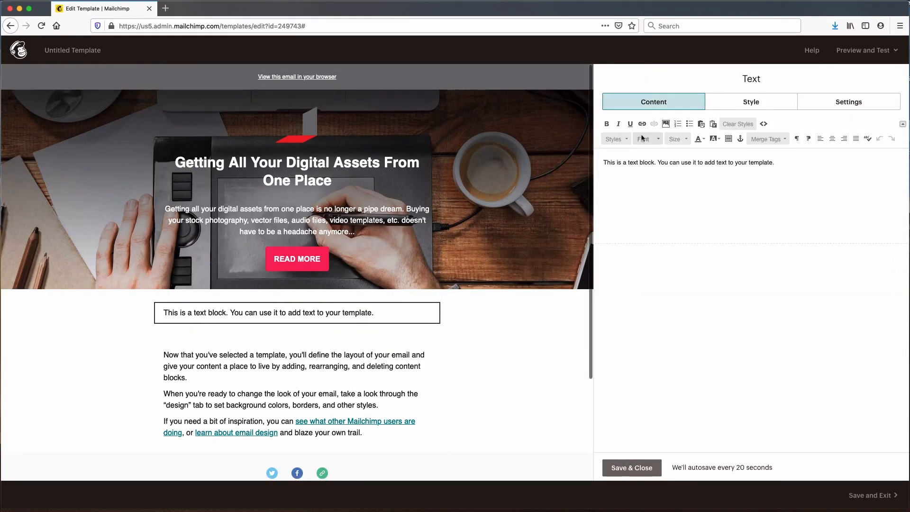
pyautogui.click(841, 102)
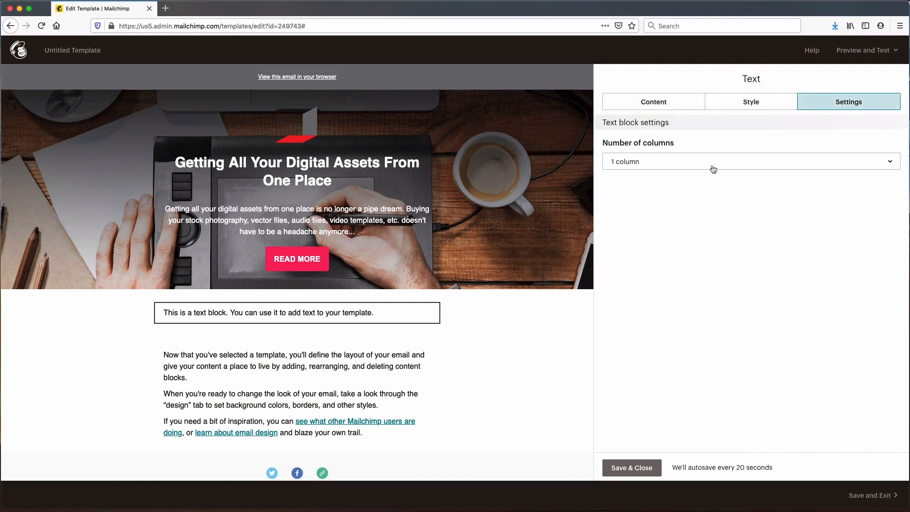
pyautogui.click(698, 163)
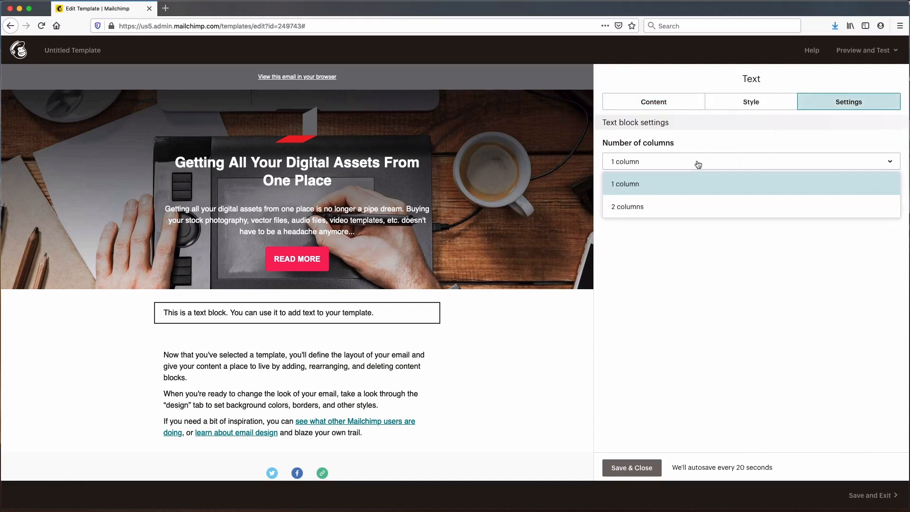
pyautogui.click(648, 207)
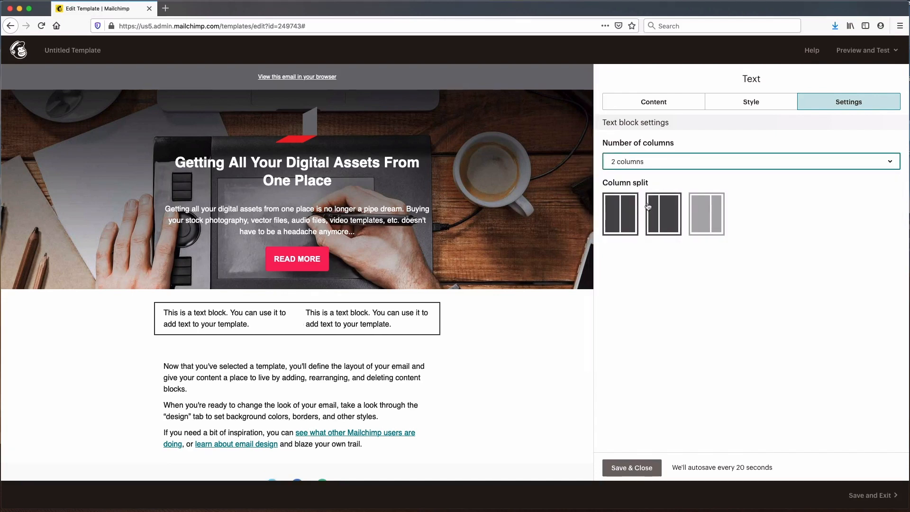
pyautogui.click(653, 103)
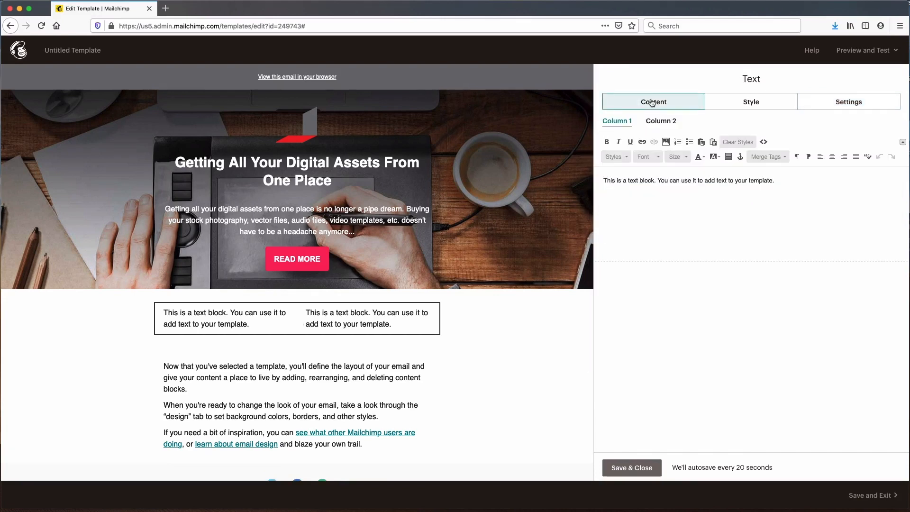
pyautogui.moveTo(382, 323)
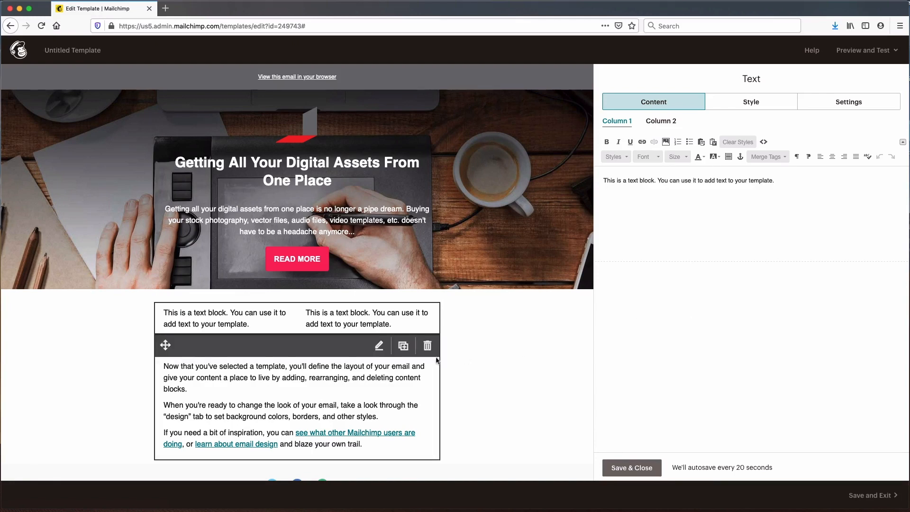
pyautogui.moveTo(392, 350)
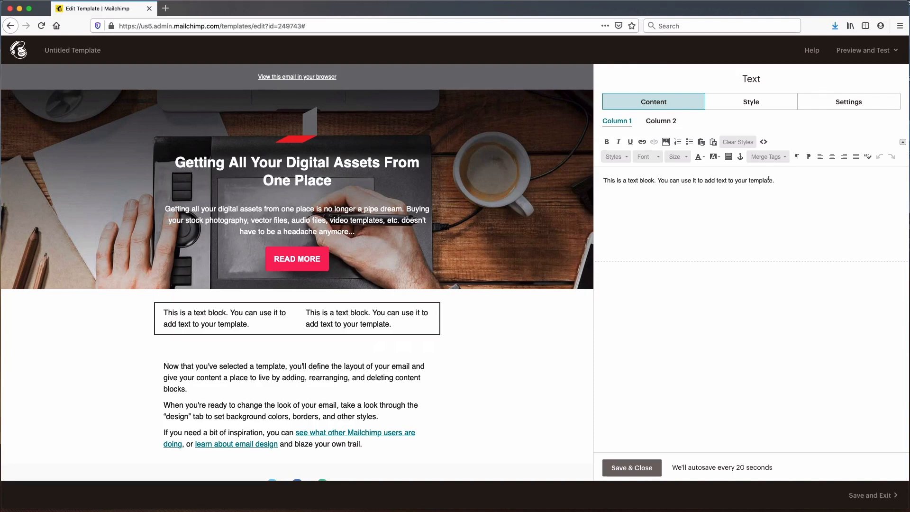
# Clear the placeholder text in column 1 and choose the image envato-elements-content-1-250x250.jpg from Content Studio for it
pyautogui.moveTo(778, 180); pyautogui.dragTo(587, 178)
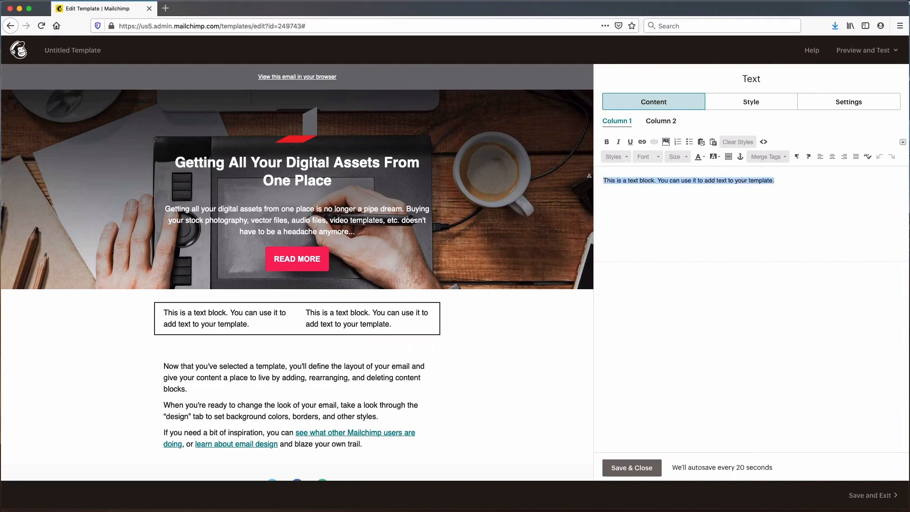
pyautogui.press('BackSpace')
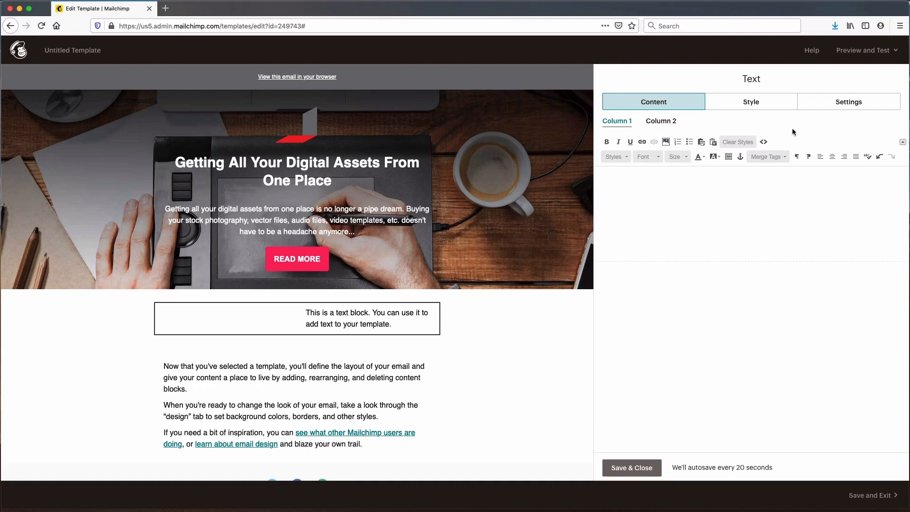
pyautogui.click(665, 141)
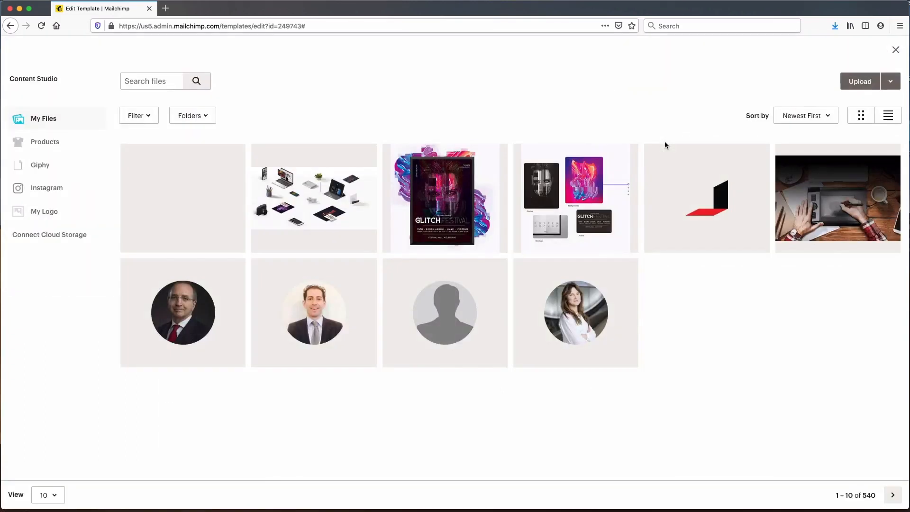
pyautogui.click(592, 200)
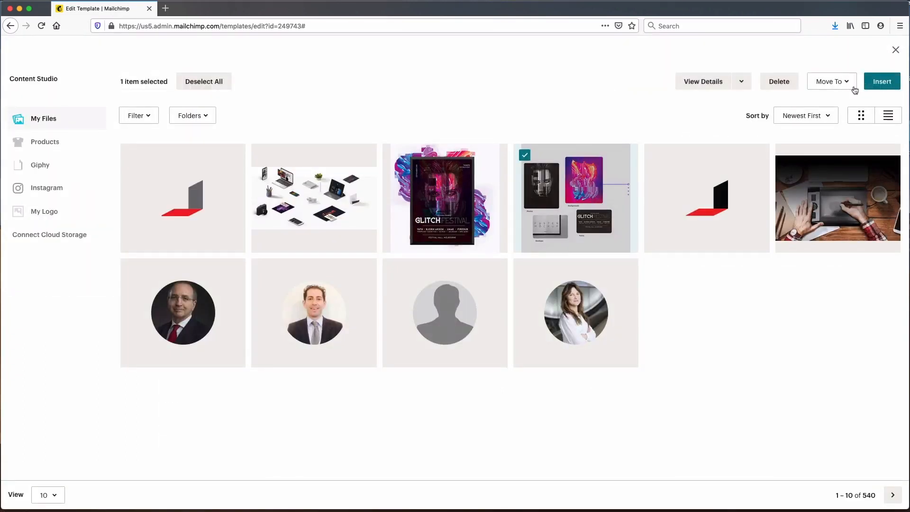
pyautogui.click(872, 81)
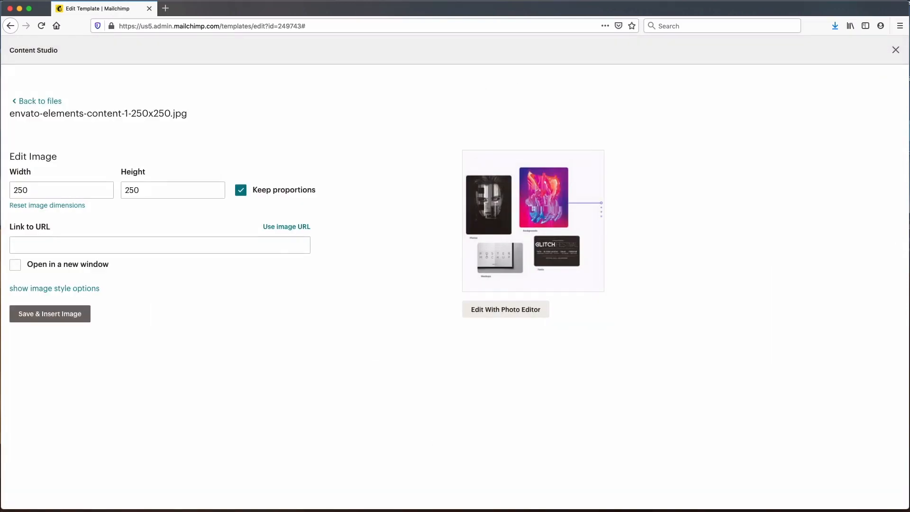
# Link the image to the 1.envato.market address from the color-scheme document, opening in a new window, and insert it centered in column 1
pyautogui.press('super+Tab')
pyautogui.tripleClick(368, 443)
pyautogui.press('super+c')
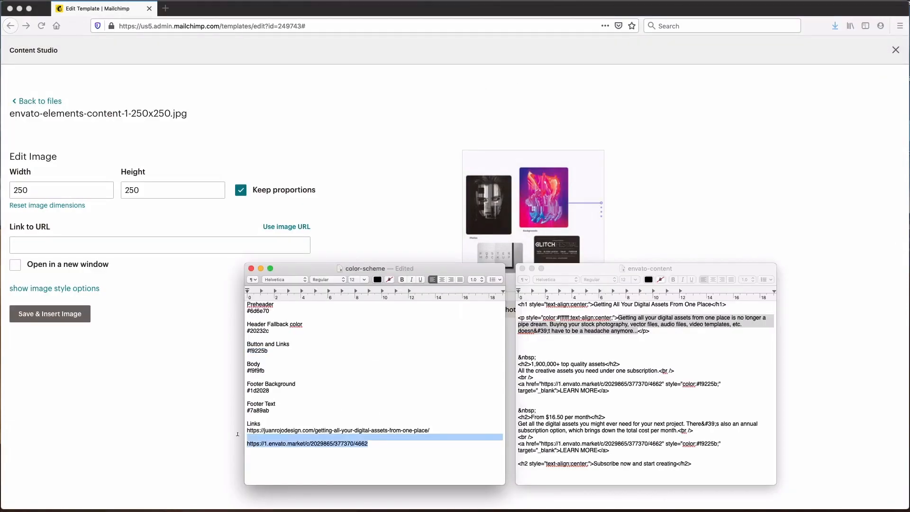
pyautogui.press('super+Tab')
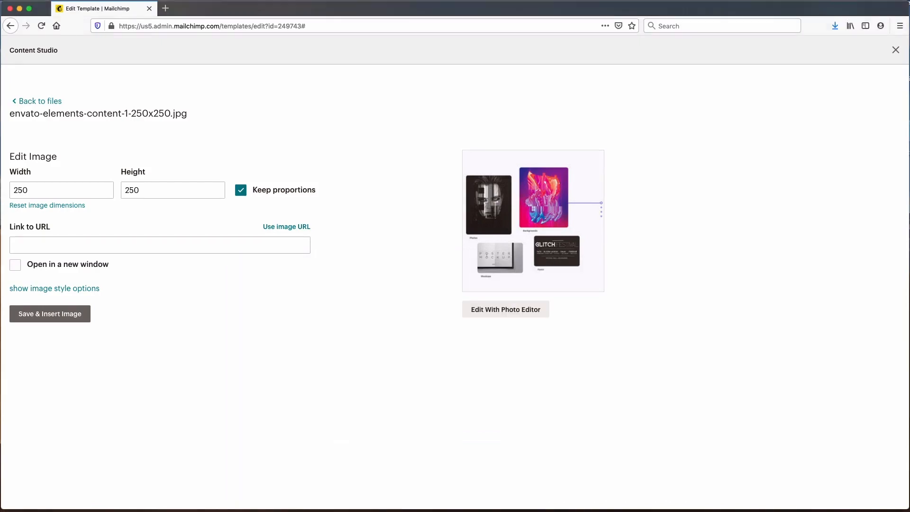
pyautogui.press('super+Tab')
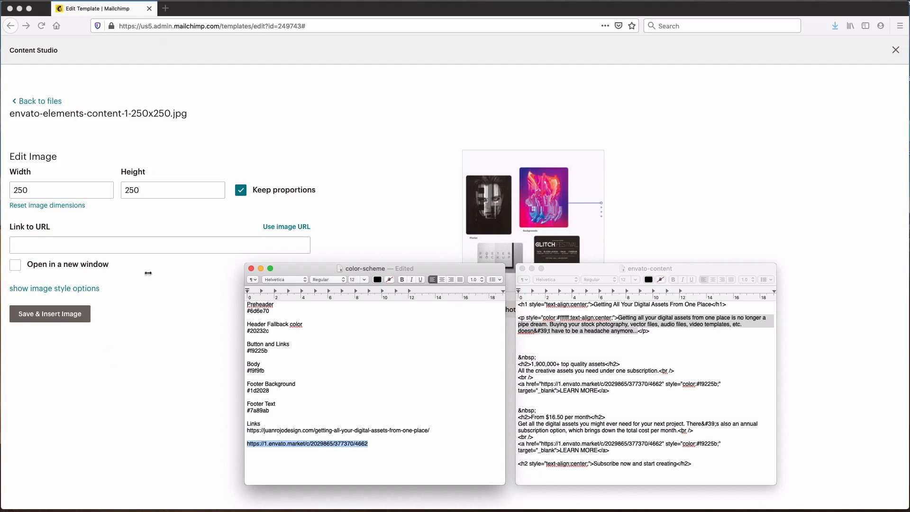
pyautogui.press('super+Tab')
pyautogui.click(135, 239)
pyautogui.press('super+v')
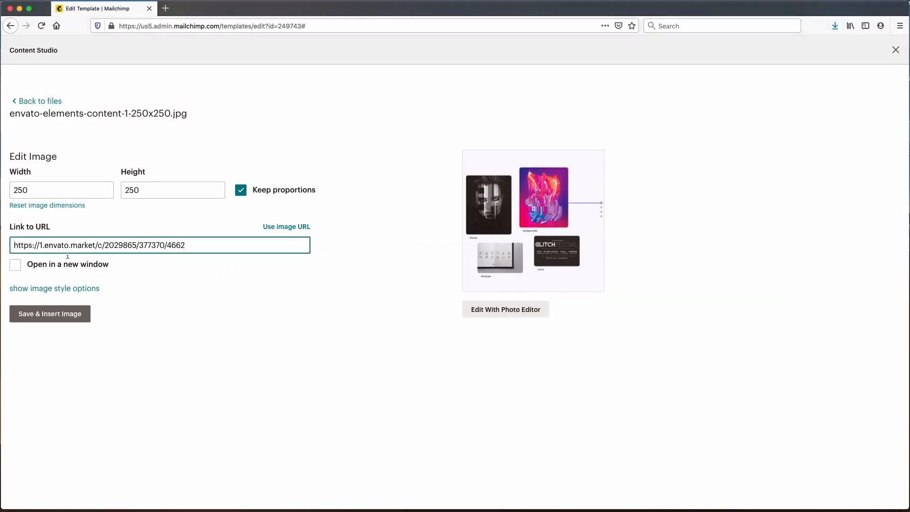
pyautogui.click(15, 264)
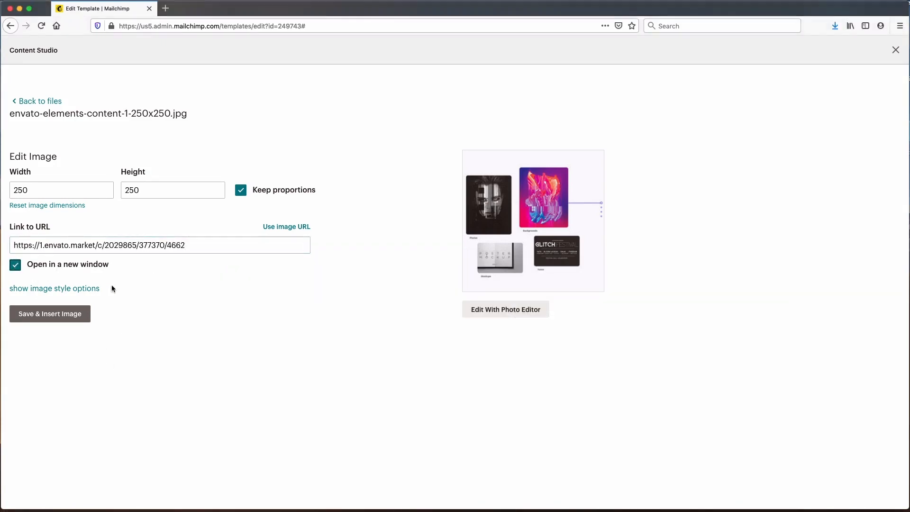
pyautogui.click(68, 314)
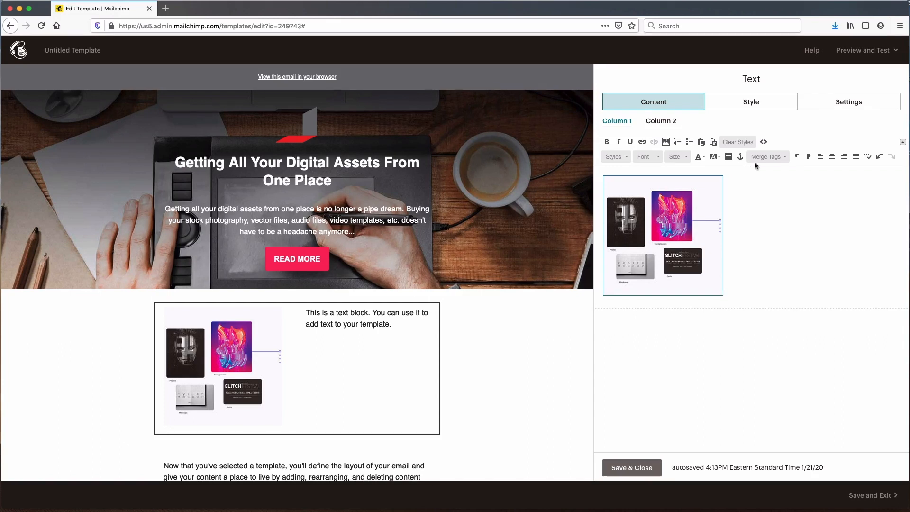
pyautogui.click(833, 157)
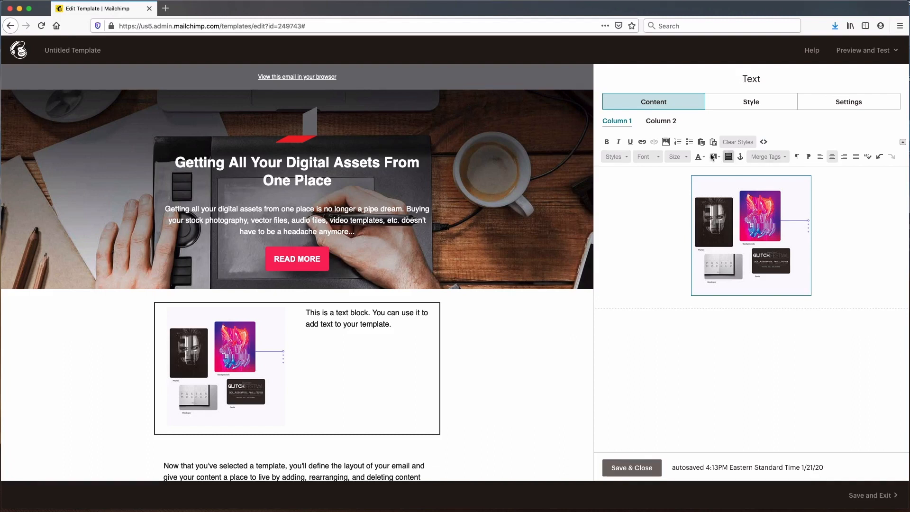
# Replace column 2's HTML source with the "1,900,000+ top quality assets" snippet from the envato-content document and save the text block
pyautogui.click(658, 122)
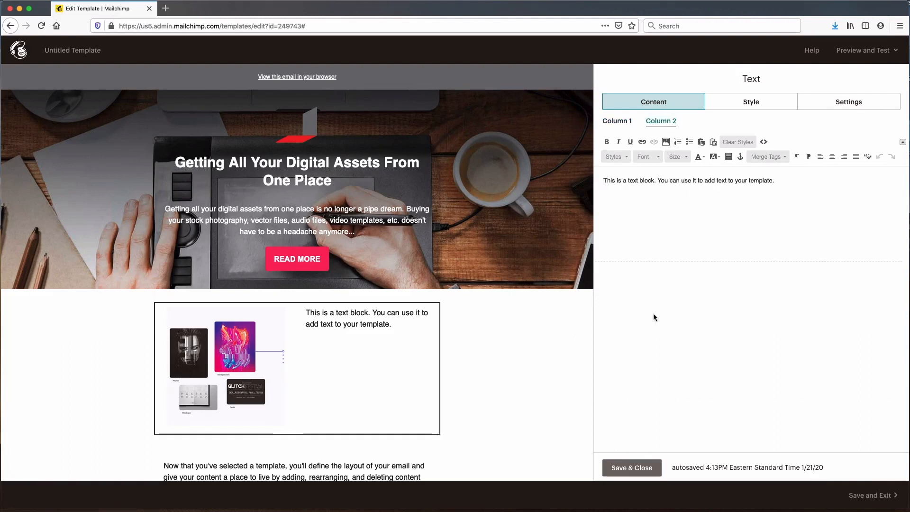
pyautogui.press('super+Tab')
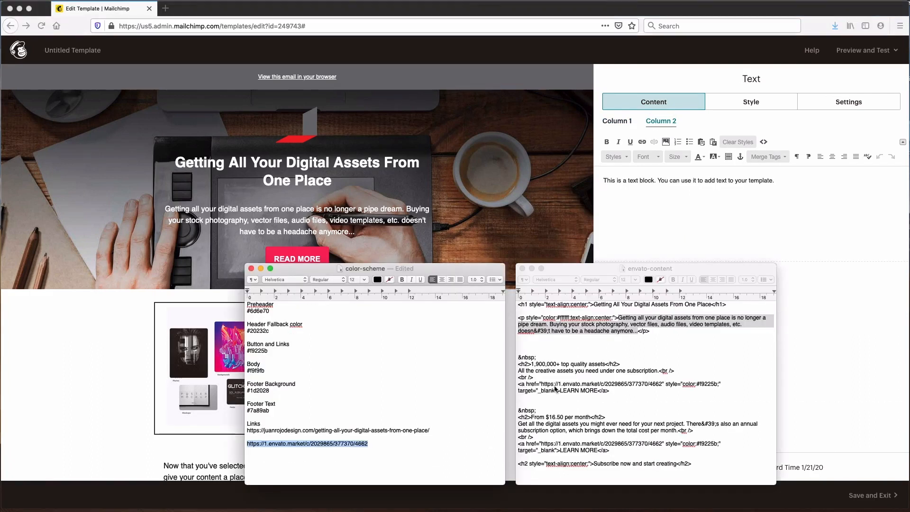
pyautogui.click(518, 357)
pyautogui.moveTo(518, 357); pyautogui.dragTo(616, 384)
pyautogui.hotkey('ctrl', 'c')
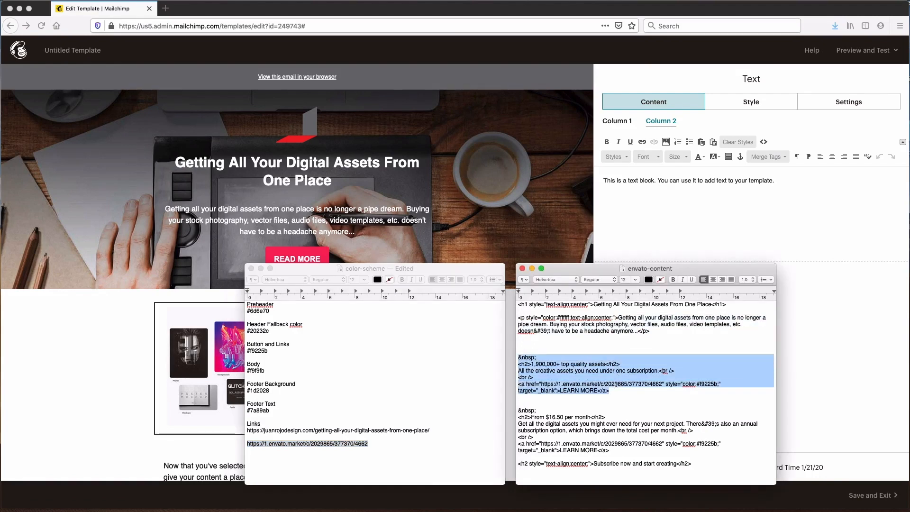
pyautogui.click(748, 230)
pyautogui.click(763, 143)
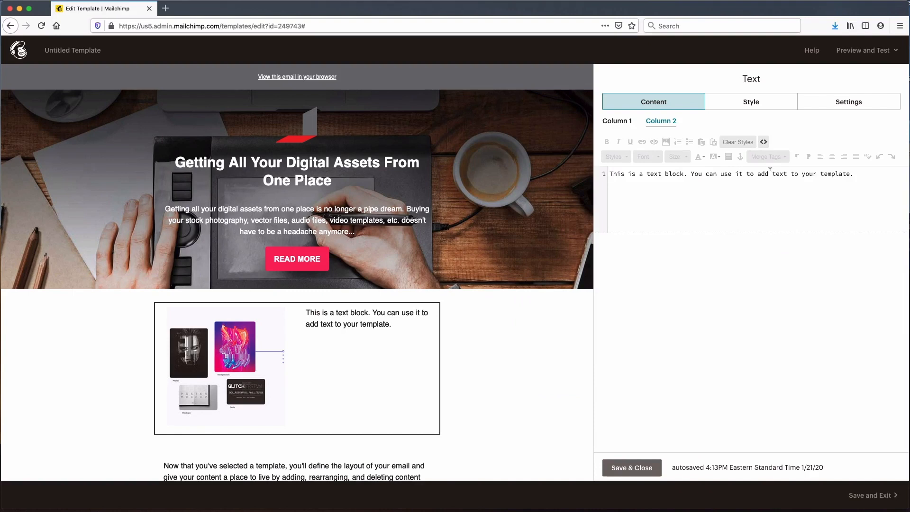
pyautogui.hotkey('ctrl', 'a')
pyautogui.hotkey('ctrl', 'v')
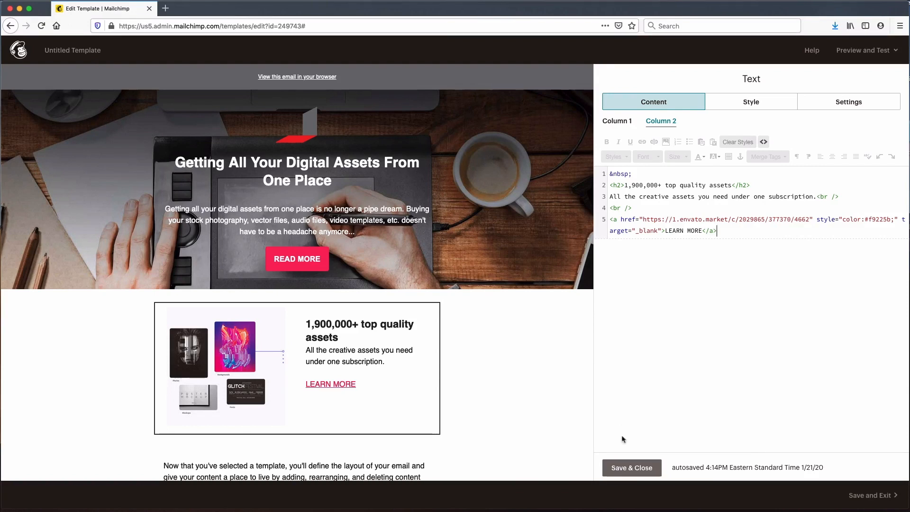
pyautogui.click(635, 467)
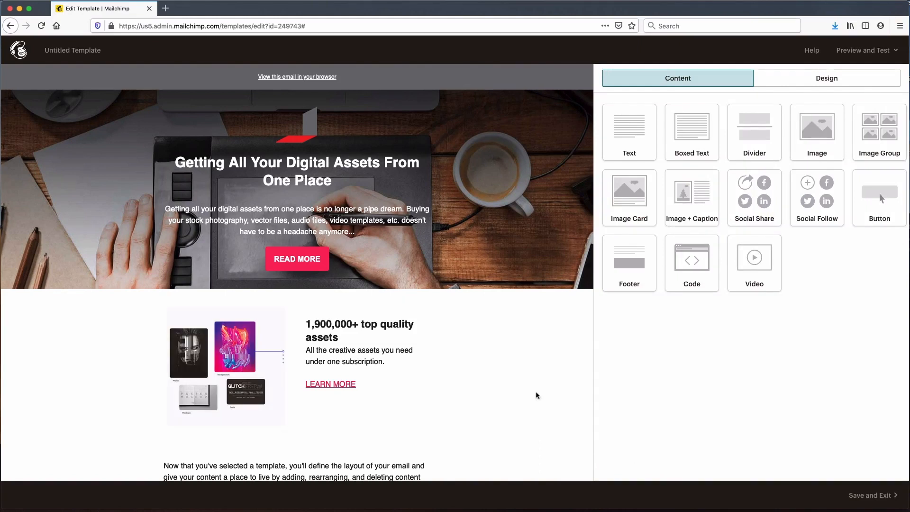
# Open the template's body style settings and copy the Body color #f9f9fb from the color-scheme document
pyautogui.scroll(-5, 537, 396)
pyautogui.moveTo(619, 133); pyautogui.dragTo(435, 243)
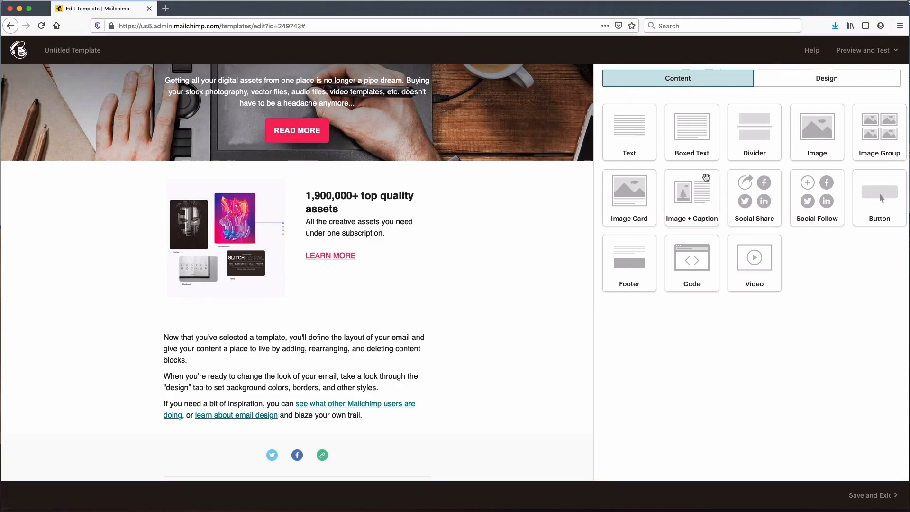
pyautogui.click(813, 81)
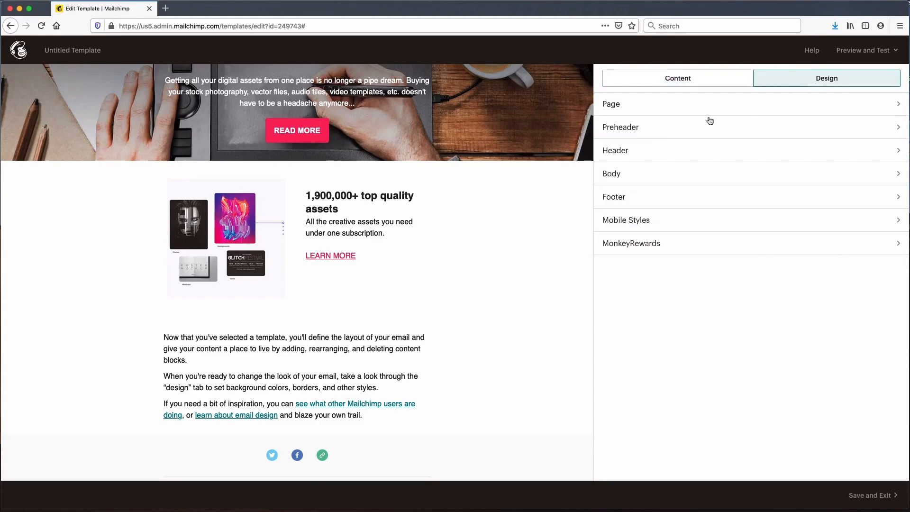
pyautogui.click(636, 175)
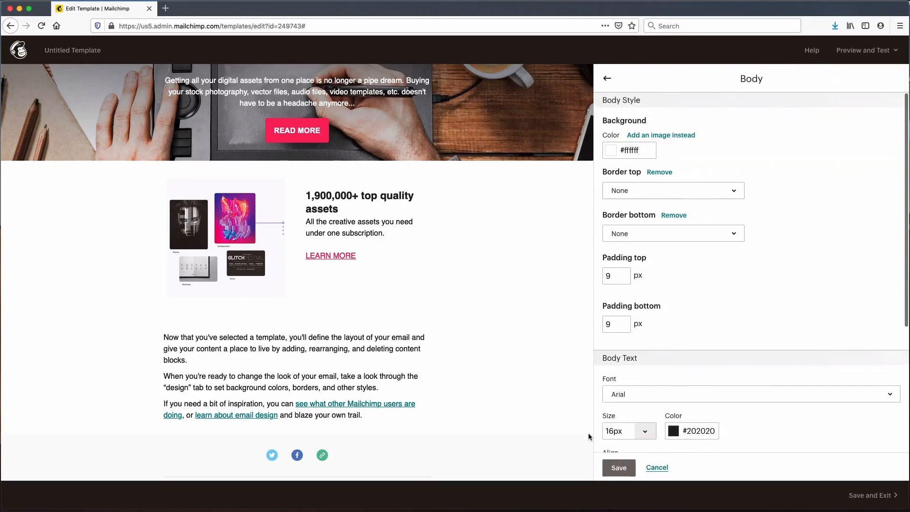
pyautogui.press('super+Tab')
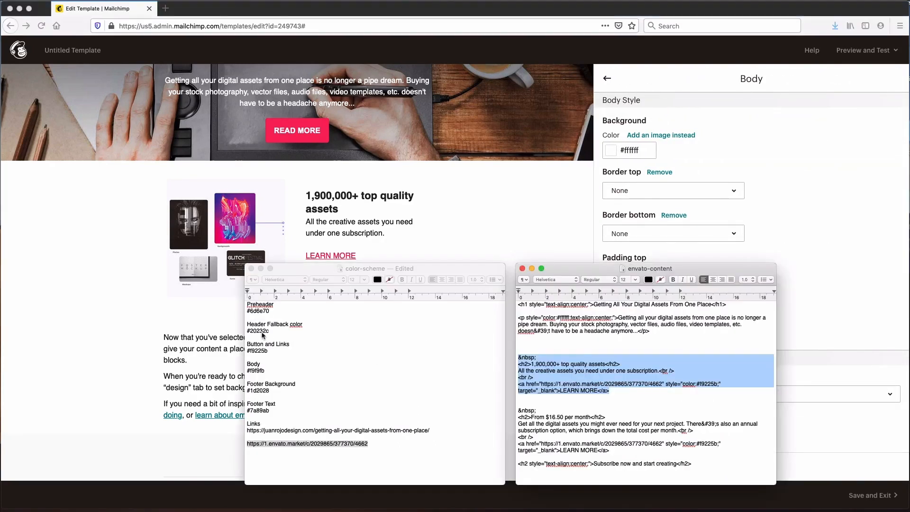
pyautogui.click(267, 363)
pyautogui.moveTo(266, 370); pyautogui.dragTo(240, 365)
pyautogui.press('super+c')
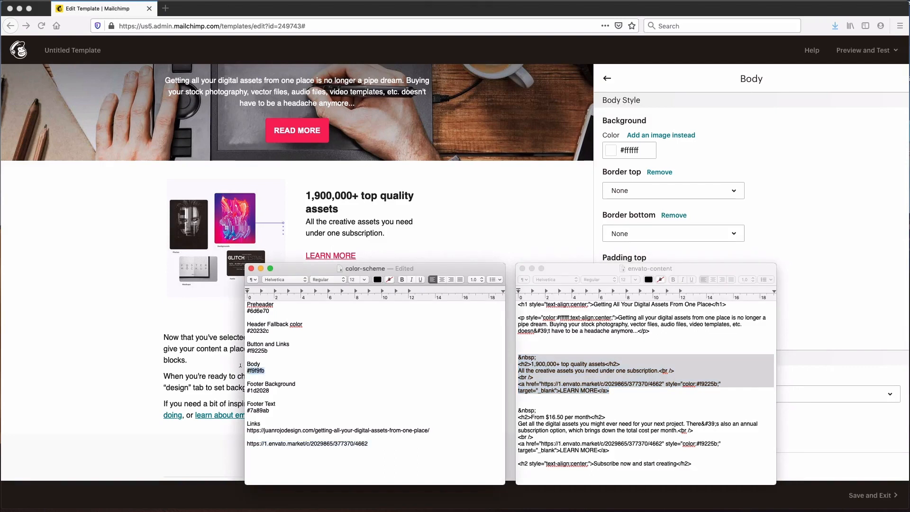
# Set the body background color to #f9f9fb and save the body style
pyautogui.click(674, 152)
pyautogui.click(641, 147)
pyautogui.click(632, 223)
pyautogui.press('super+a')
pyautogui.press('super+v')
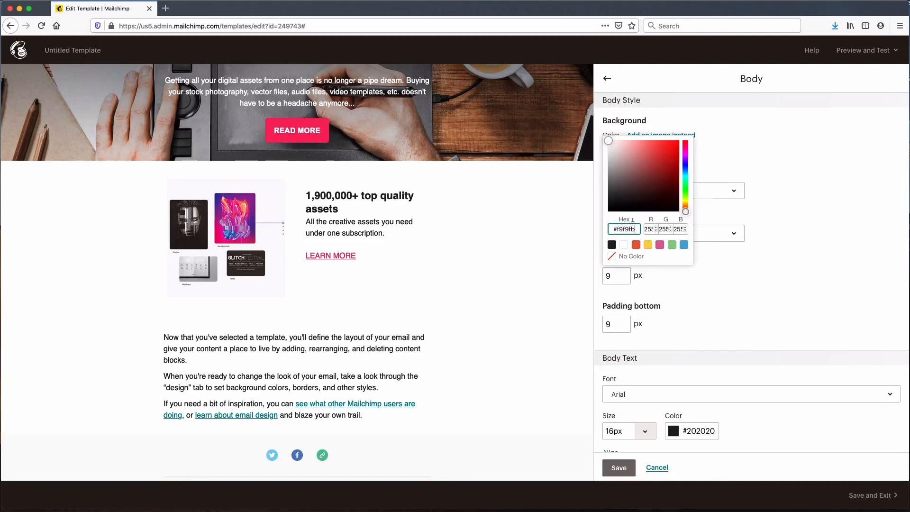
pyautogui.click(803, 167)
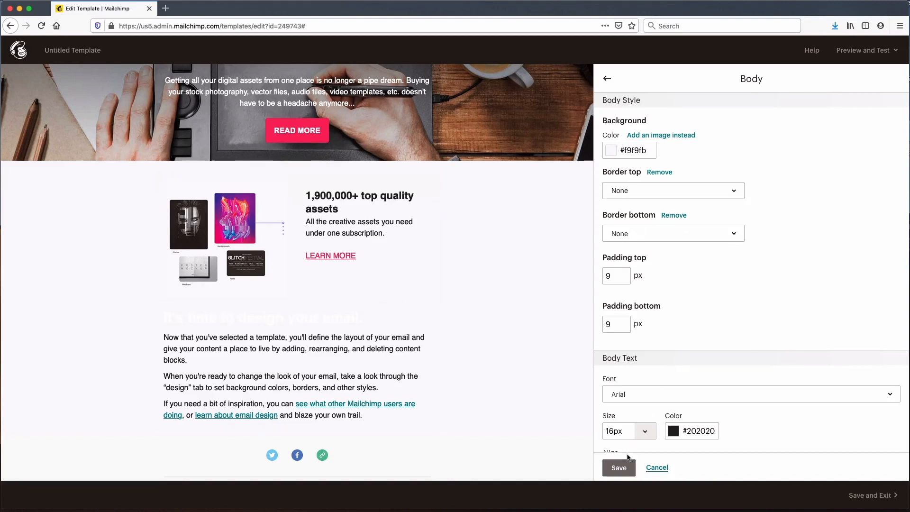
pyautogui.click(622, 469)
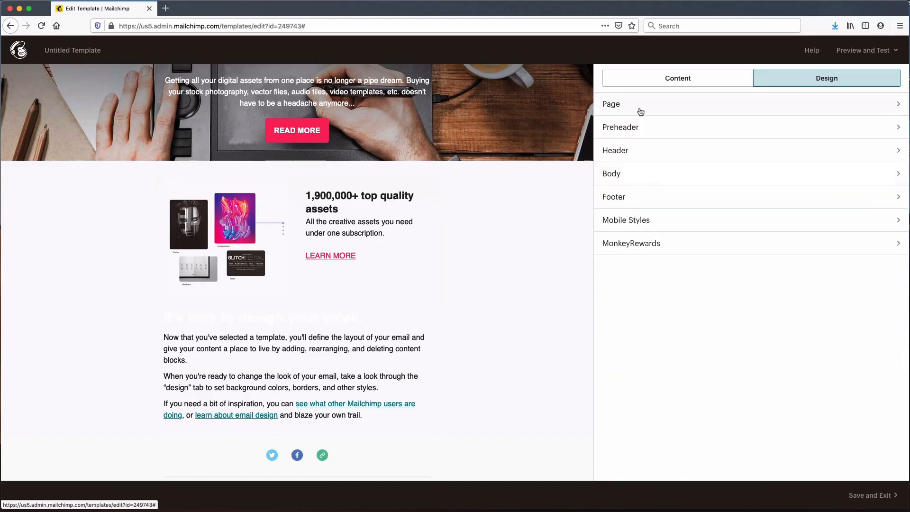
# Add a text block between the "1,900,000+ top quality assets" section and the default body text, and split it into 2 columns
pyautogui.click(663, 85)
pyautogui.moveTo(632, 130); pyautogui.dragTo(379, 303)
pyautogui.click(814, 97)
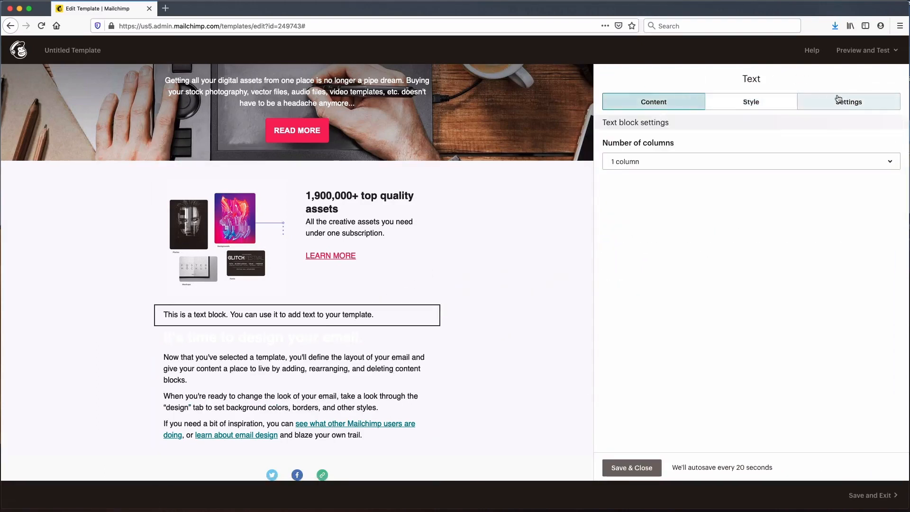
pyautogui.click(677, 163)
pyautogui.click(644, 216)
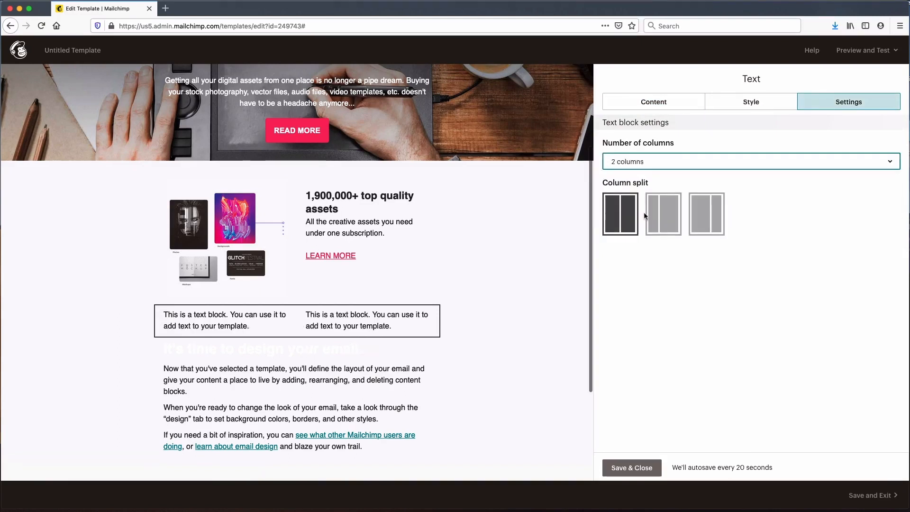
# Replace column 1's HTML source with the "From $16.50 per month" snippet from the envato-content document
pyautogui.click(654, 104)
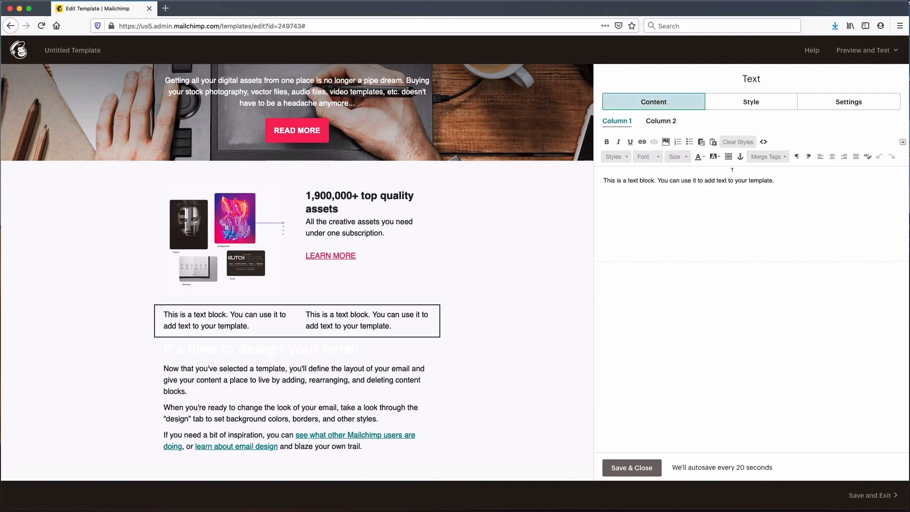
pyautogui.click(763, 142)
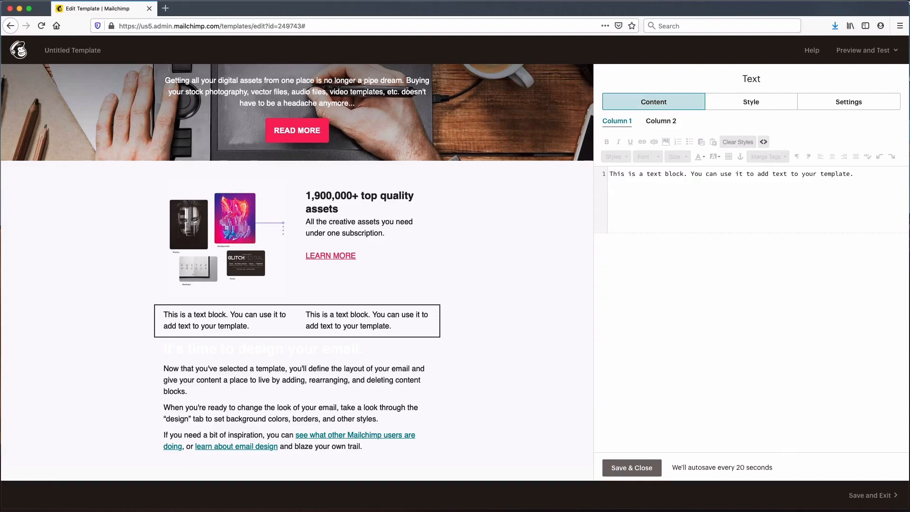
pyautogui.press('super+Tab')
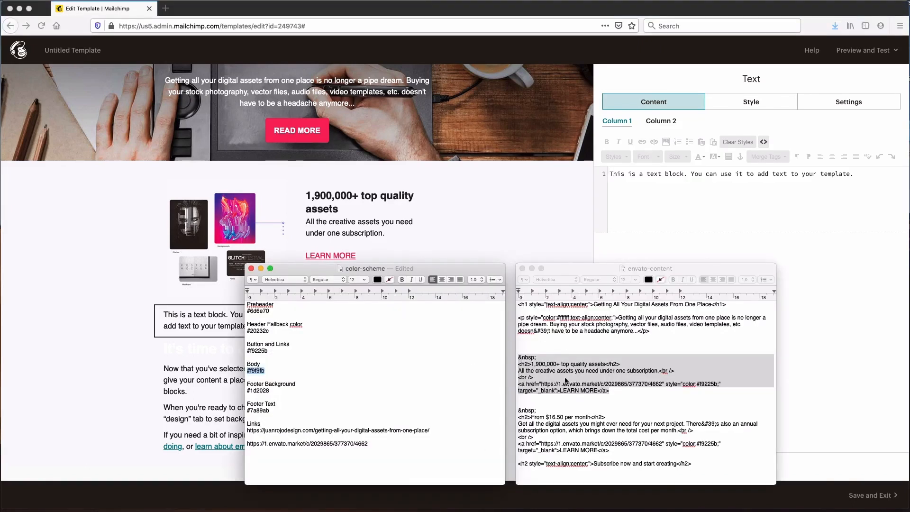
pyautogui.click(612, 451)
pyautogui.moveTo(518, 405); pyautogui.dragTo(615, 443)
pyautogui.press('super+c')
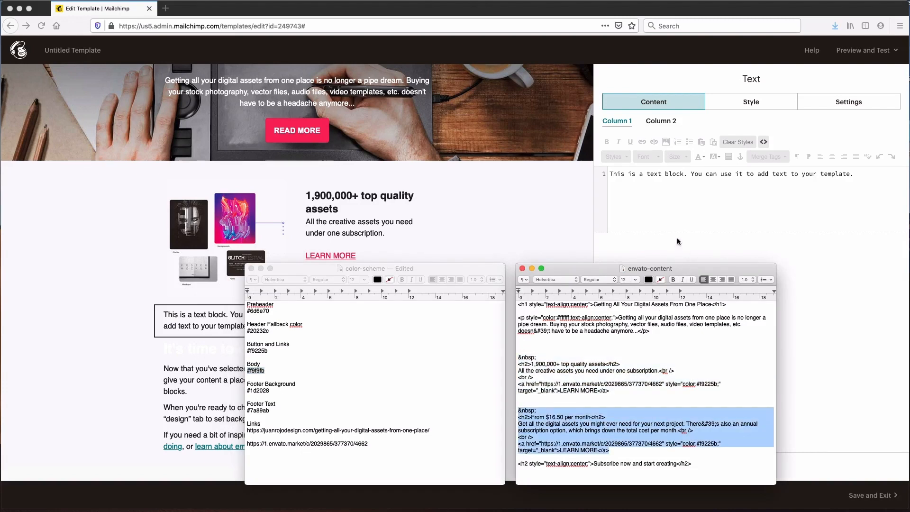
pyautogui.click(673, 184)
pyautogui.click(764, 140)
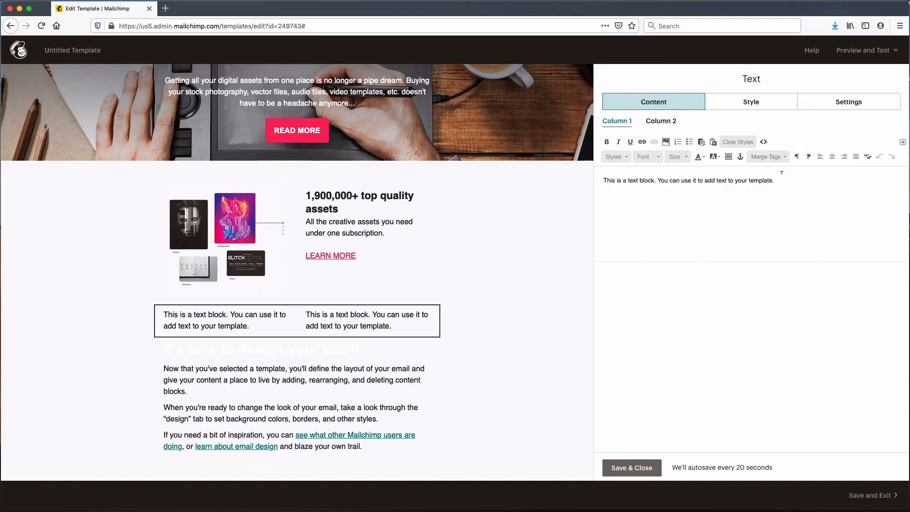
pyautogui.click(763, 142)
pyautogui.press('super+a')
pyautogui.press('super+v')
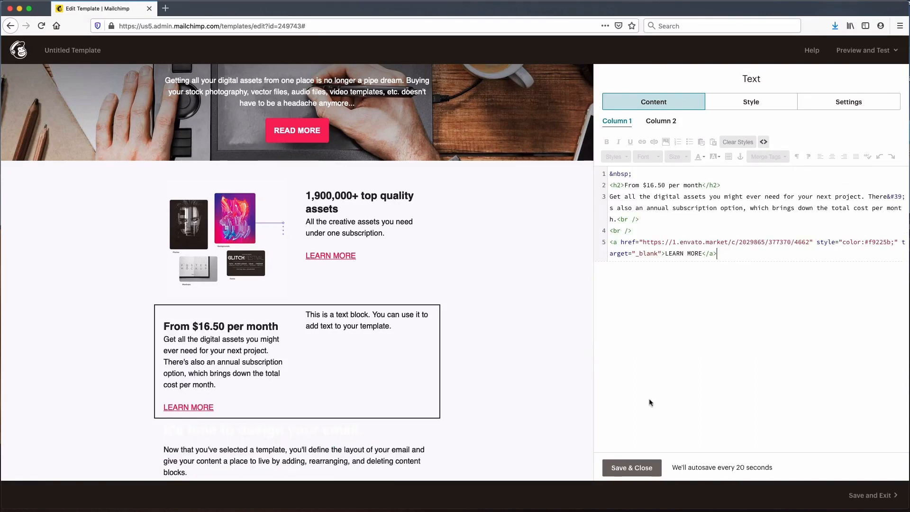
# Clear the placeholder text in column 2 and choose the image envato-elements-content-2-250x250.jpg from Content Studio for it
pyautogui.click(661, 122)
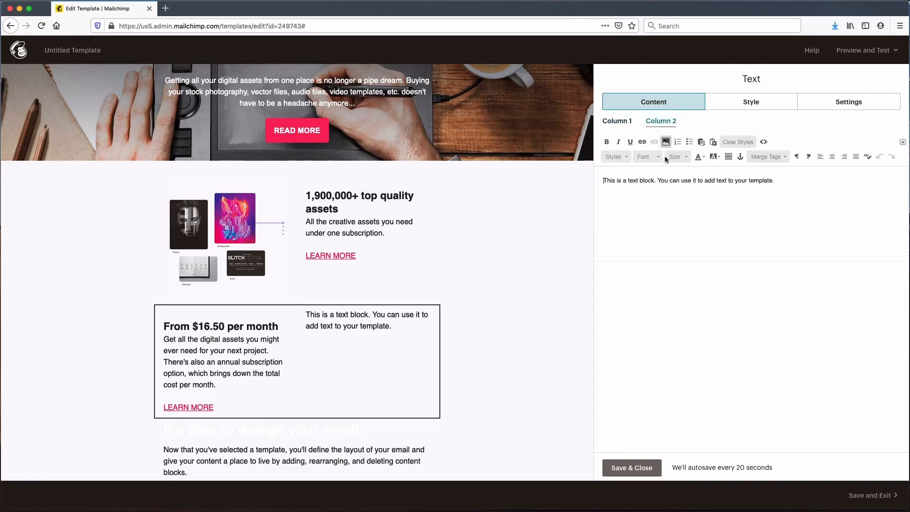
pyautogui.moveTo(776, 180); pyautogui.dragTo(546, 180)
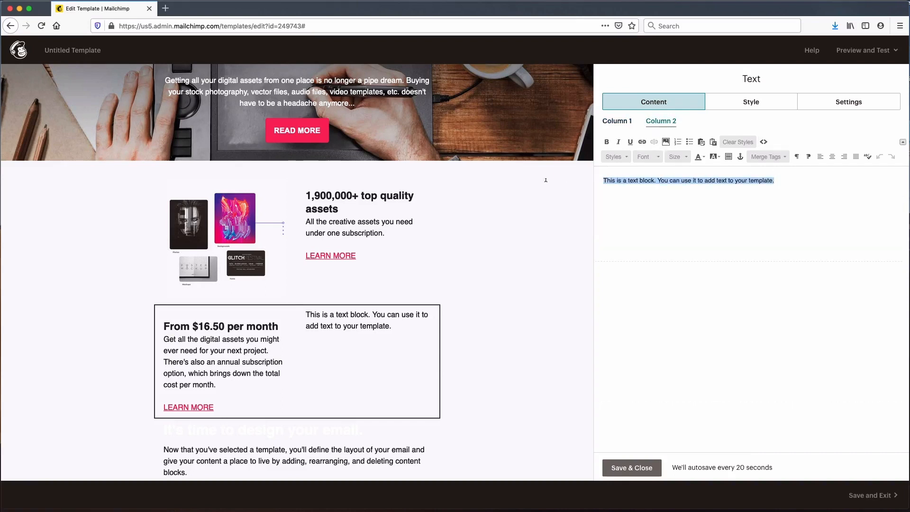
pyautogui.press('BackSpace')
pyautogui.click(666, 142)
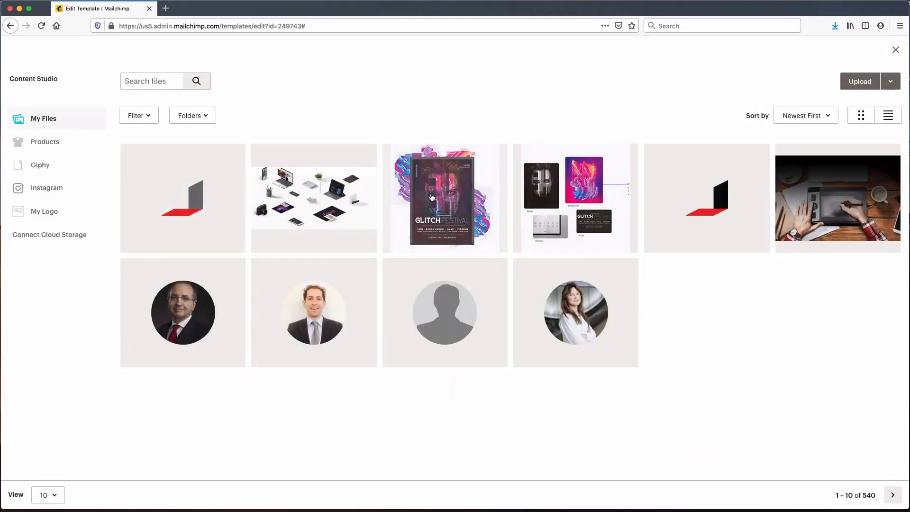
pyautogui.click(445, 200)
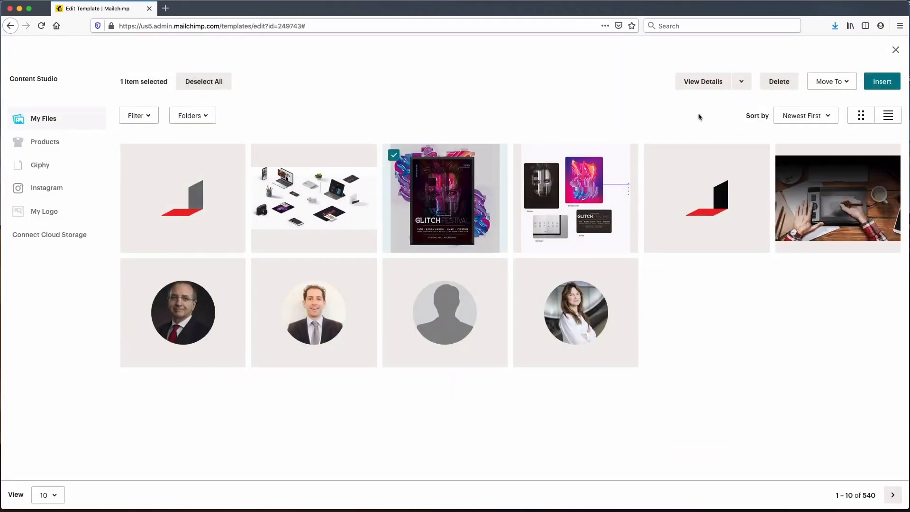
pyautogui.click(880, 84)
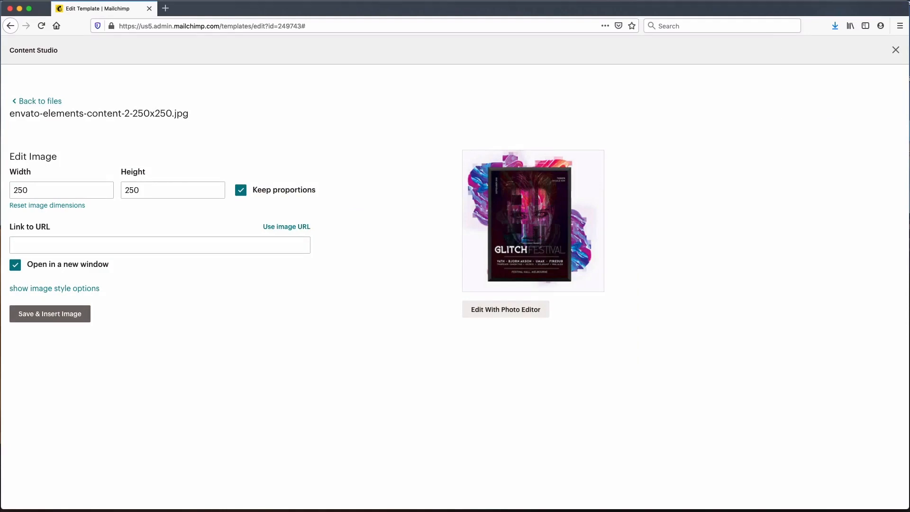
# Link the image to the 1.envato.market address from the color-scheme document, insert it centered in column 2 and save the text block
pyautogui.press('super+Tab')
pyautogui.click(359, 441)
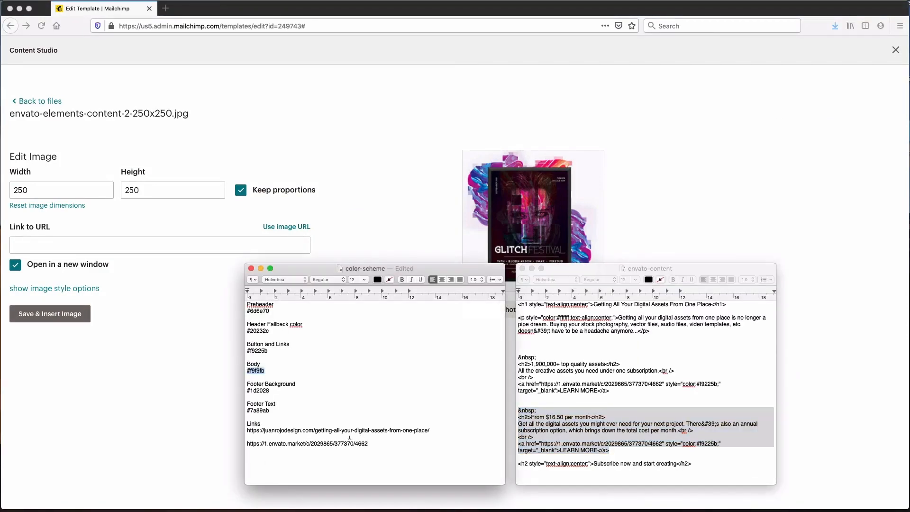
pyautogui.moveTo(248, 440); pyautogui.dragTo(369, 436)
pyautogui.press('super+c')
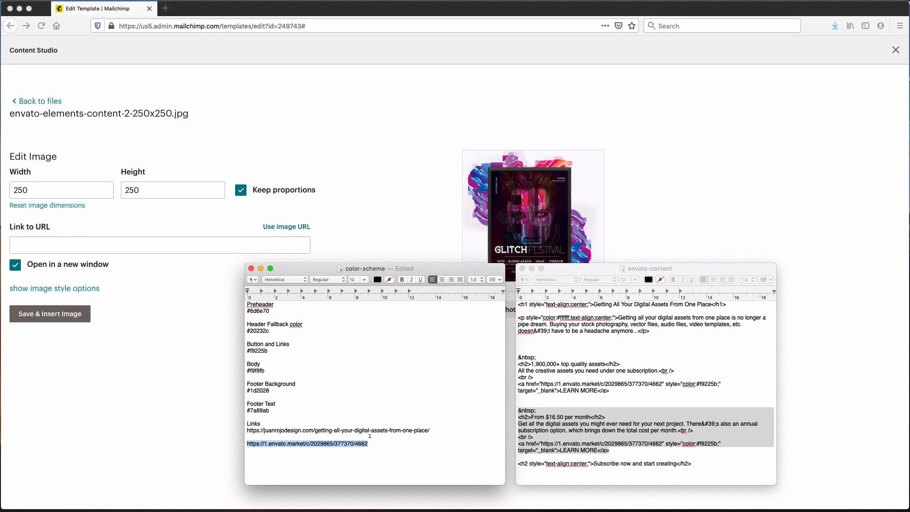
pyautogui.press('super+Tab')
pyautogui.click(81, 242)
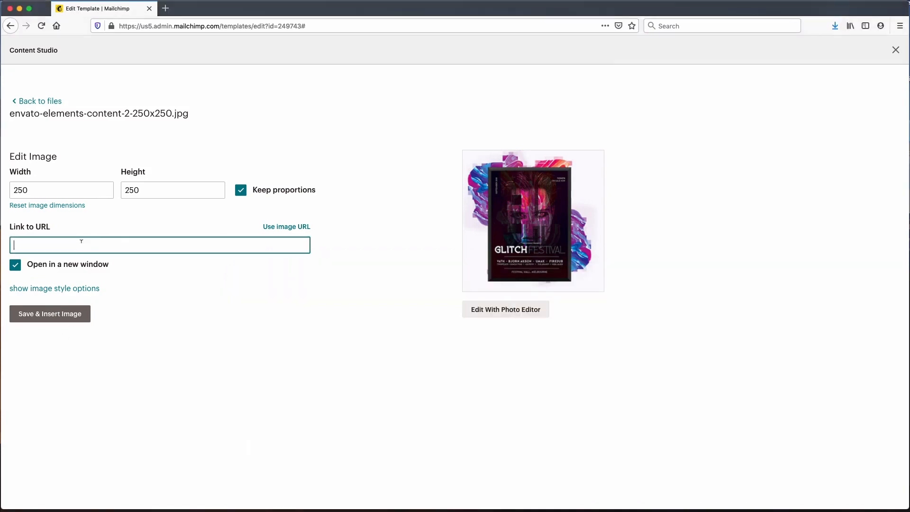
pyautogui.press('super+v')
pyautogui.click(75, 309)
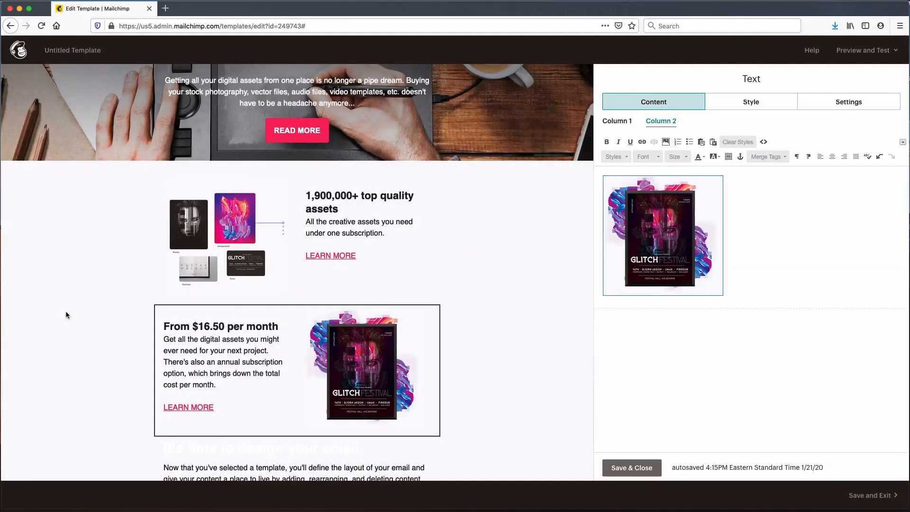
pyautogui.click(831, 157)
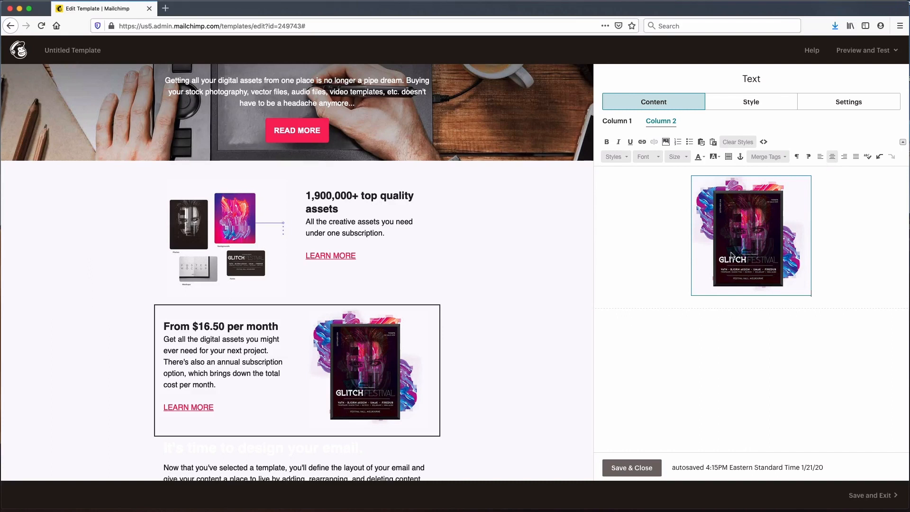
pyautogui.click(638, 467)
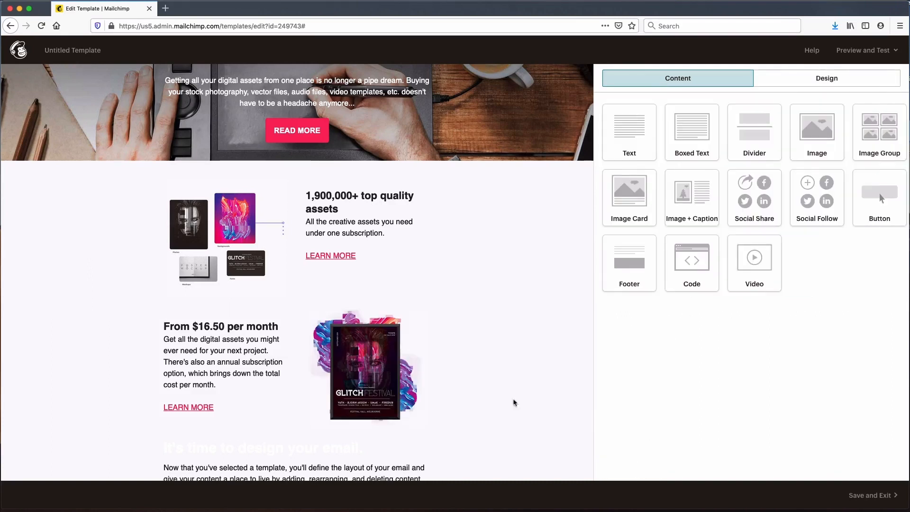
# Open the default body text block's HTML source and replace its heading with the centered h2 opening tag from the envato-content document
pyautogui.scroll(-5, 496, 280)
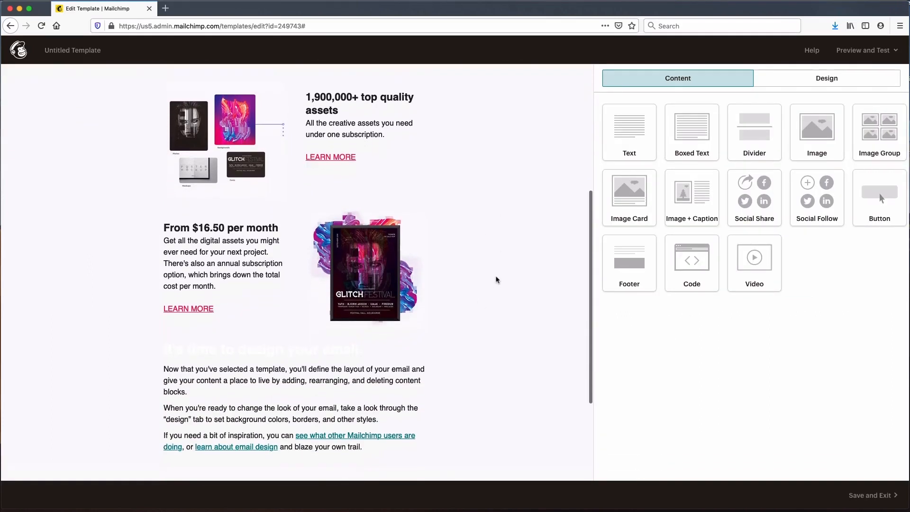
pyautogui.moveTo(375, 315)
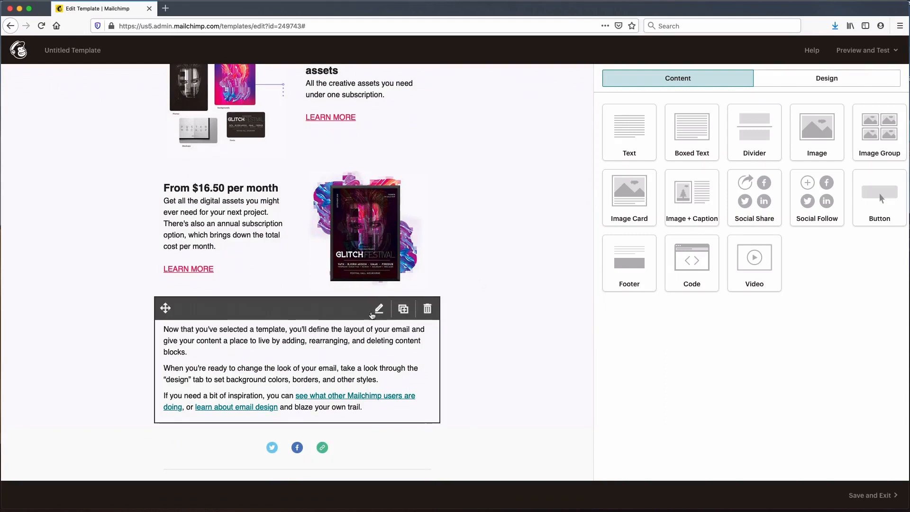
pyautogui.click(378, 309)
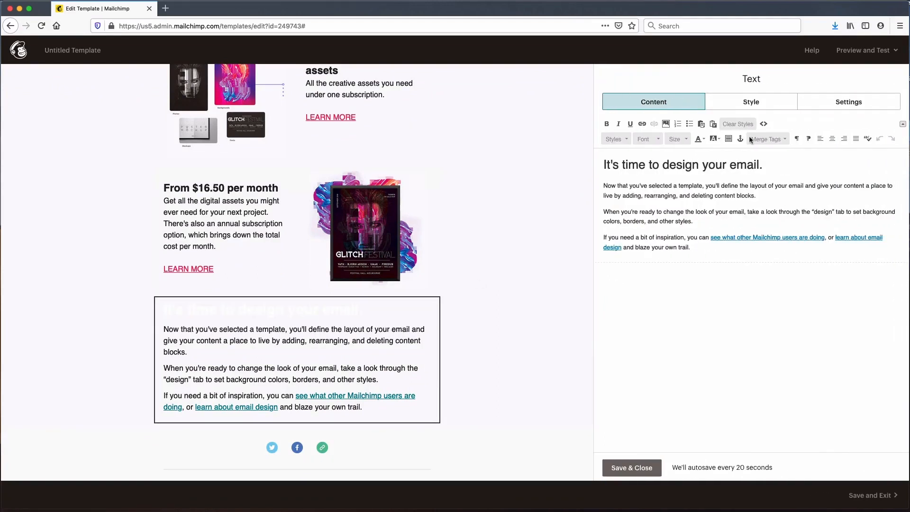
pyautogui.click(763, 124)
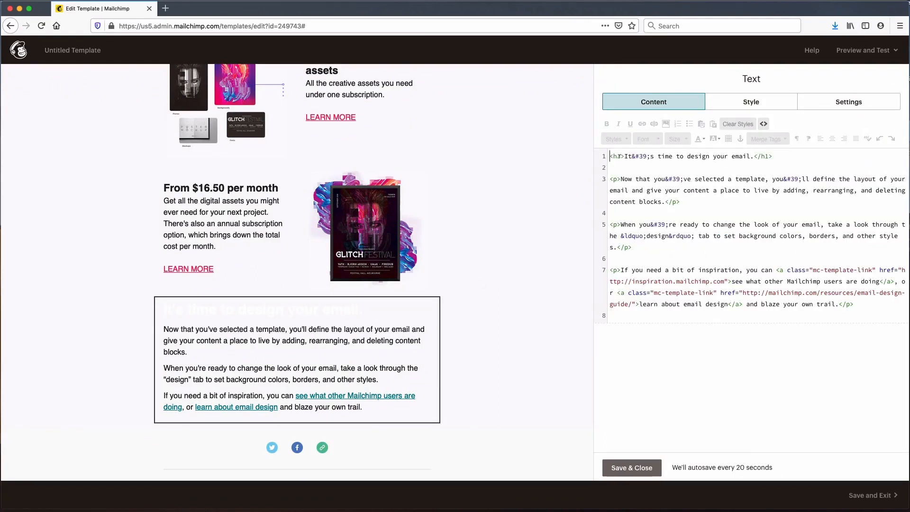
pyautogui.moveTo(625, 156); pyautogui.dragTo(758, 156)
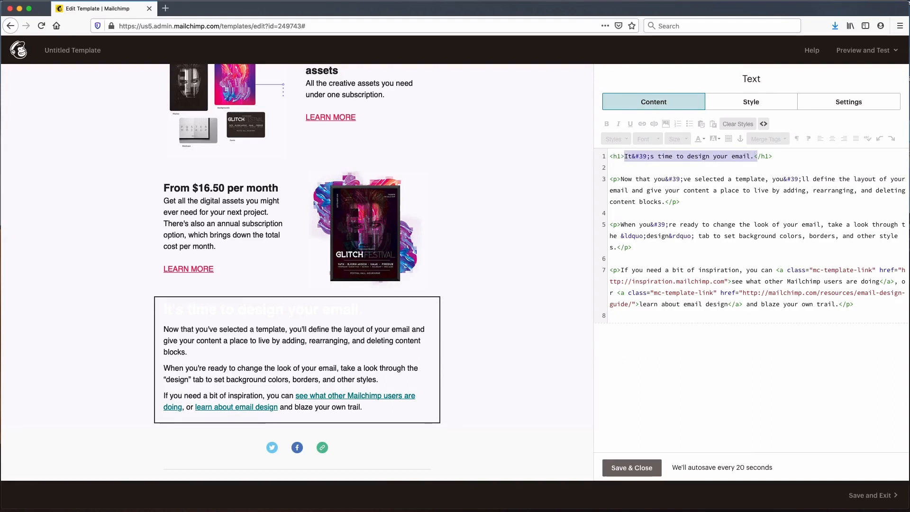
pyautogui.press('super+Tab')
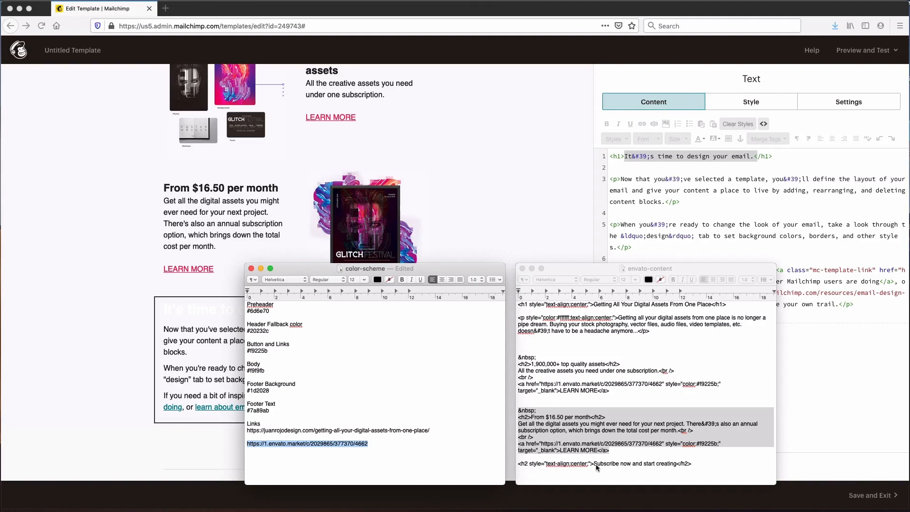
pyautogui.click(522, 467)
pyautogui.moveTo(594, 464); pyautogui.dragTo(514, 463)
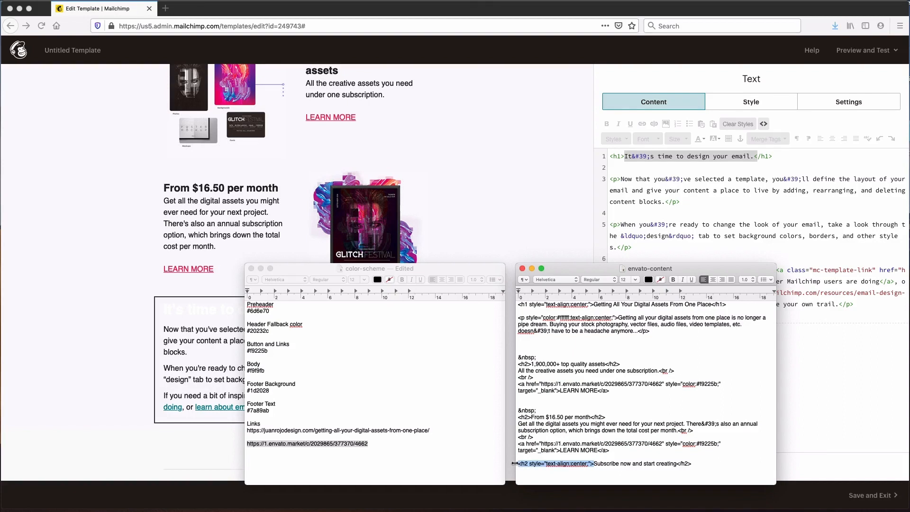
pyautogui.click(621, 156)
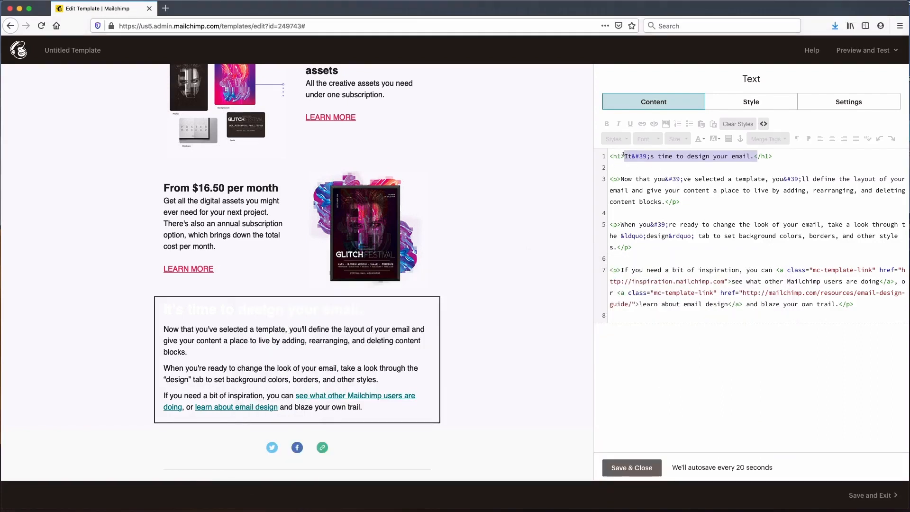
pyautogui.moveTo(624, 156); pyautogui.dragTo(610, 156)
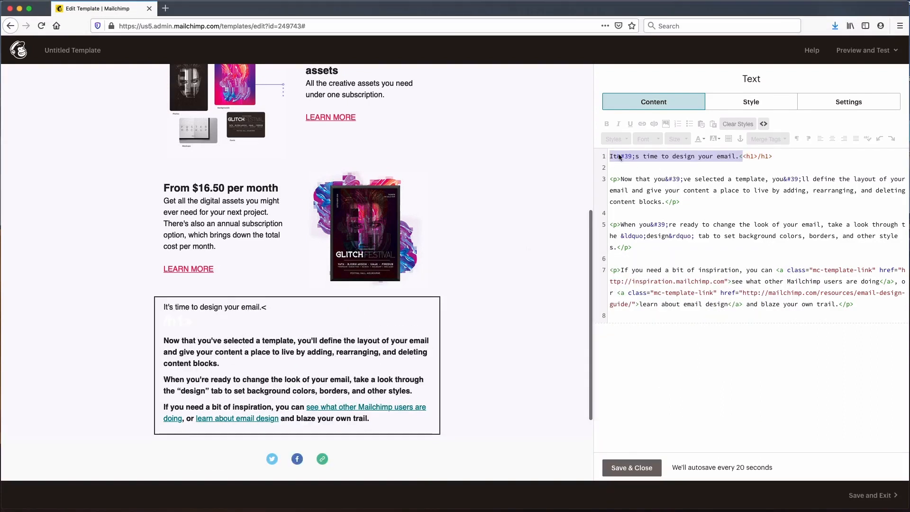
pyautogui.write('<h1 style="text-align:center;">')
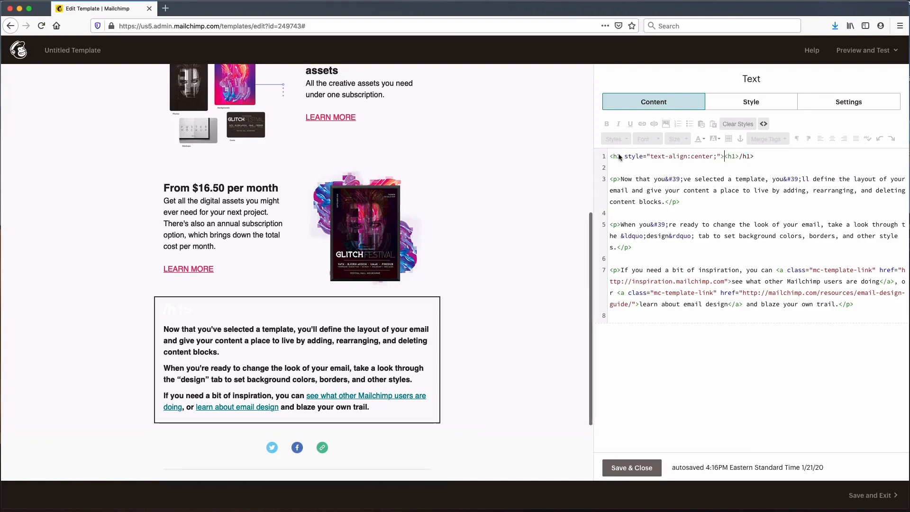
# Change the leftover h1 tag on line 1 to h2 and insert "Subscribe now and start creating" from the envato-content document between the tags
pyautogui.moveTo(755, 156); pyautogui.dragTo(739, 155)
pyautogui.press('BackSpace')
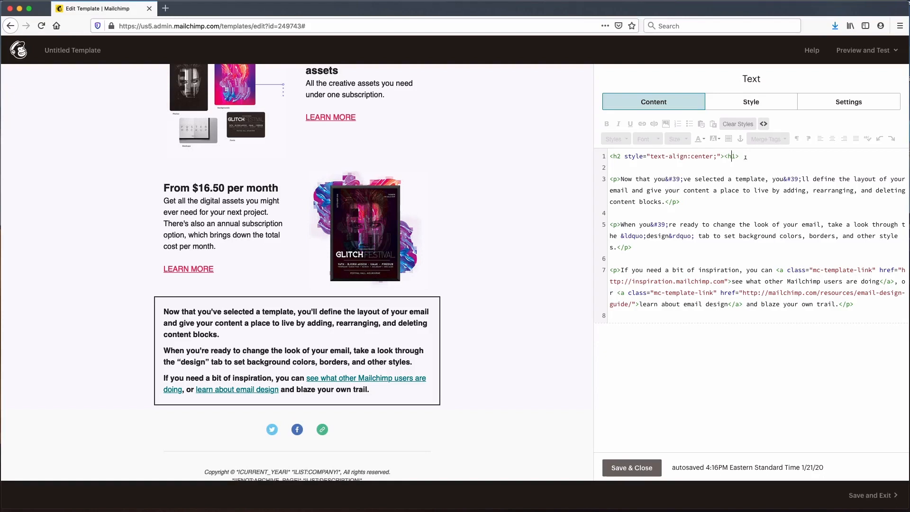
pyautogui.press('BackSpace')
pyautogui.write('2')
pyautogui.press('super+Tab')
pyautogui.moveTo(593, 463); pyautogui.dragTo(668, 461)
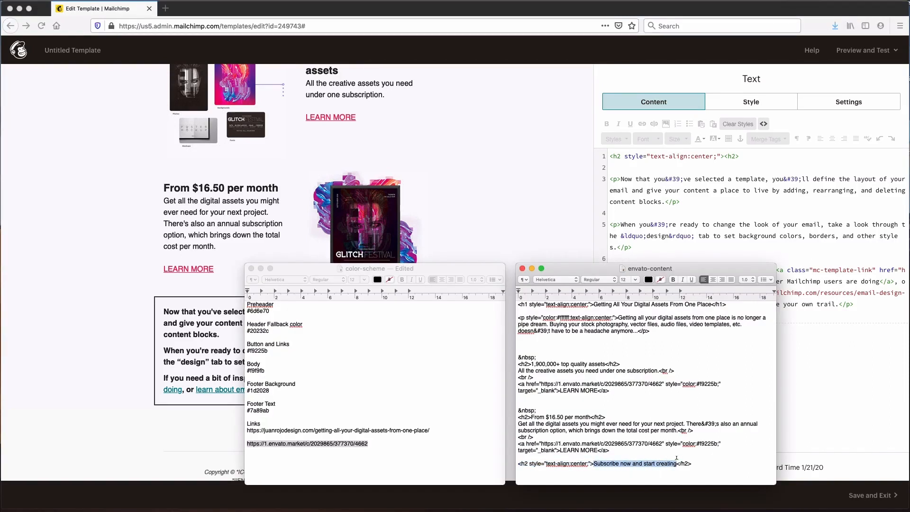
pyautogui.click(709, 177)
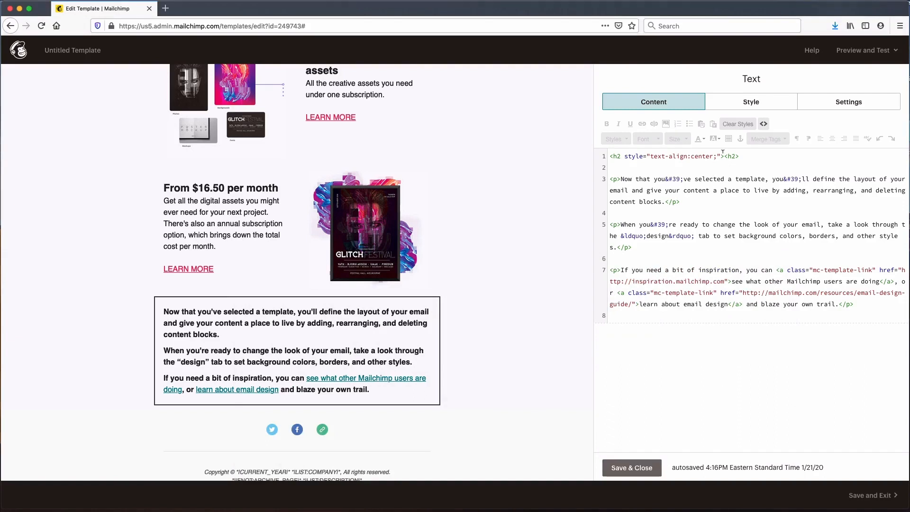
pyautogui.write('Subscribe now and start creating')
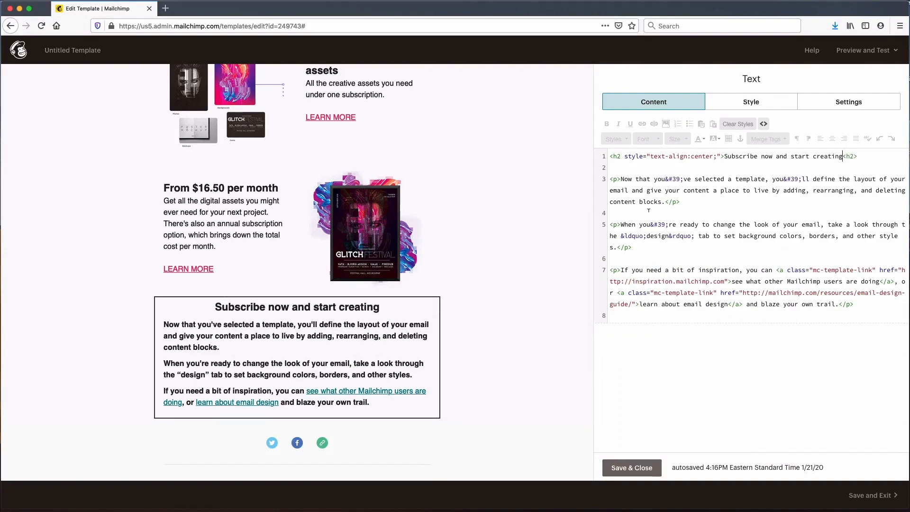
# Delete the default paragraphs and the empty second h2 from the source, and save the text block
pyautogui.moveTo(853, 303); pyautogui.dragTo(607, 167)
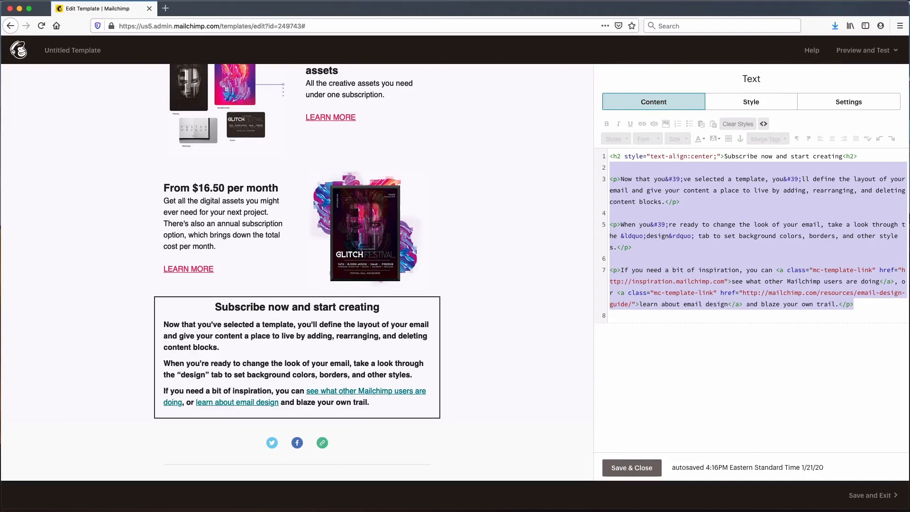
pyautogui.press('BackSpace')
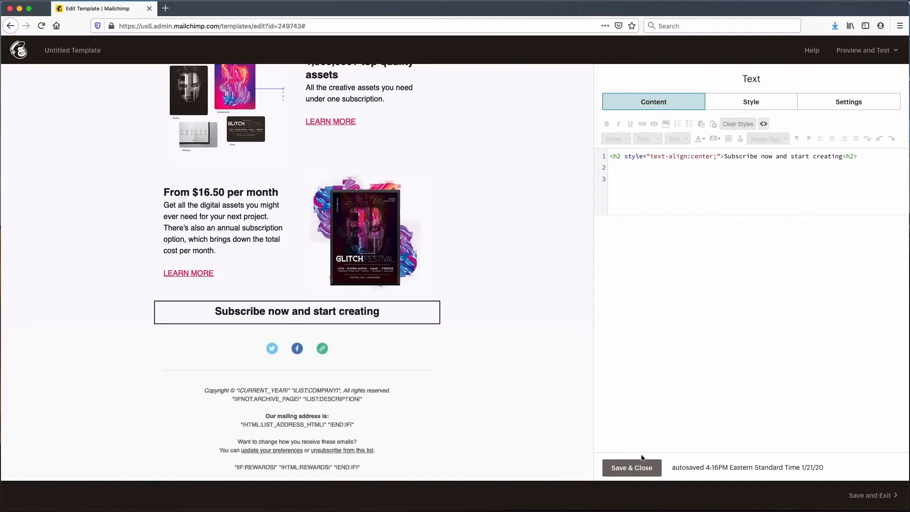
pyautogui.click(764, 124)
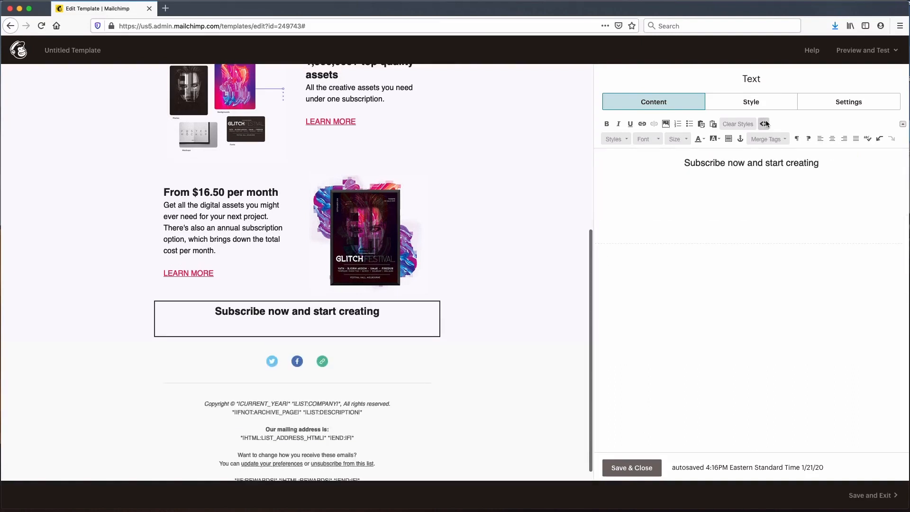
pyautogui.click(764, 124)
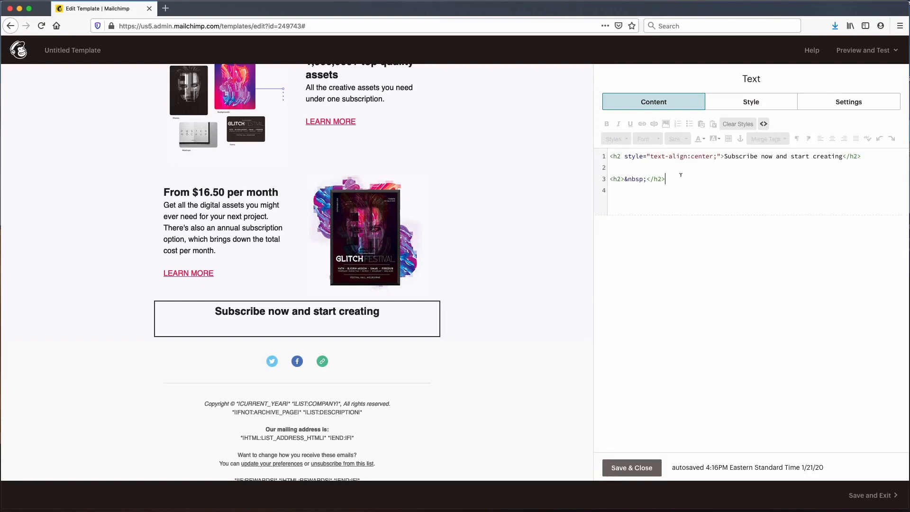
pyautogui.moveTo(681, 174); pyautogui.dragTo(611, 165)
pyautogui.press('BackSpace')
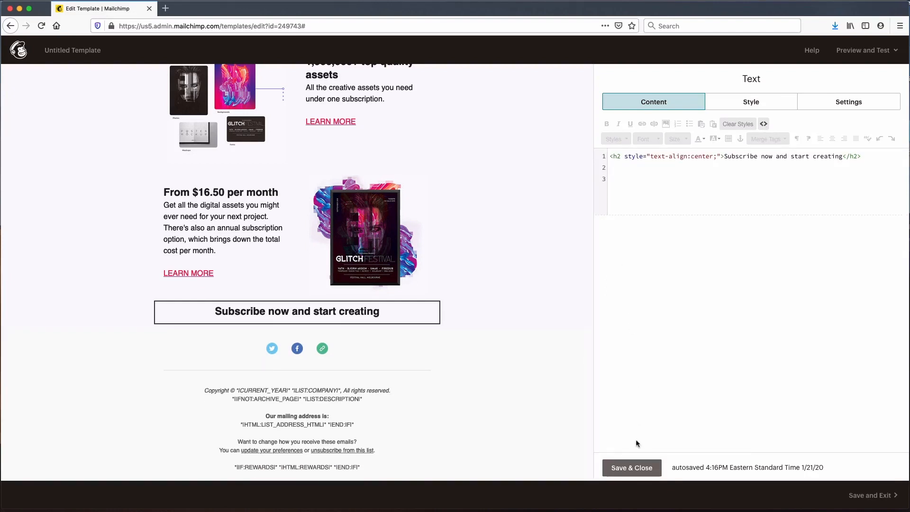
pyautogui.click(640, 467)
# Add an image block below the subscribe heading and fill it with envato-elements-content-3-600x301.jpg from Content Studio
pyautogui.moveTo(822, 130); pyautogui.dragTo(388, 339)
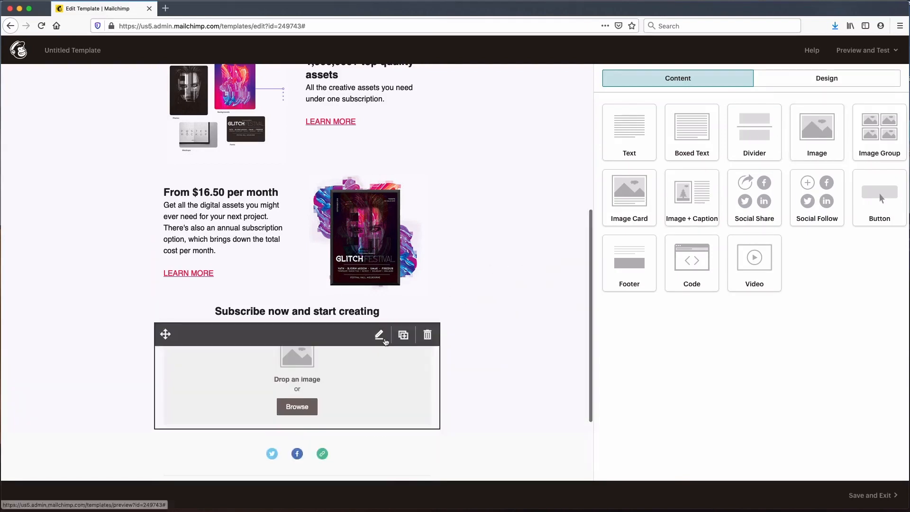
pyautogui.click(662, 143)
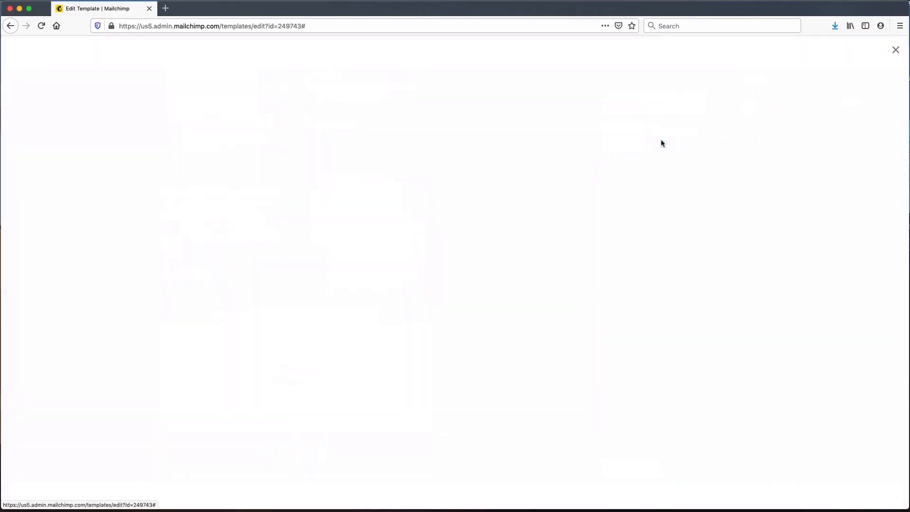
pyautogui.click(276, 228)
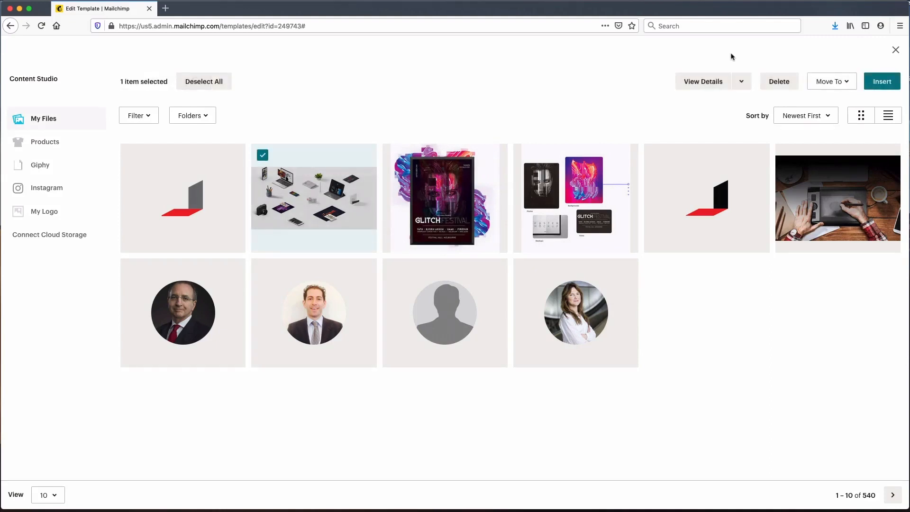
pyautogui.click(871, 80)
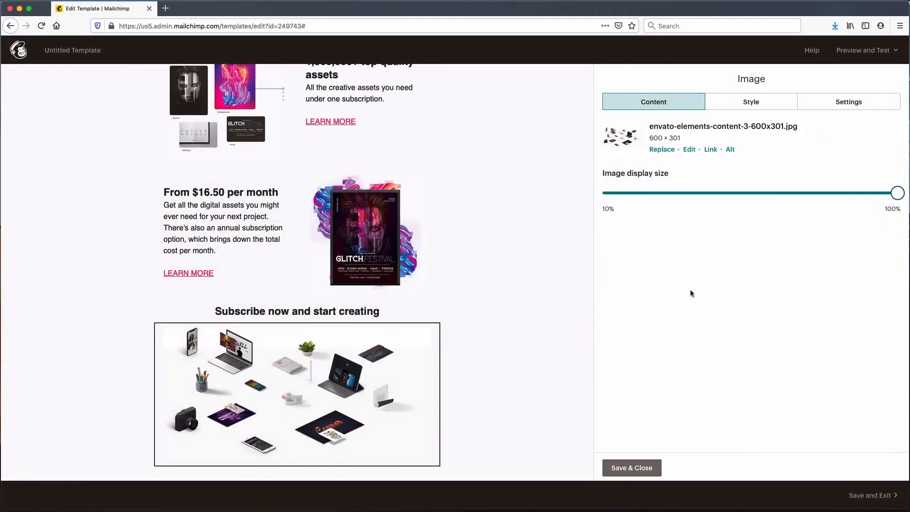
# Link the image to the 1.envato.market address from the color-scheme document and save the image block
pyautogui.click(711, 149)
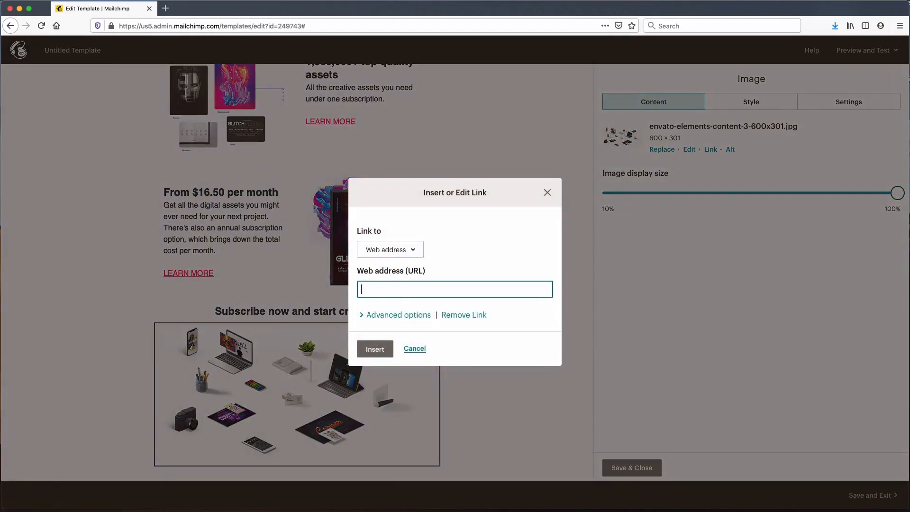
pyautogui.press('super+Tab')
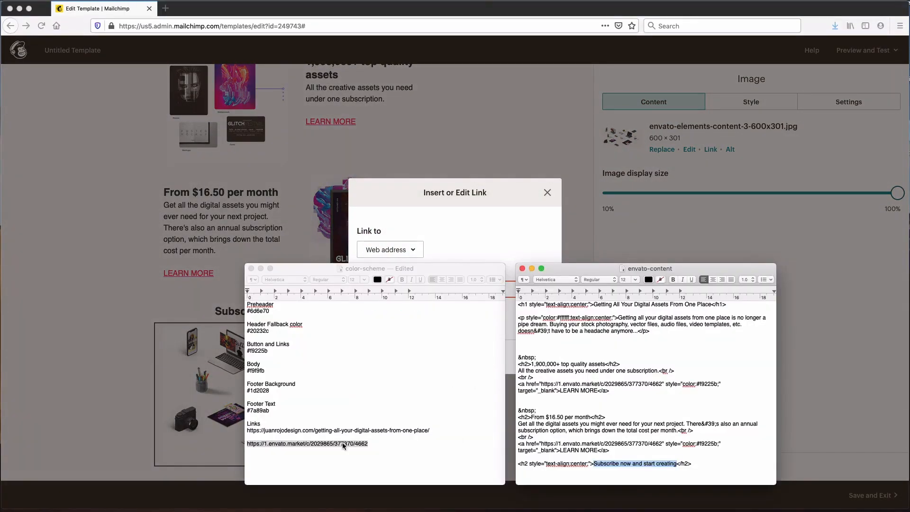
pyautogui.click(349, 444)
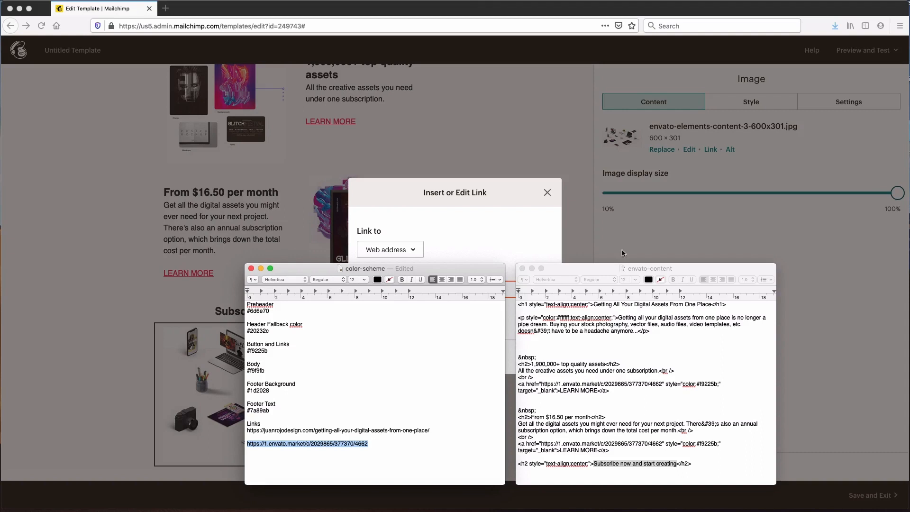
pyautogui.press('super+Tab')
pyautogui.press('super+a')
pyautogui.press('super+v')
pyautogui.click(375, 357)
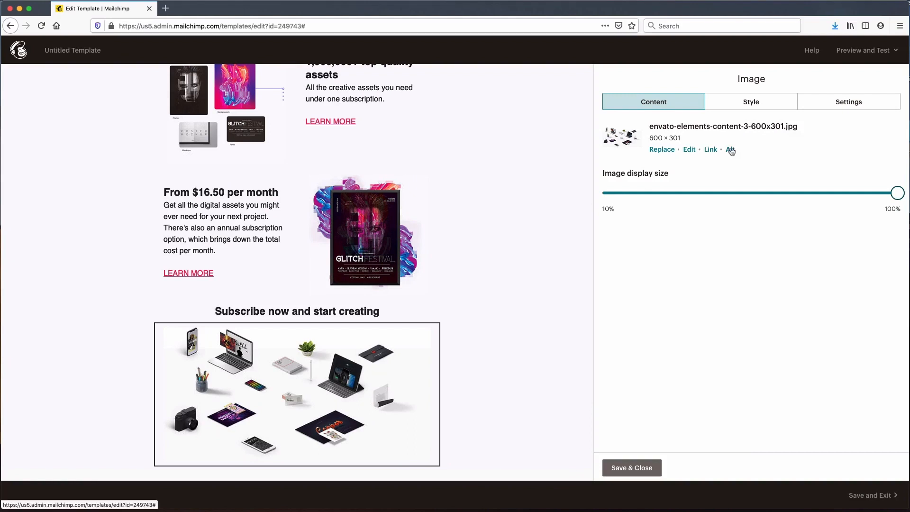
pyautogui.click(640, 466)
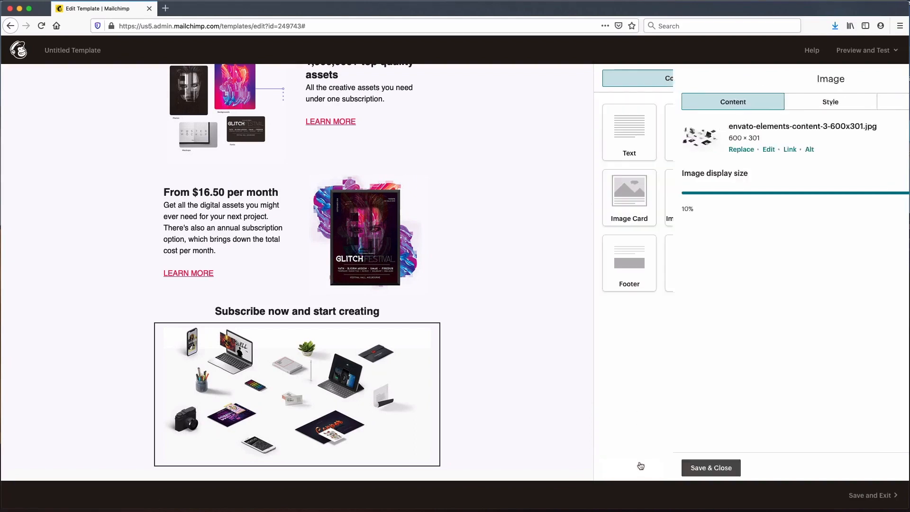
# Add a button block below the image and set its background to #f9225b, the Button and Links color from the color-scheme document
pyautogui.scroll(-3, 501, 376)
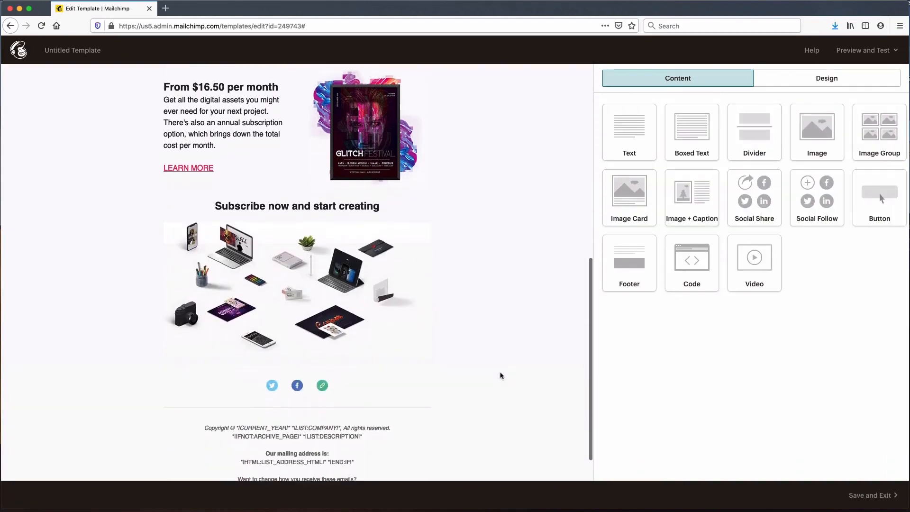
pyautogui.moveTo(877, 192); pyautogui.dragTo(340, 366)
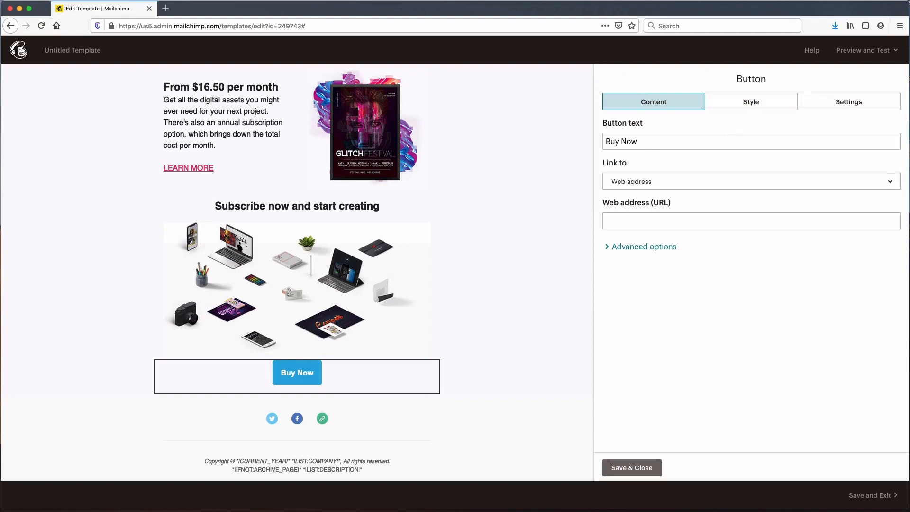
pyautogui.press('super+Tab')
pyautogui.moveTo(271, 350); pyautogui.dragTo(246, 349)
pyautogui.press('super+c')
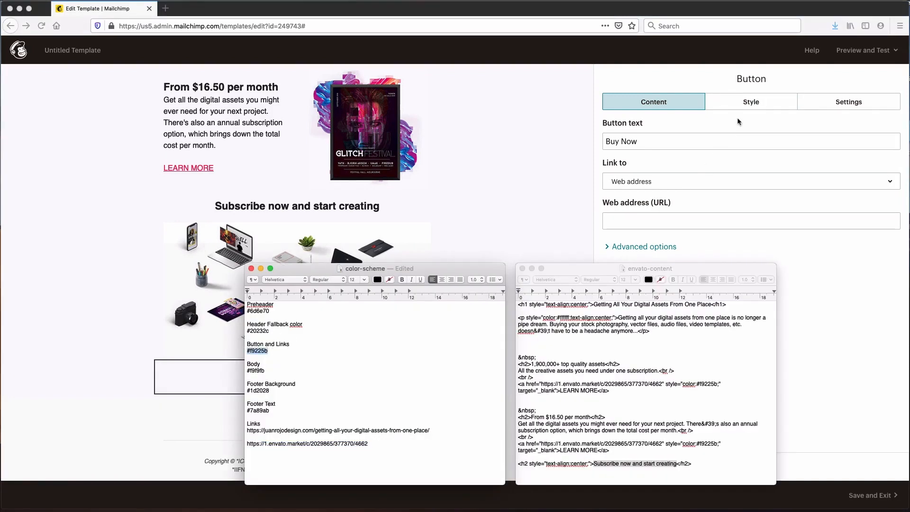
pyautogui.press('super+Tab')
pyautogui.click(745, 105)
pyautogui.click(637, 284)
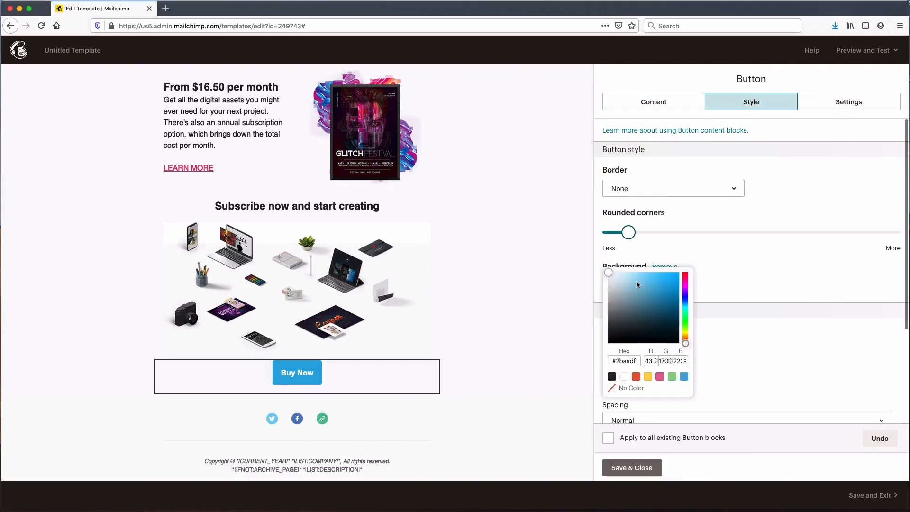
pyautogui.click(628, 353)
pyautogui.press('super+a')
pyautogui.press('super+v')
pyautogui.press('Return')
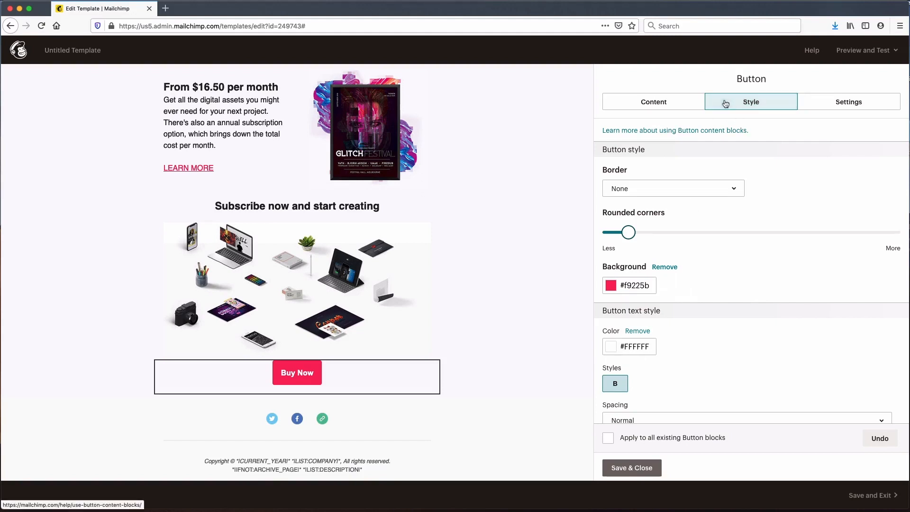
# Change the button's text to "I want unlimited downloads"
pyautogui.click(644, 102)
pyautogui.moveTo(647, 141); pyautogui.dragTo(549, 141)
pyautogui.write('I w')
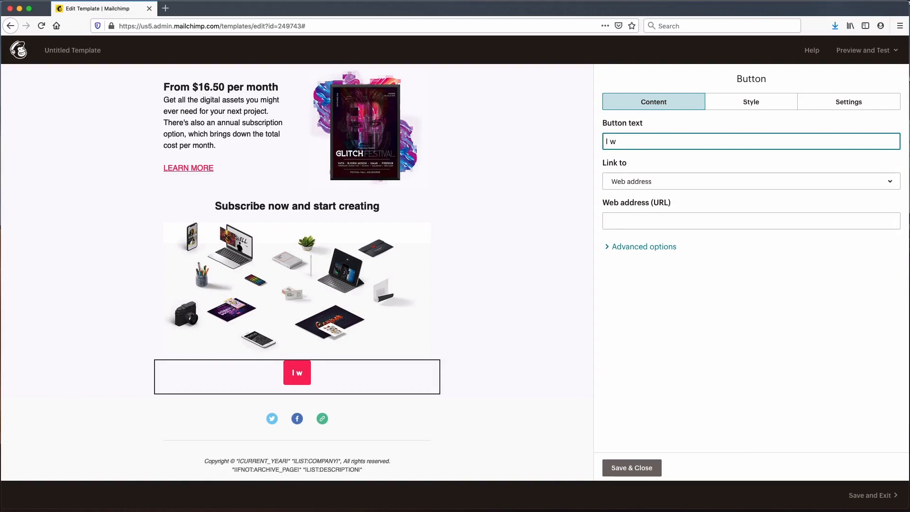
pyautogui.write('ant unli')
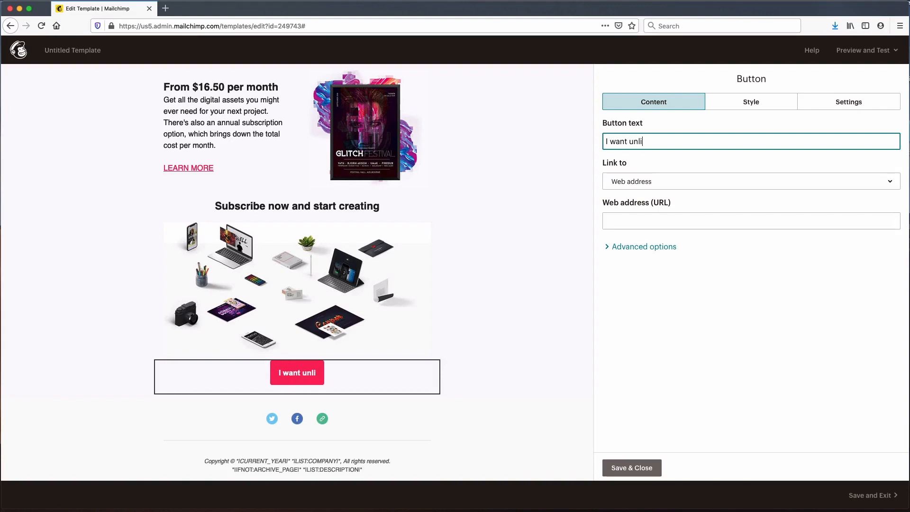
pyautogui.write('mited downloads')
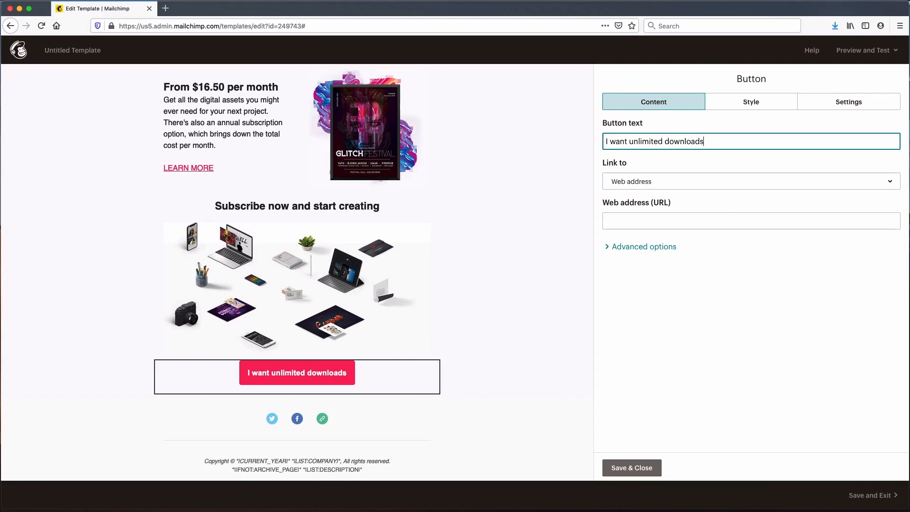
# Link the button to the 1.envato.market address from the color-scheme document and save the button block
pyautogui.press('super+Tab')
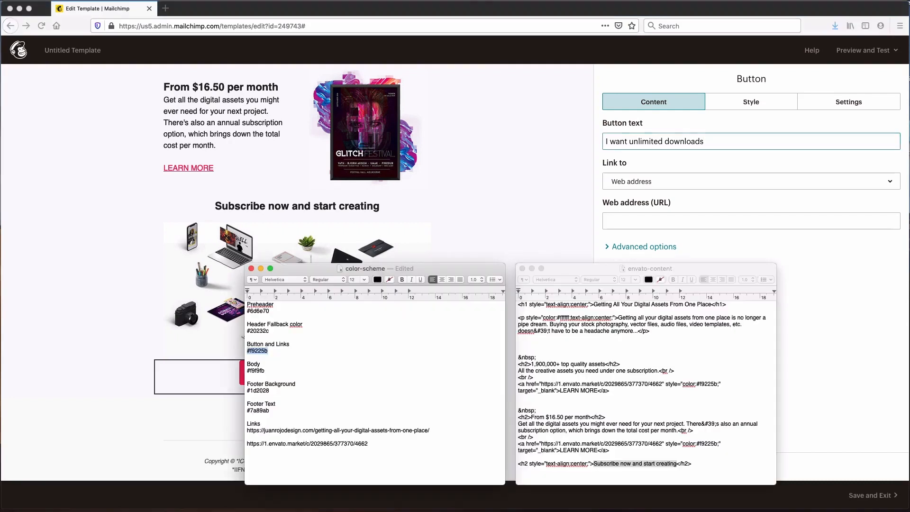
pyautogui.click(366, 441)
pyautogui.moveTo(367, 441); pyautogui.dragTo(237, 437)
pyautogui.press('super+c')
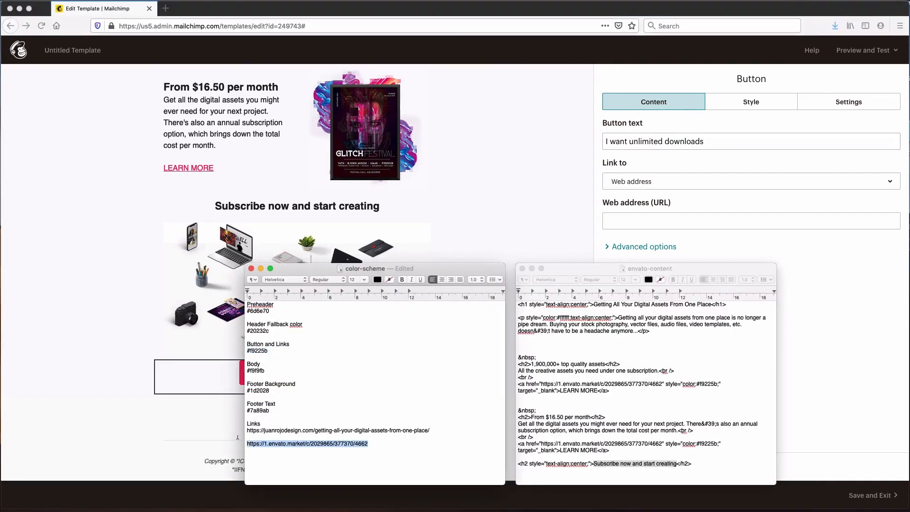
pyautogui.press('super+Tab')
pyautogui.click(641, 222)
pyautogui.press('super+v')
pyautogui.click(695, 320)
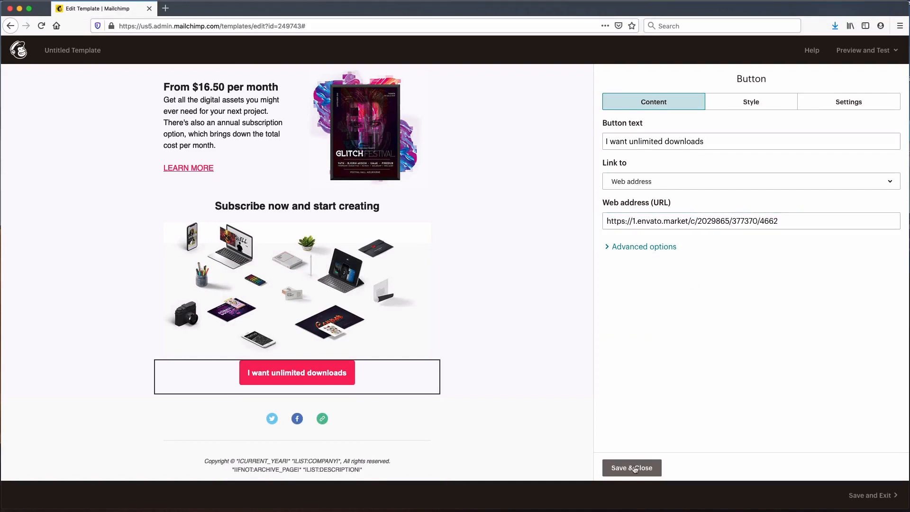
pyautogui.click(635, 469)
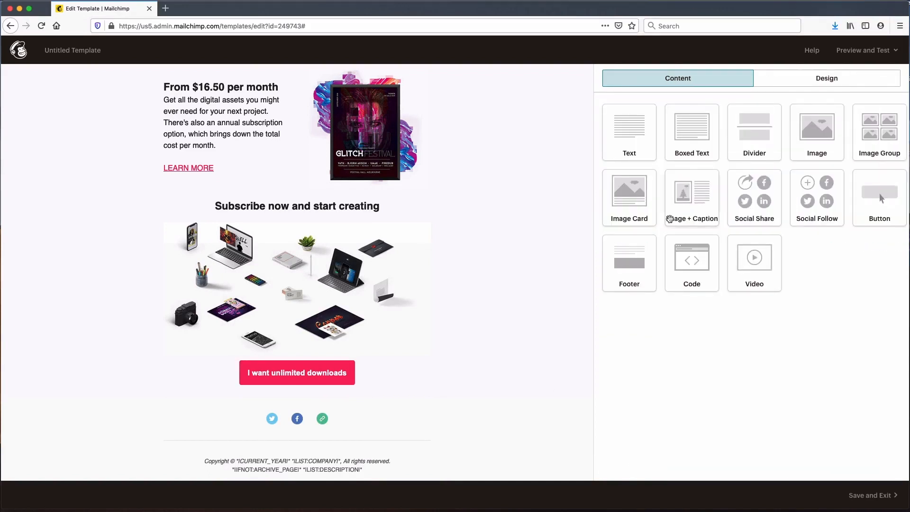
# Add a divider block below the button with 10 px top and bottom padding and no top border, and save it
pyautogui.moveTo(754, 132); pyautogui.dragTo(360, 407)
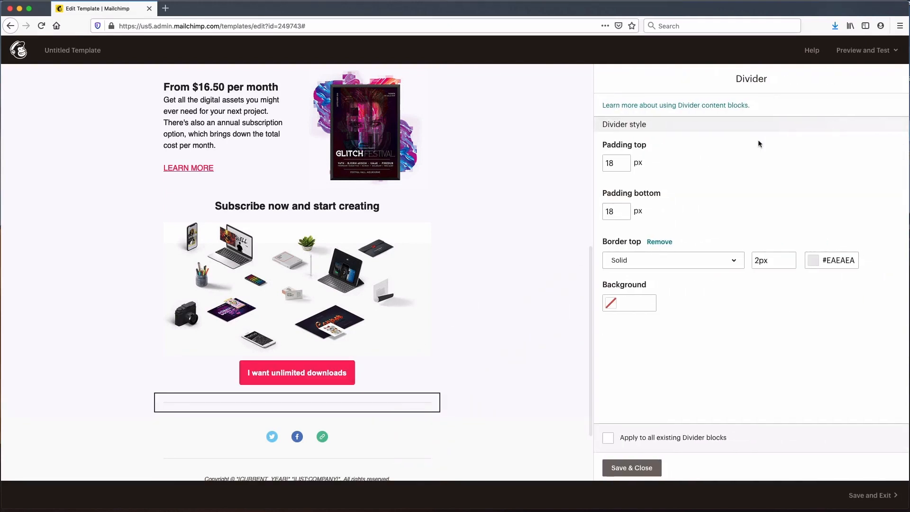
pyautogui.write('10')
pyautogui.press('Tab')
pyautogui.write('10')
pyautogui.click(658, 261)
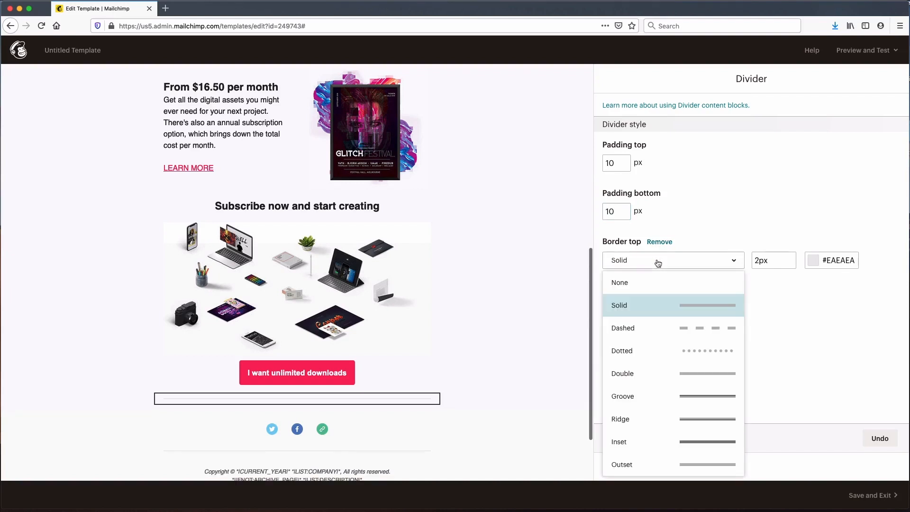
pyautogui.click(645, 278)
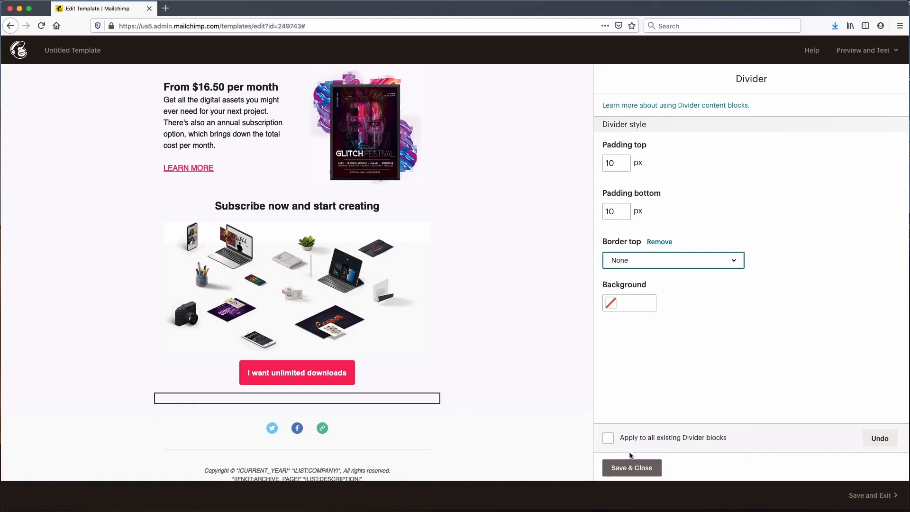
pyautogui.click(632, 468)
# Preview the template in its desktop and mobile layouts, checking the mobile version through to the subscribe section, and exit the preview
pyautogui.scroll(-3, 500, 378)
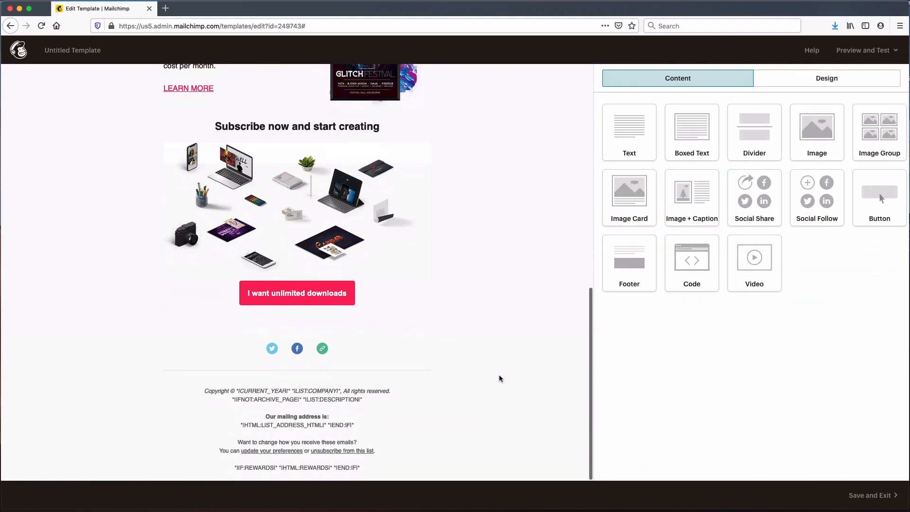
pyautogui.scroll(15, 500, 378)
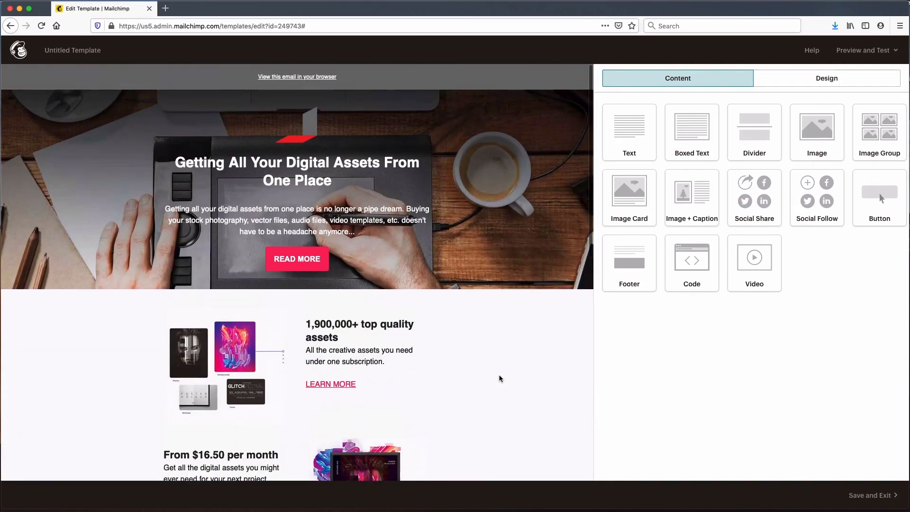
pyautogui.click(863, 50)
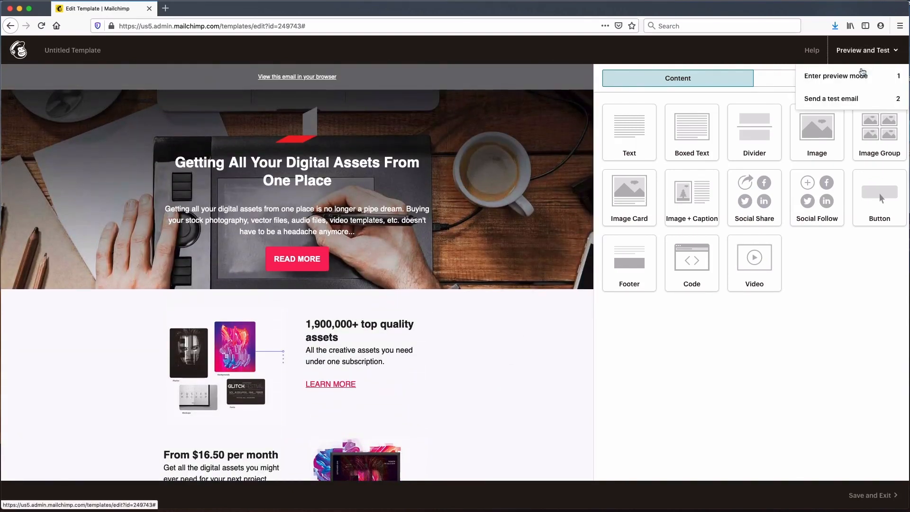
pyautogui.click(848, 80)
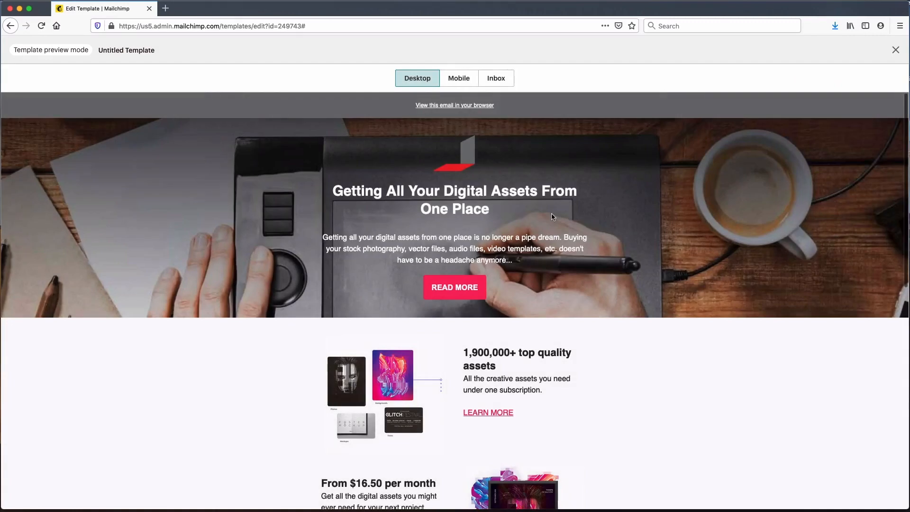
pyautogui.click(462, 80)
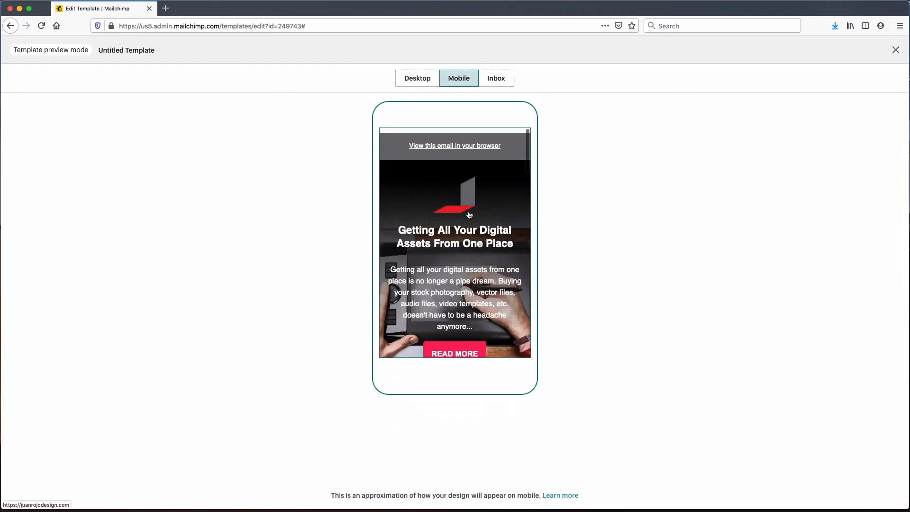
pyautogui.scroll(-5, 462, 204)
pyautogui.scroll(-10, 469, 215)
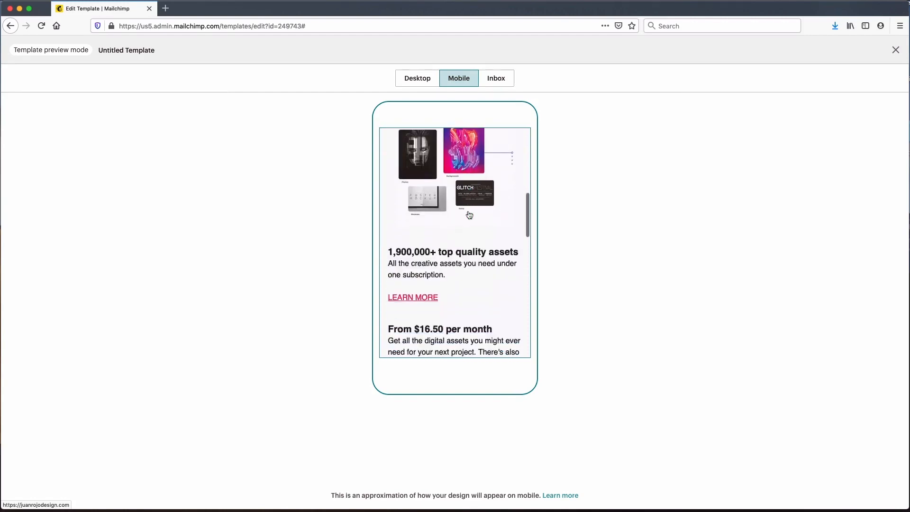
pyautogui.scroll(-6, 470, 215)
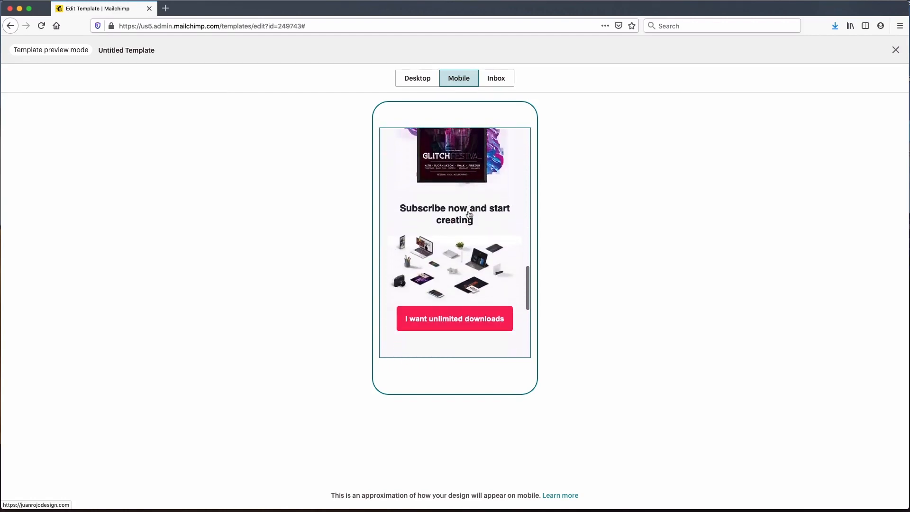
pyautogui.scroll(5, 470, 215)
pyautogui.scroll(15, 469, 215)
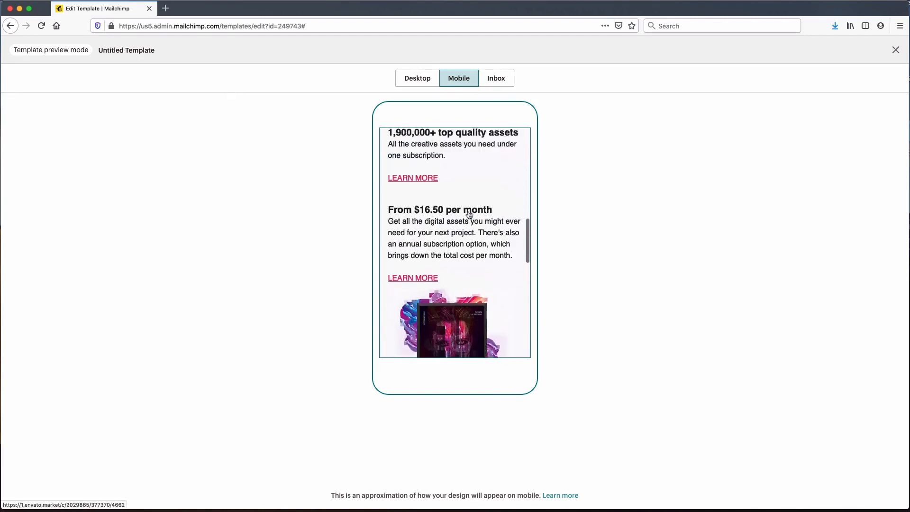
pyautogui.click(413, 80)
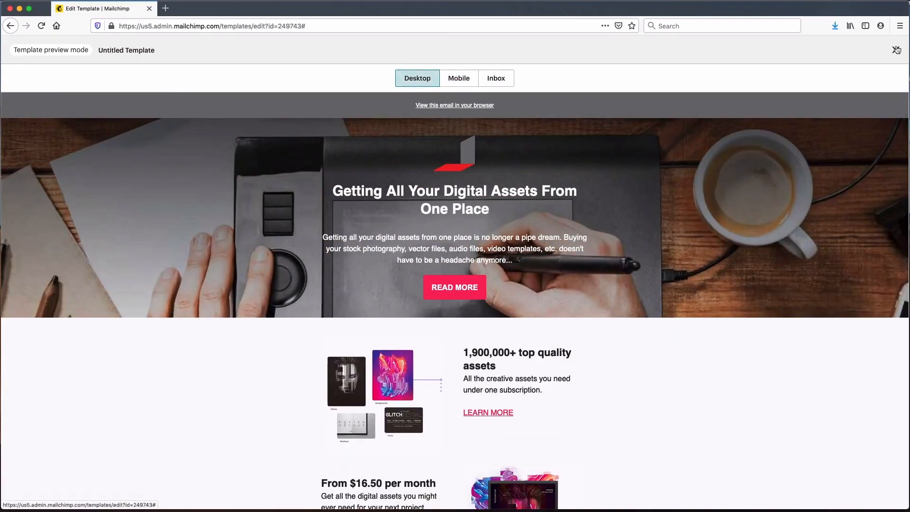
pyautogui.click(896, 50)
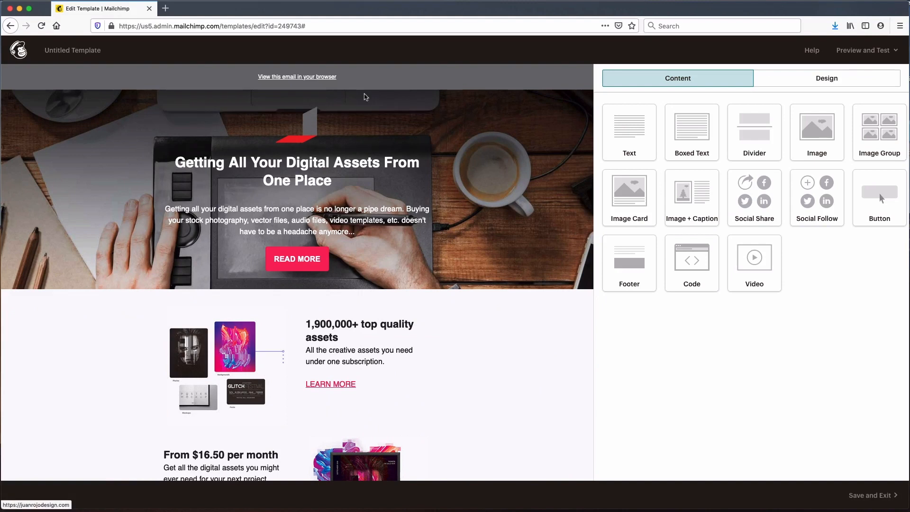
# Hide the preheader on mobile in the template's mobile styles and save the change
pyautogui.click(808, 86)
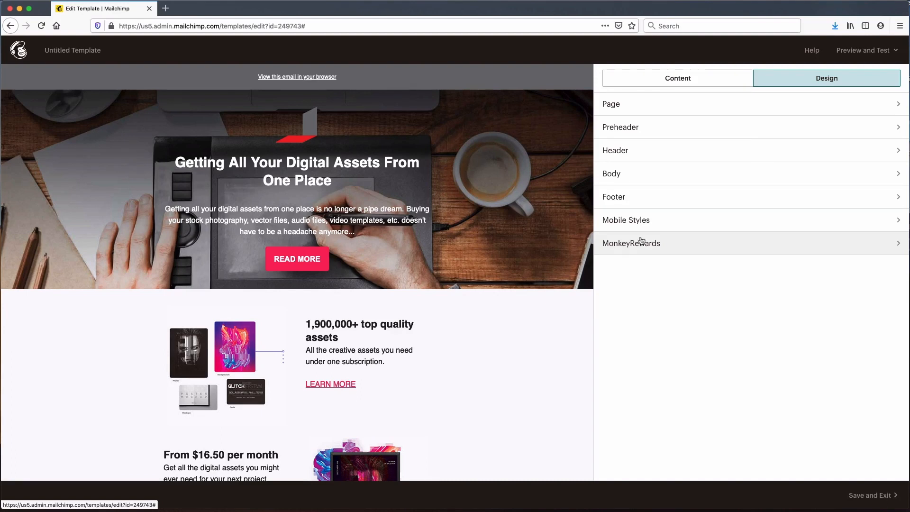
pyautogui.click(642, 220)
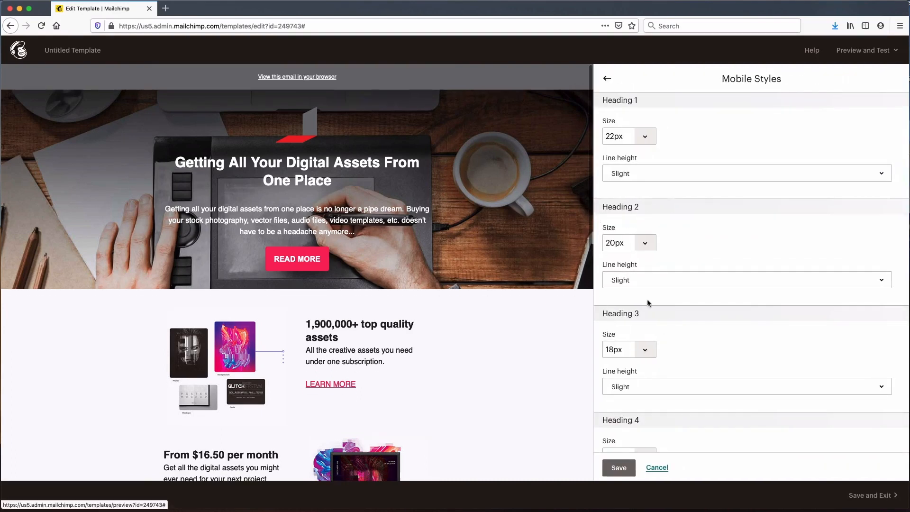
pyautogui.scroll(-5, 638, 428)
pyautogui.scroll(-10, 638, 428)
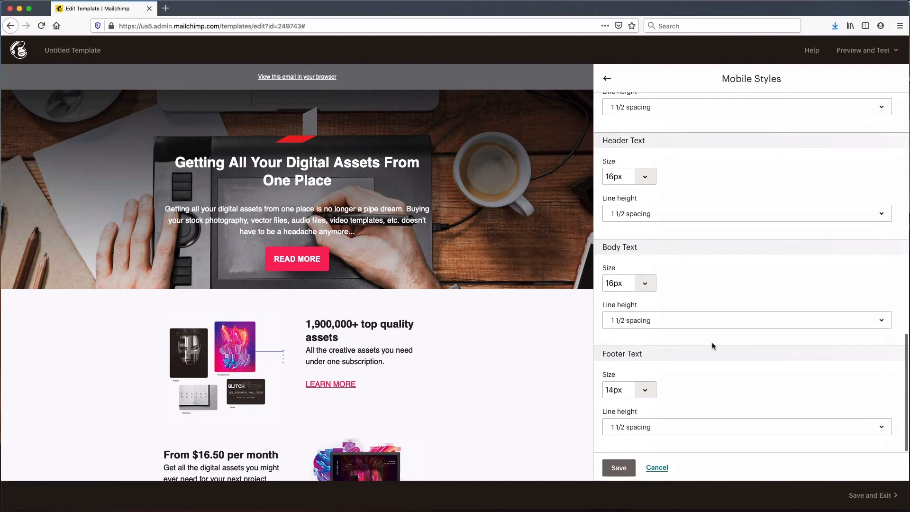
pyautogui.scroll(5, 719, 274)
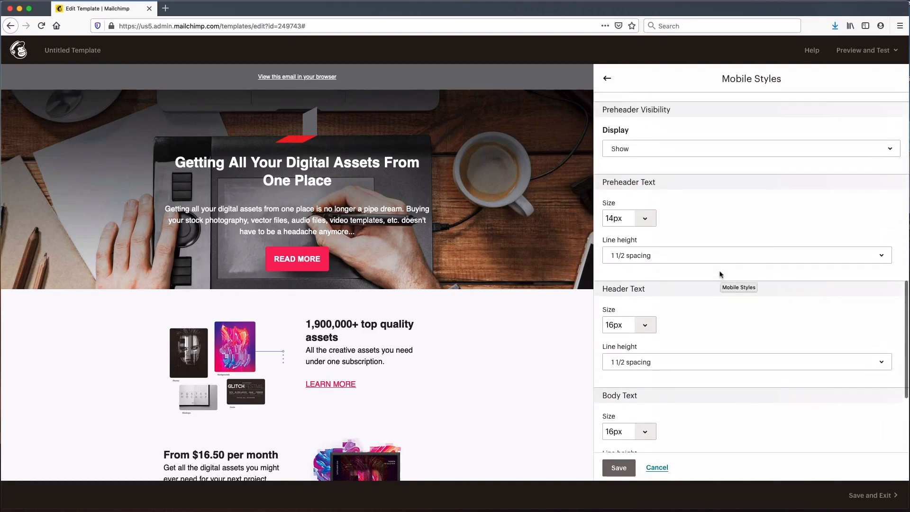
pyautogui.scroll(5, 720, 274)
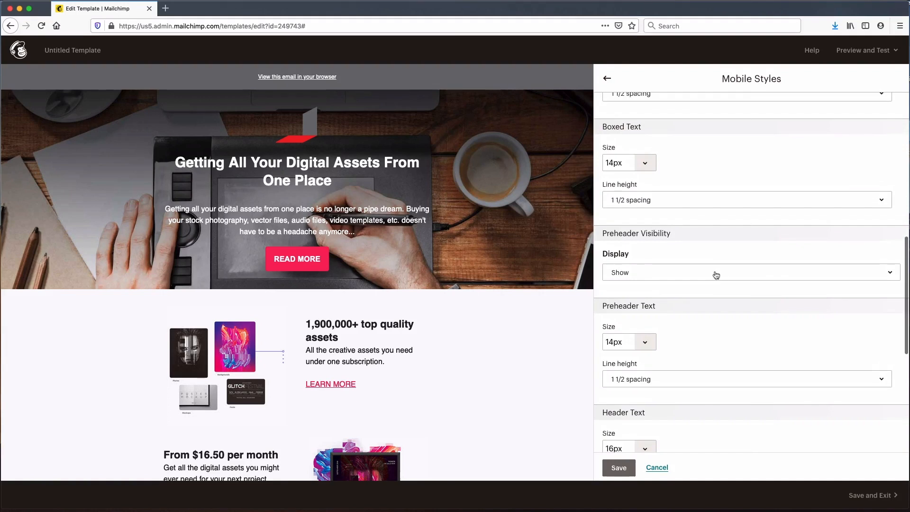
pyautogui.click(607, 82)
pyautogui.click(651, 220)
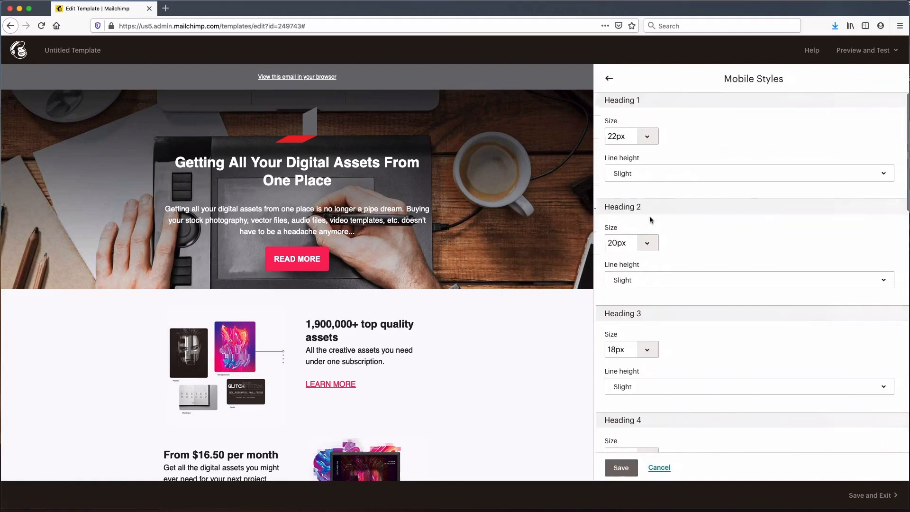
pyautogui.scroll(-8, 654, 256)
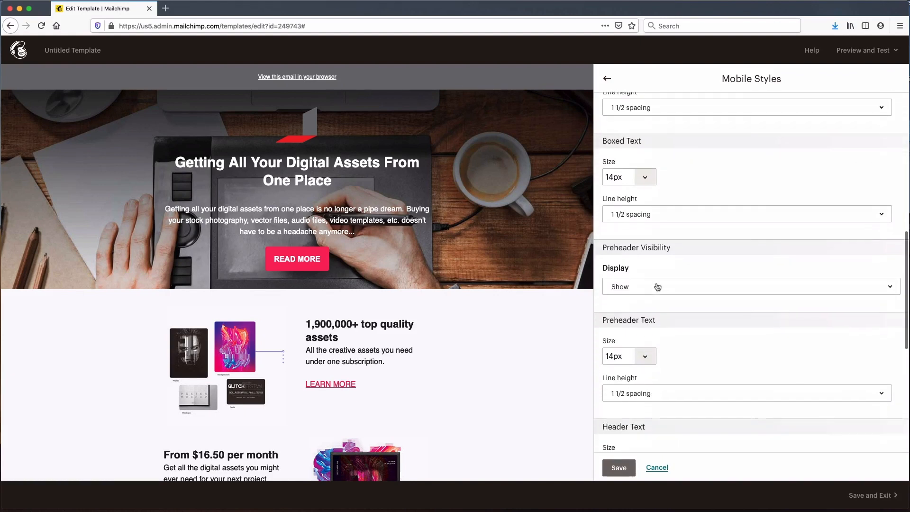
pyautogui.click(657, 286)
pyautogui.click(622, 334)
pyautogui.click(619, 467)
# Preview the template again and check the preheader area and layout on mobile against desktop before returning to the editor
pyautogui.click(880, 51)
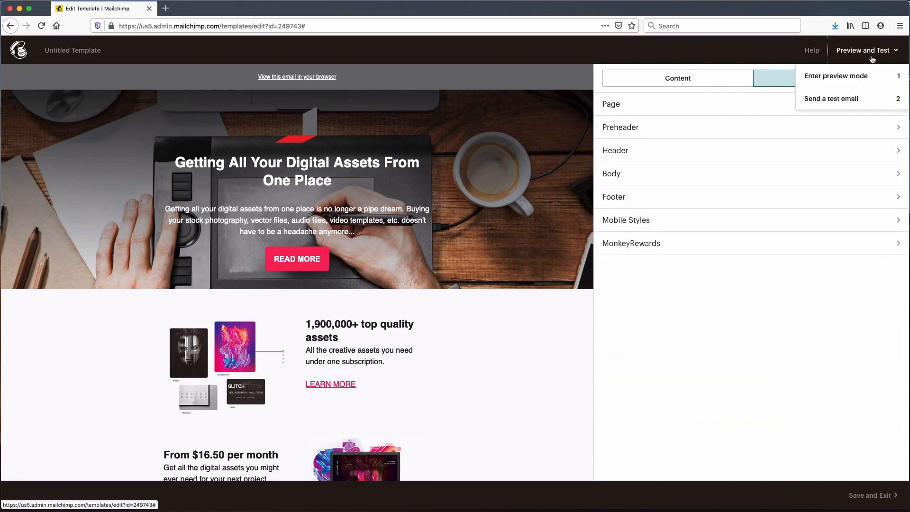
pyautogui.click(846, 77)
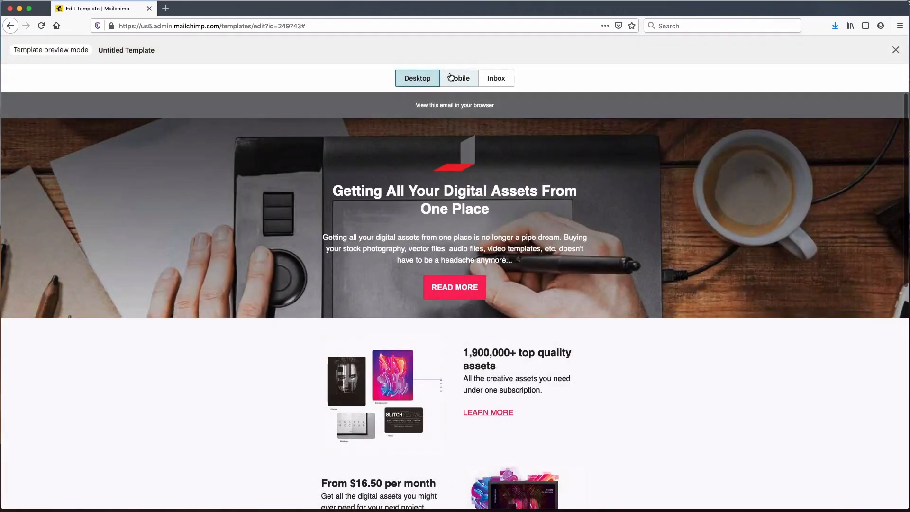
pyautogui.click(451, 77)
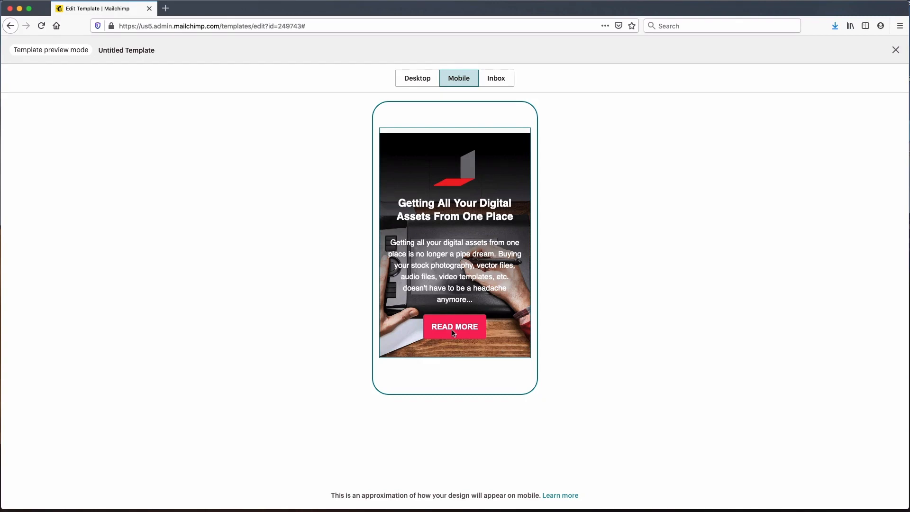
pyautogui.scroll(-15, 452, 331)
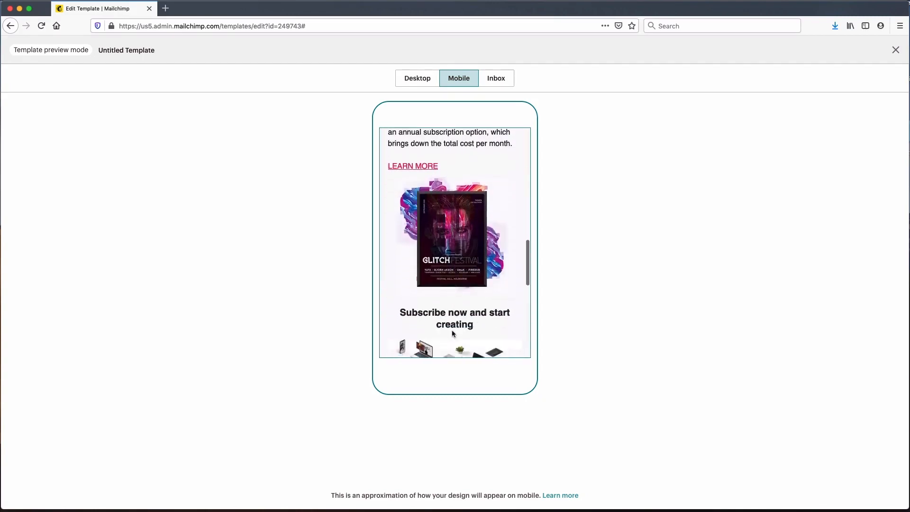
pyautogui.scroll(15, 452, 333)
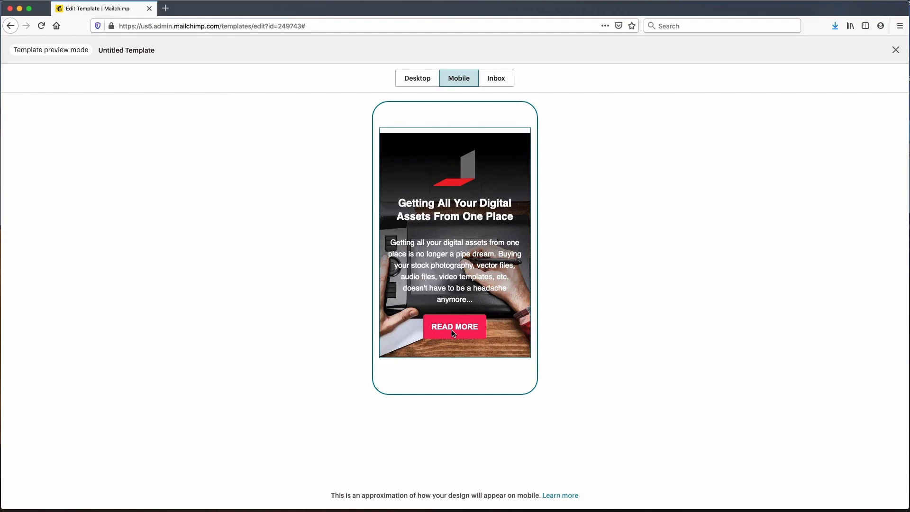
pyautogui.click(419, 79)
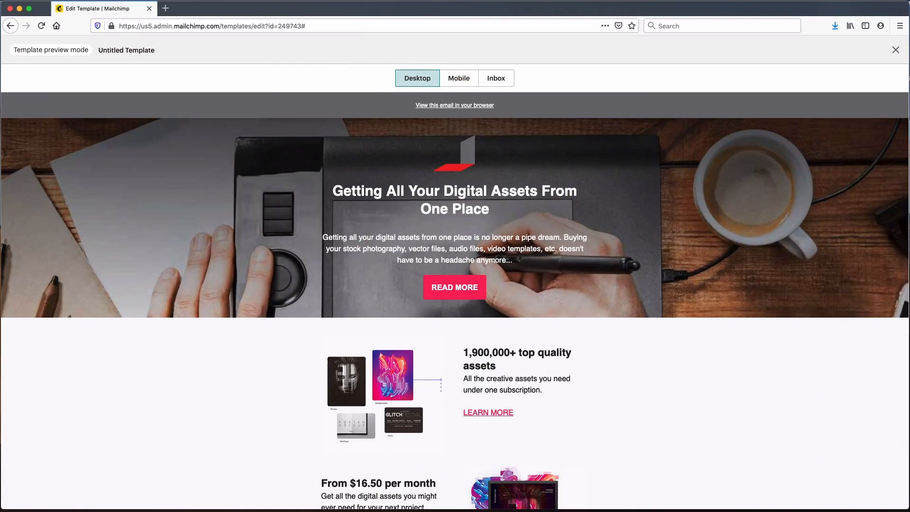
pyautogui.click(896, 51)
# Set the top border of the divider block below the footer's social icons to None and save the block
pyautogui.scroll(-6, 425, 376)
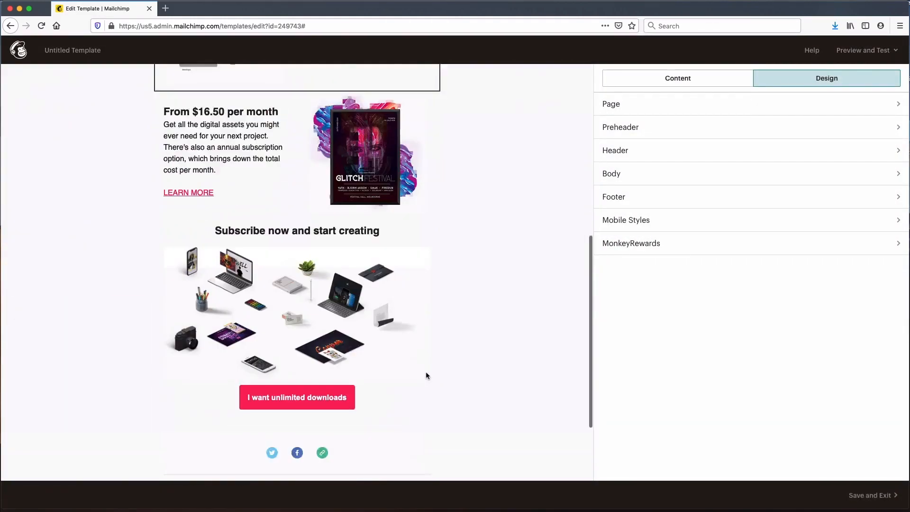
pyautogui.click(427, 374)
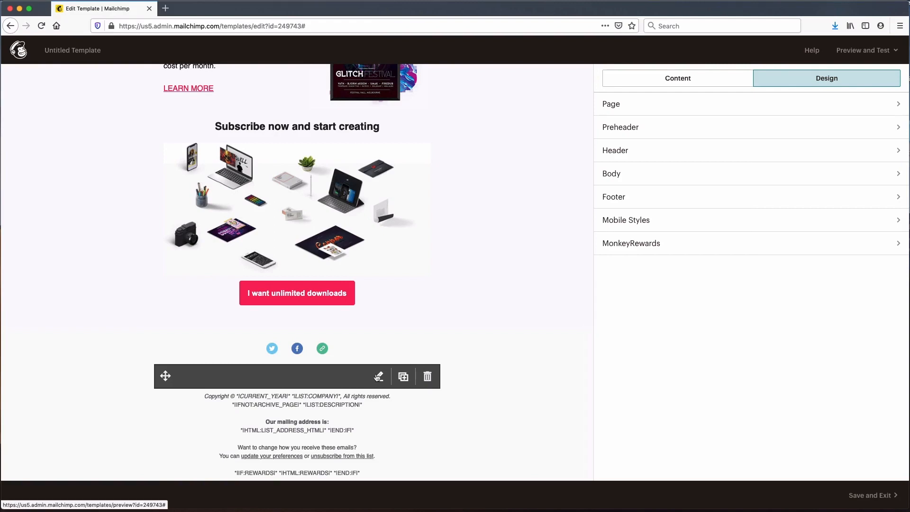
pyautogui.click(378, 377)
pyautogui.click(646, 260)
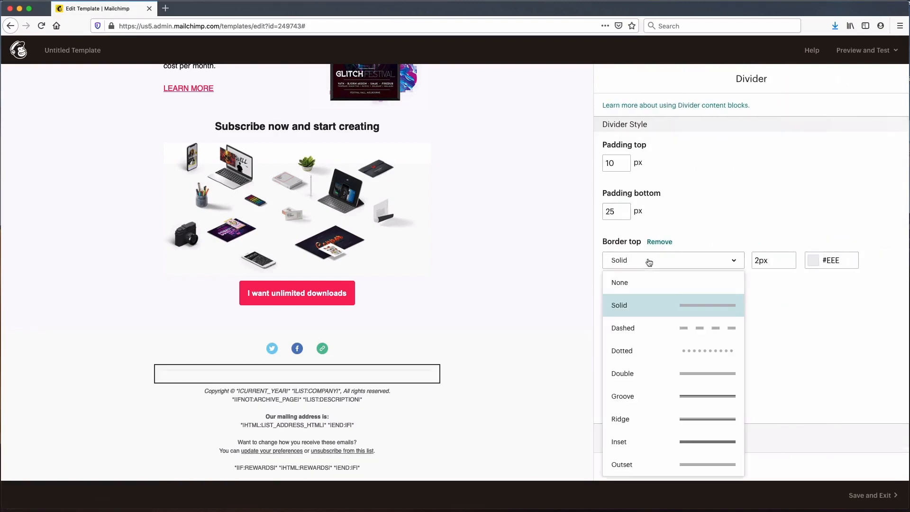
pyautogui.click(631, 283)
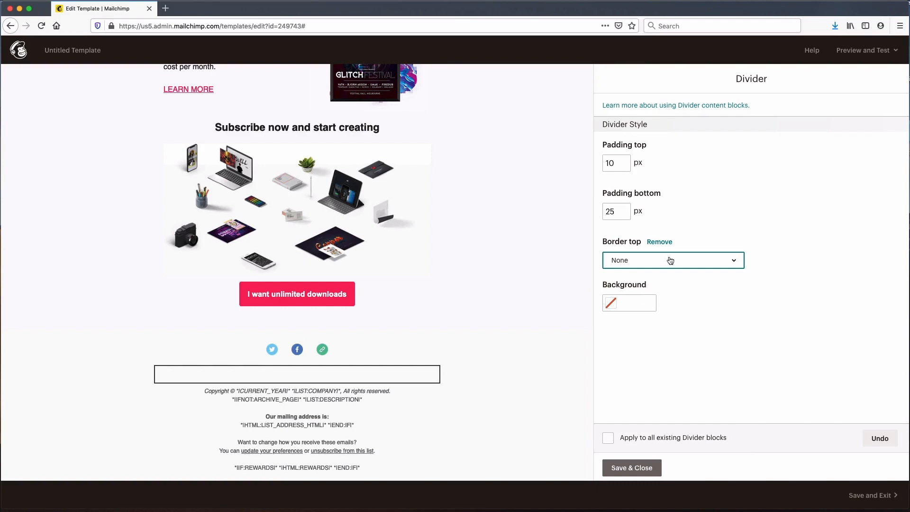
pyautogui.click(624, 468)
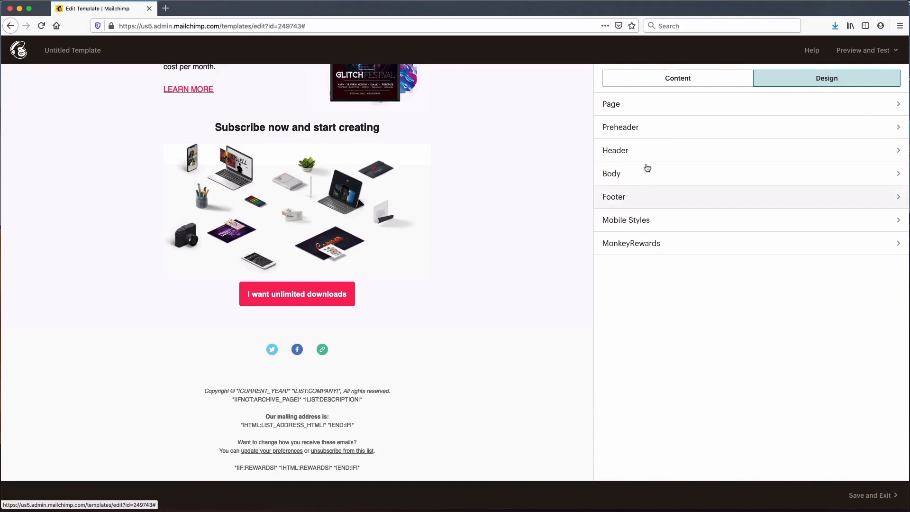
# Set the footer background color to #1d2028, copied from the color-scheme notes
pyautogui.click(624, 196)
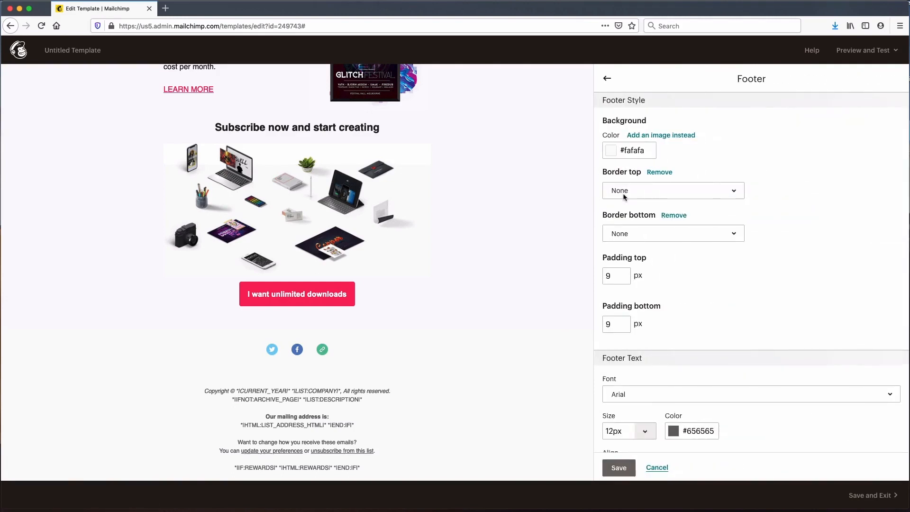
pyautogui.press('super+Tab')
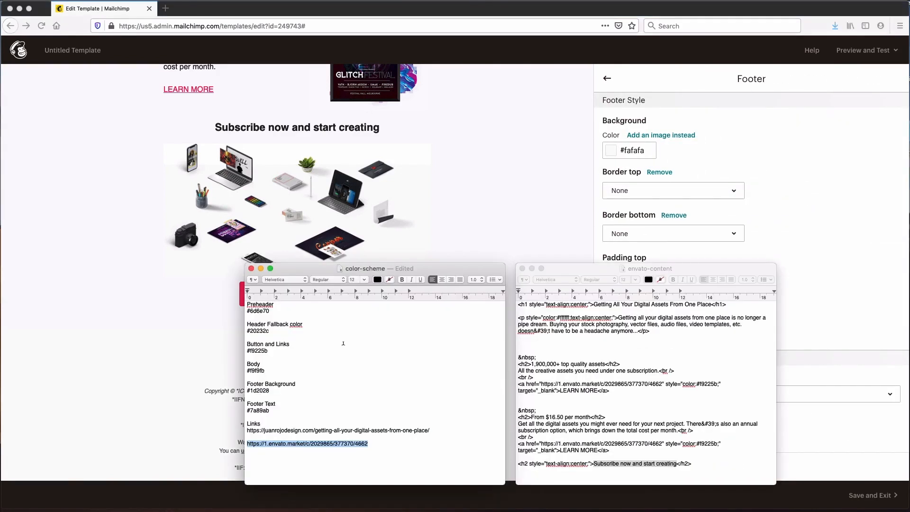
pyautogui.moveTo(271, 389); pyautogui.dragTo(256, 390)
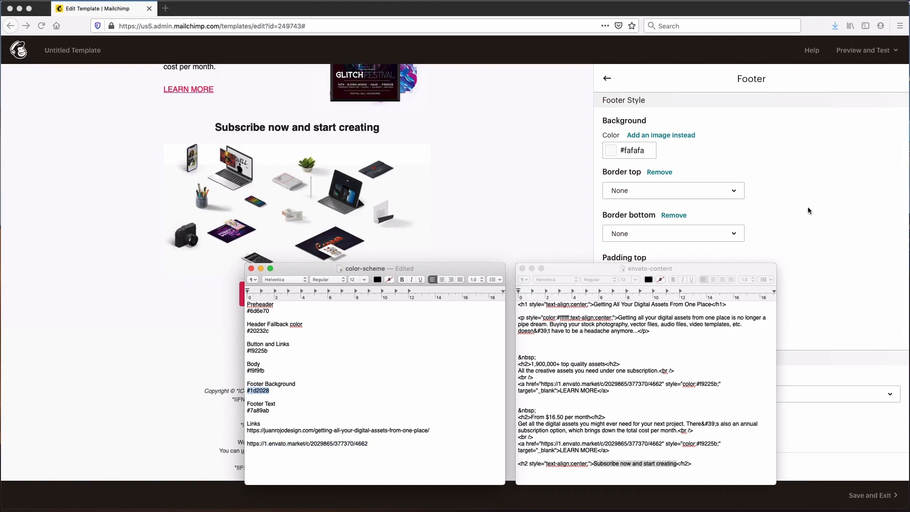
pyautogui.click(809, 211)
pyautogui.click(652, 150)
pyautogui.click(627, 228)
pyautogui.press('super+a')
pyautogui.write('#1d2028')
pyautogui.click(785, 199)
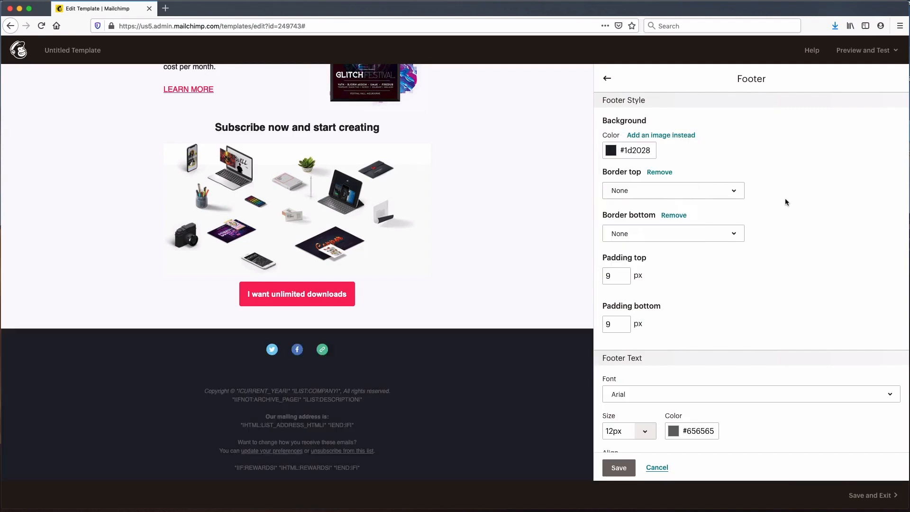
# Set the footer text color to #7a89ab, copied from the color-scheme notes
pyautogui.scroll(-5, 721, 379)
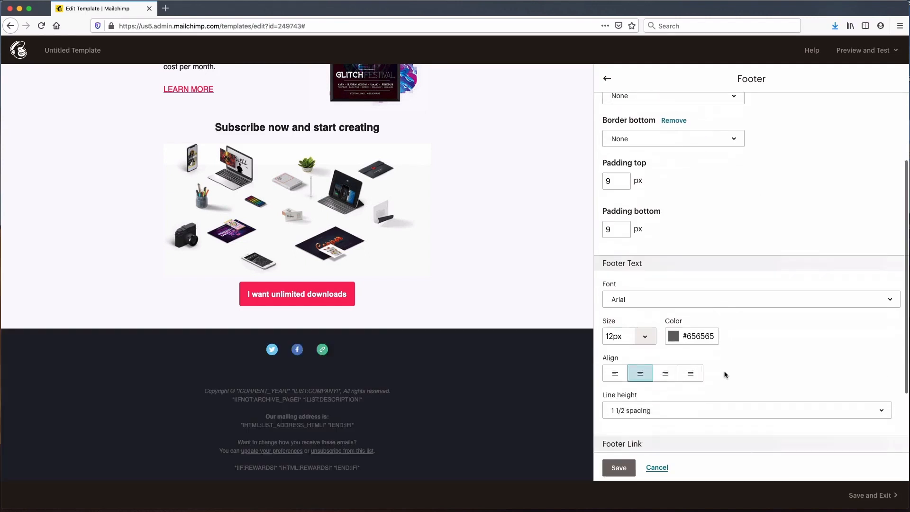
pyautogui.press('super+Tab')
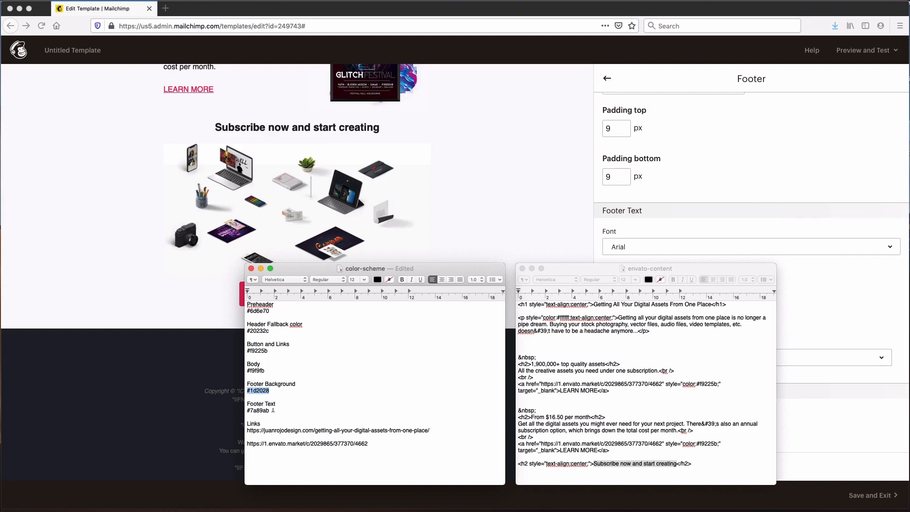
pyautogui.moveTo(273, 409); pyautogui.dragTo(238, 407)
pyautogui.press('super+c')
pyautogui.click(734, 256)
pyautogui.click(639, 421)
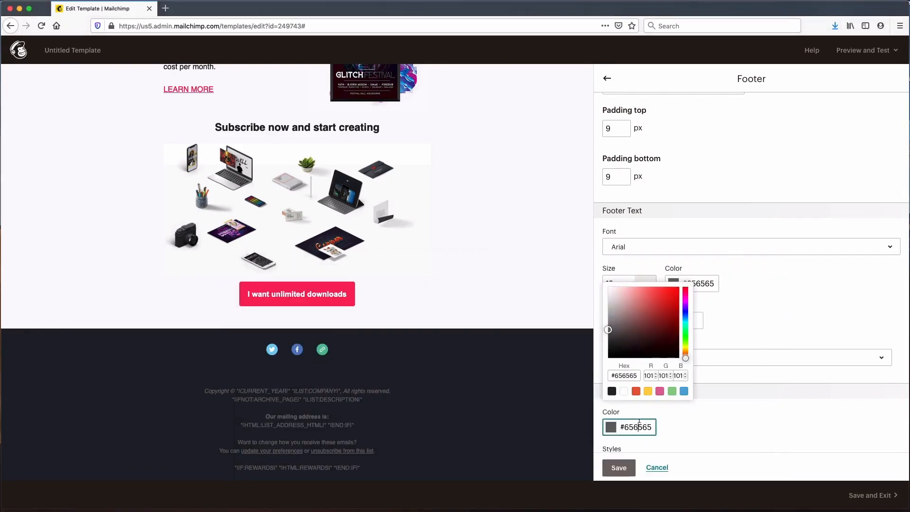
pyautogui.click(684, 421)
pyautogui.scroll(-1, 721, 368)
pyautogui.click(683, 254)
pyautogui.click(686, 332)
pyautogui.press('super+v')
pyautogui.click(796, 305)
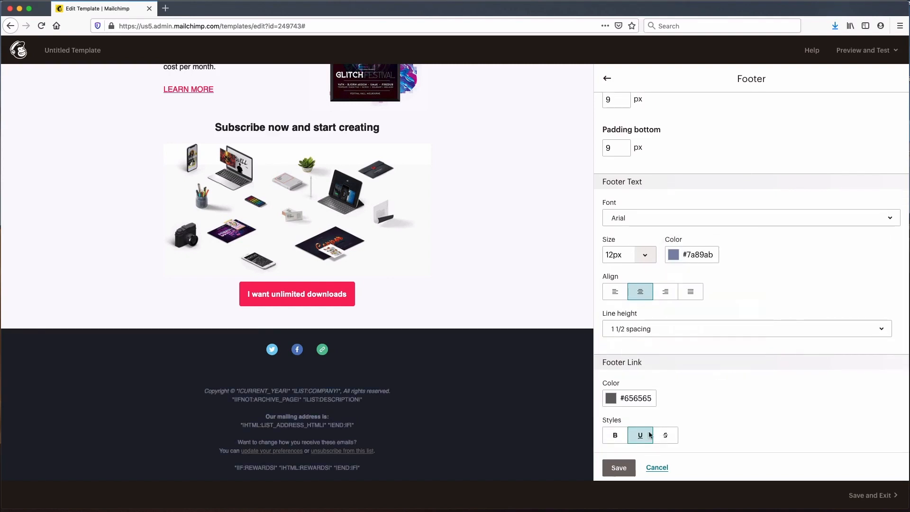
# Set the footer link color to white and save the footer styles
pyautogui.click(640, 397)
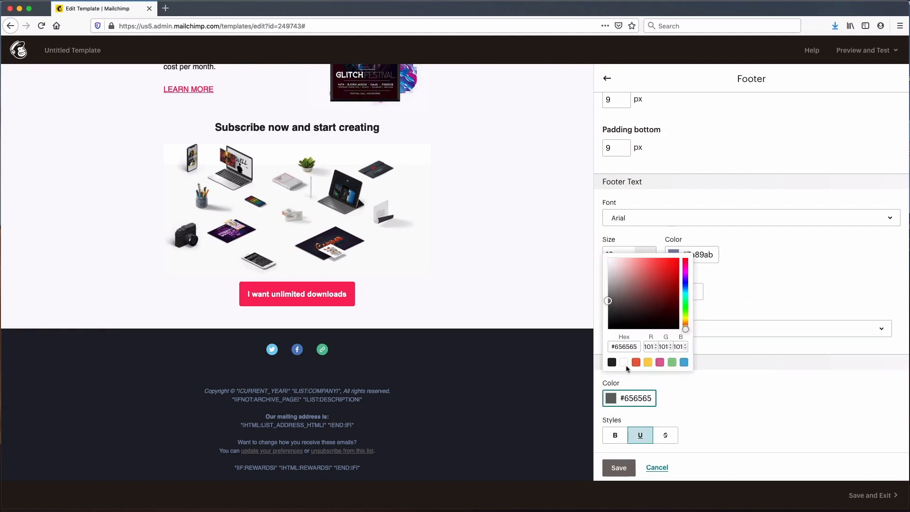
pyautogui.click(623, 362)
pyautogui.click(619, 467)
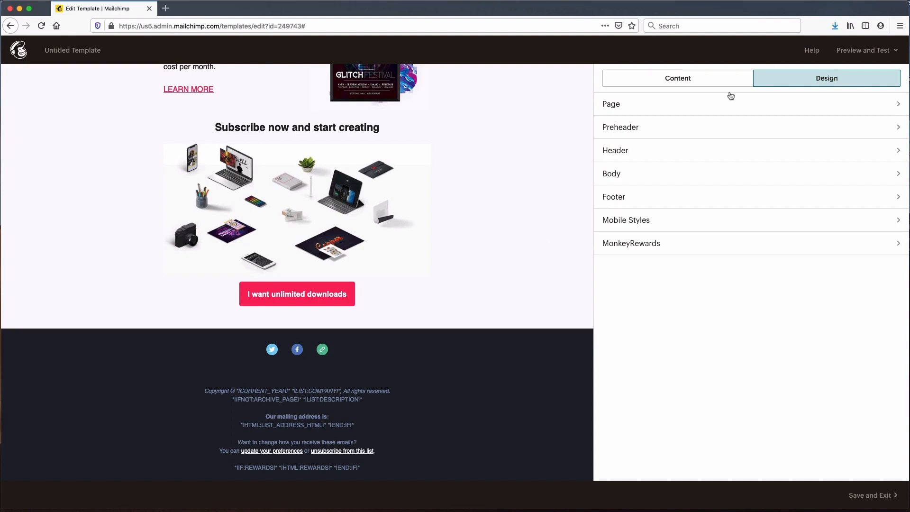
# Add an image block above the footer's social icons and insert jrlogo-90x90-grey.png into it
pyautogui.click(663, 83)
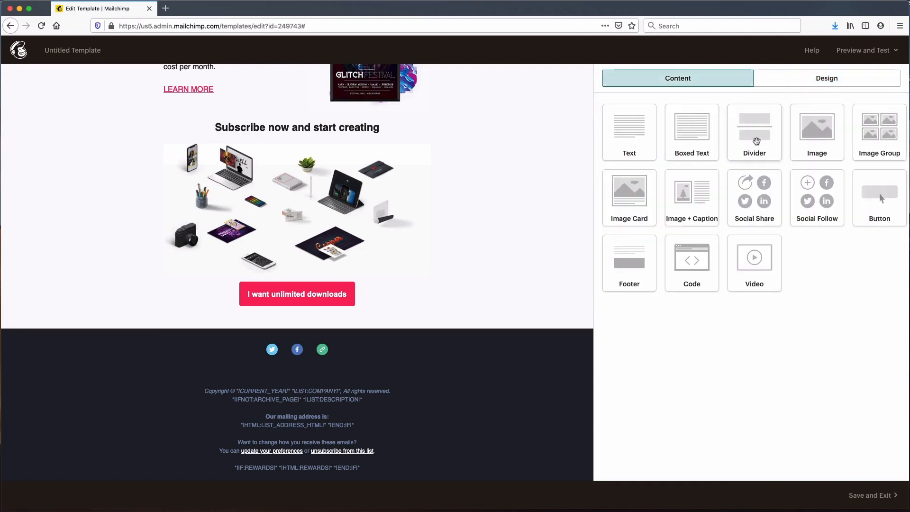
pyautogui.moveTo(818, 136); pyautogui.dragTo(321, 341)
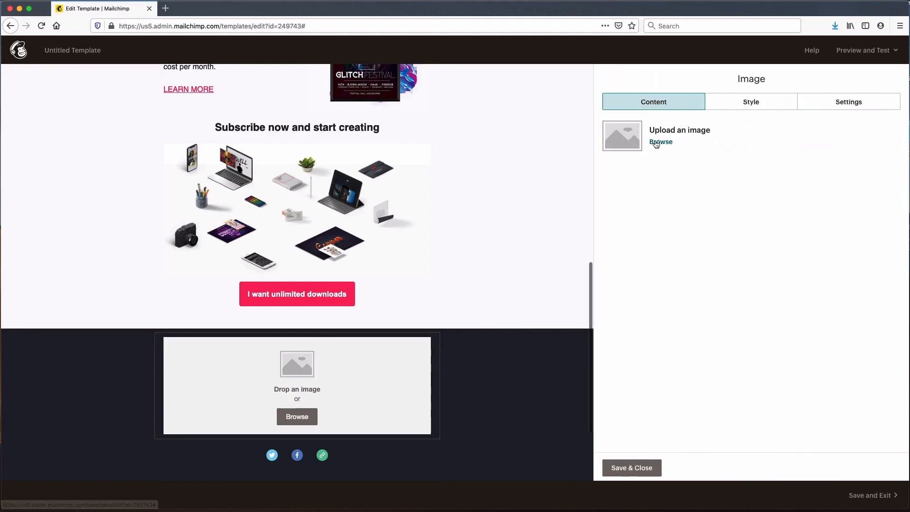
pyautogui.click(660, 142)
pyautogui.click(183, 198)
pyautogui.click(884, 81)
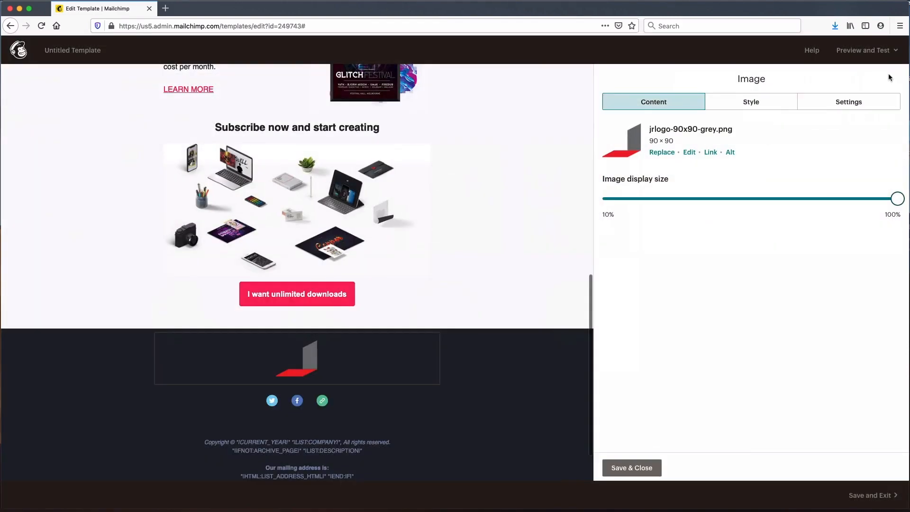
pyautogui.click(710, 152)
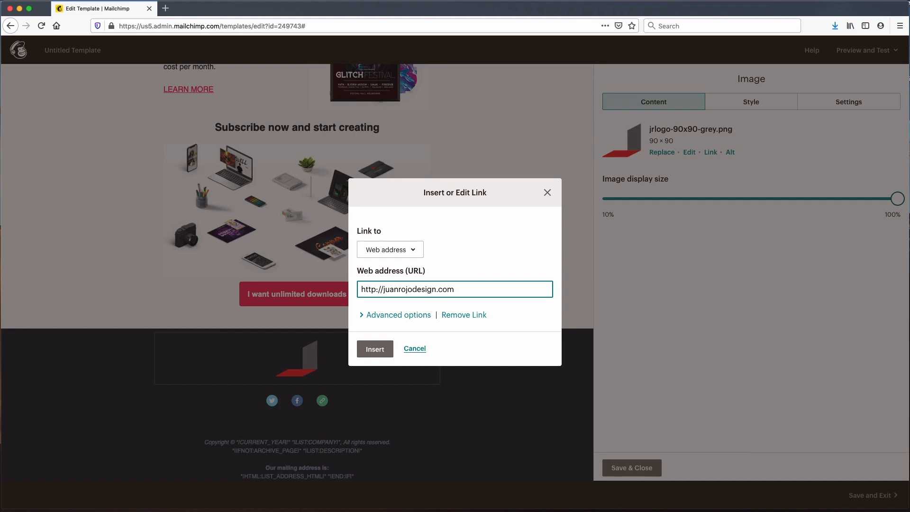
pyautogui.click(387, 348)
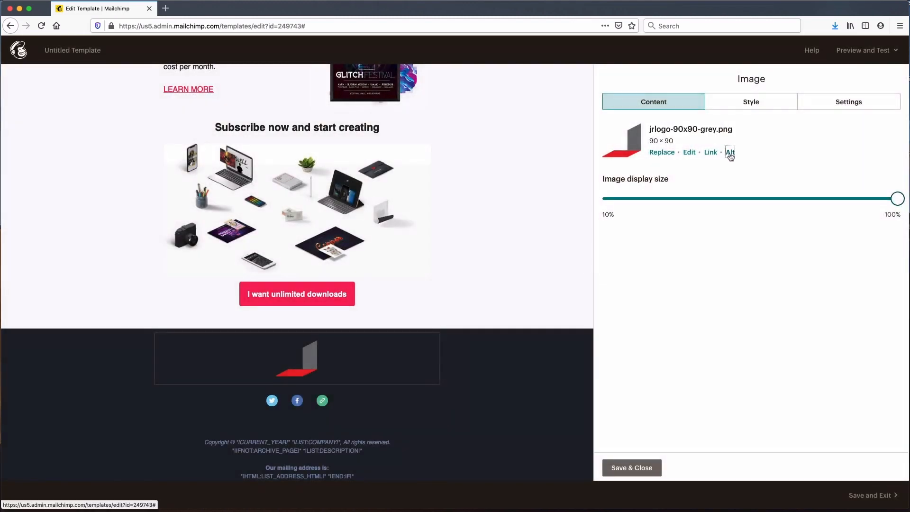
pyautogui.click(730, 152)
pyautogui.write('Juan Rojo Design')
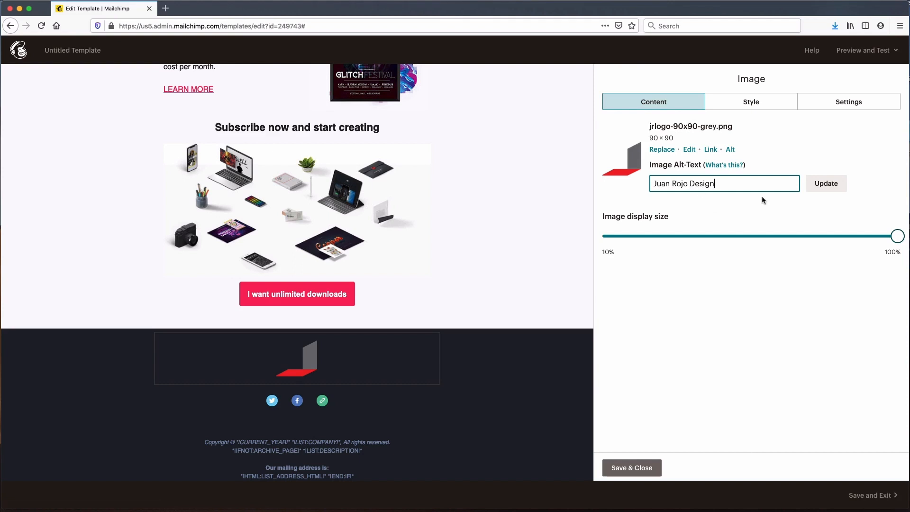
pyautogui.click(826, 183)
pyautogui.click(632, 468)
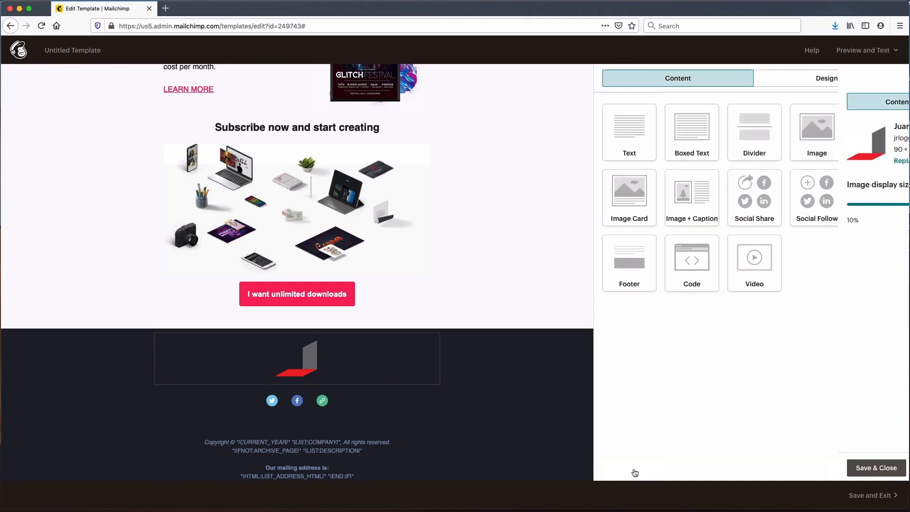
# Edit the footer's Social Follow block so the first service is Facebook and the second is Twitter
pyautogui.click(379, 397)
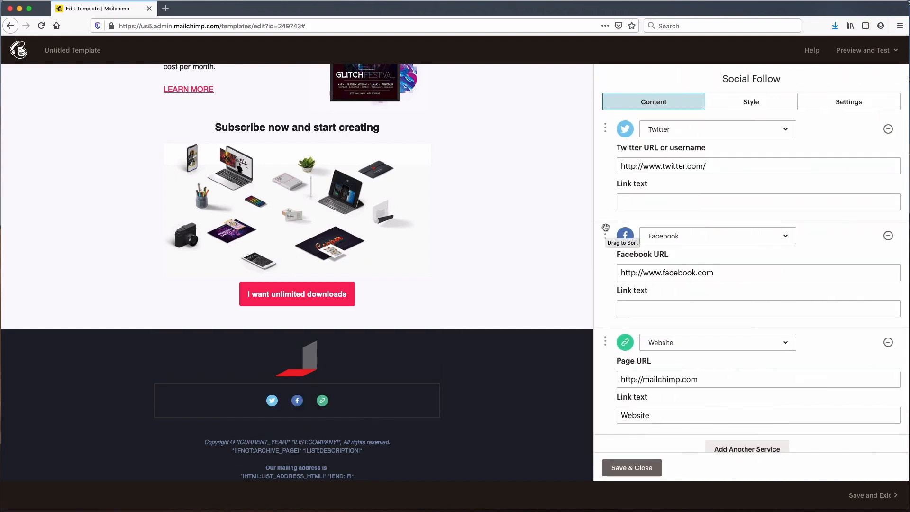
pyautogui.click(720, 136)
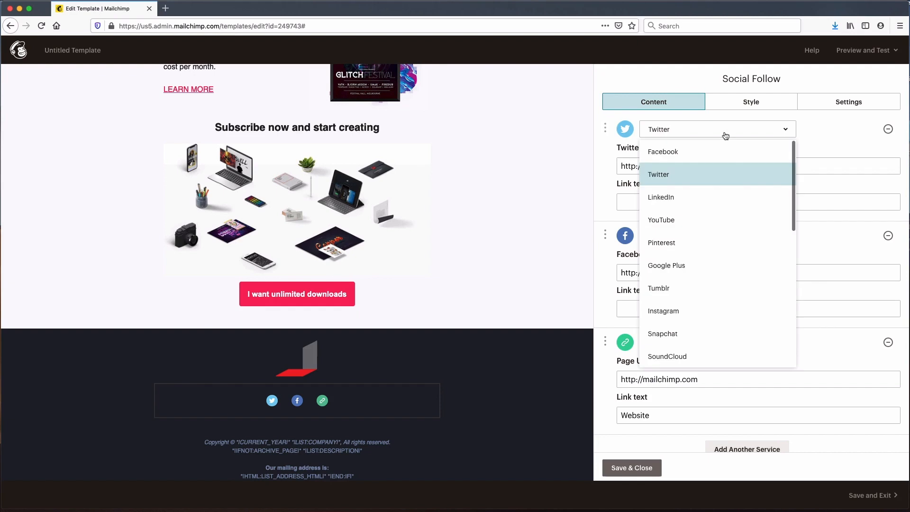
pyautogui.click(697, 147)
pyautogui.click(682, 236)
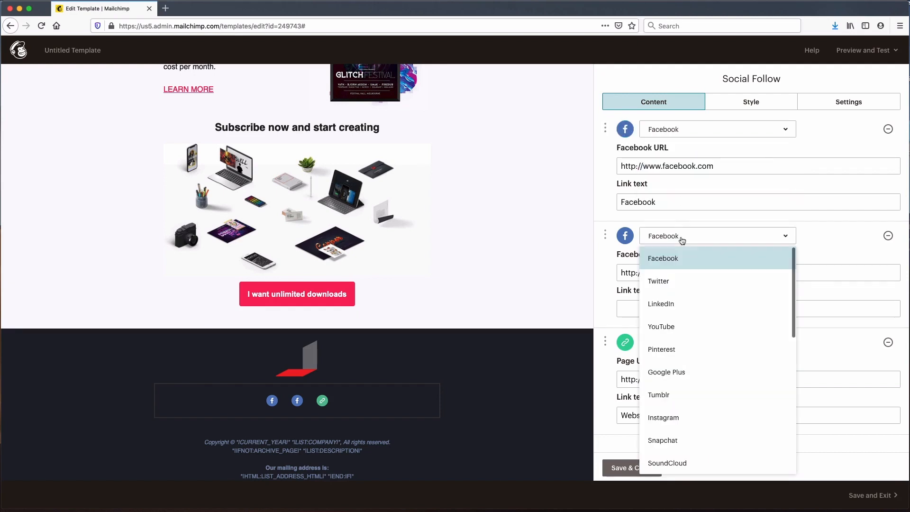
pyautogui.click(672, 278)
# Change the third service in the Social Follow block from Website to YouTube
pyautogui.scroll(-2, 701, 342)
pyautogui.click(786, 292)
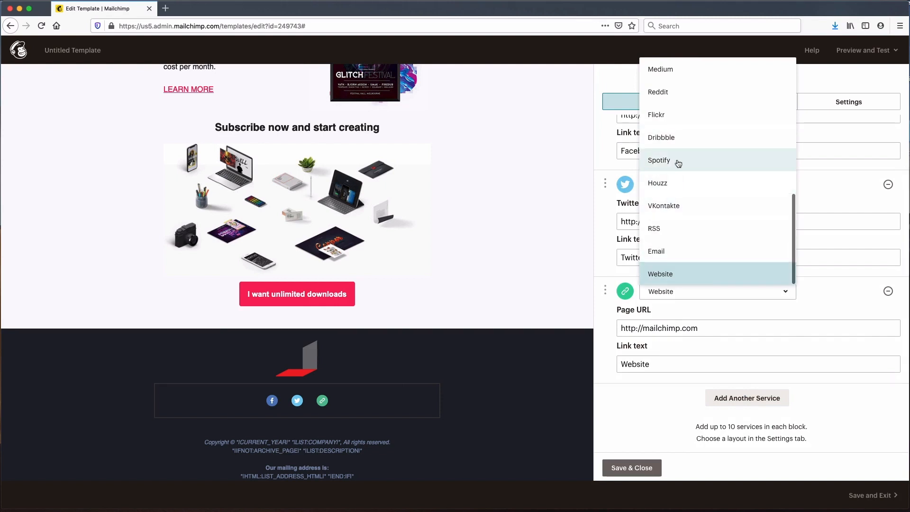
pyautogui.scroll(3, 672, 119)
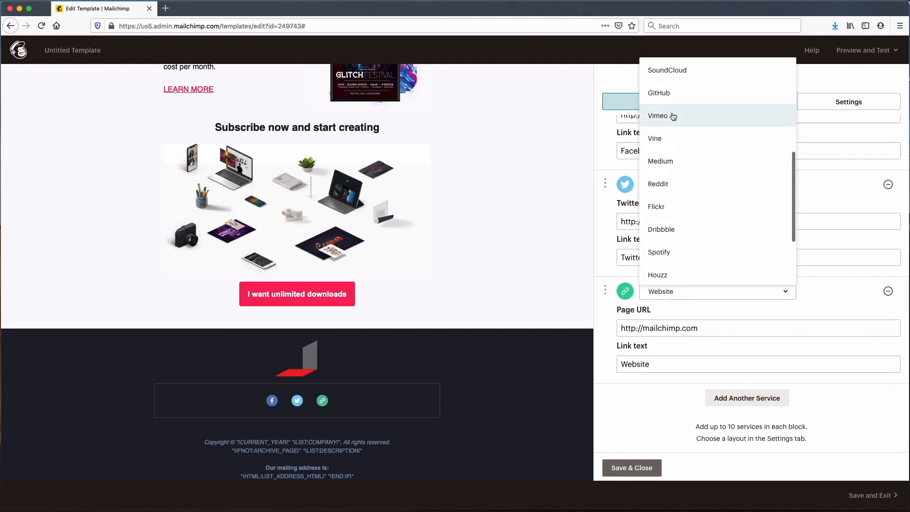
pyautogui.scroll(3, 673, 116)
pyautogui.scroll(3, 673, 116)
pyautogui.click(673, 115)
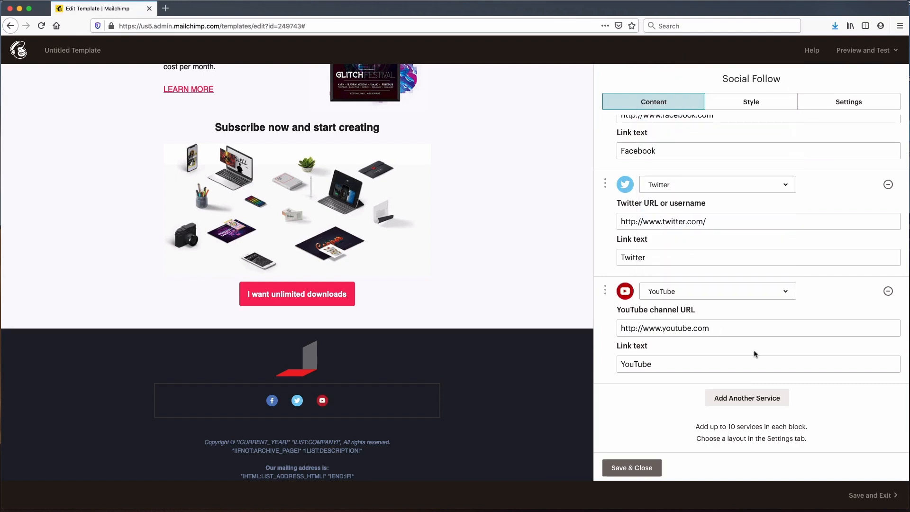
# Add a fourth service to the Social Follow block and set it to LinkedIn
pyautogui.click(753, 399)
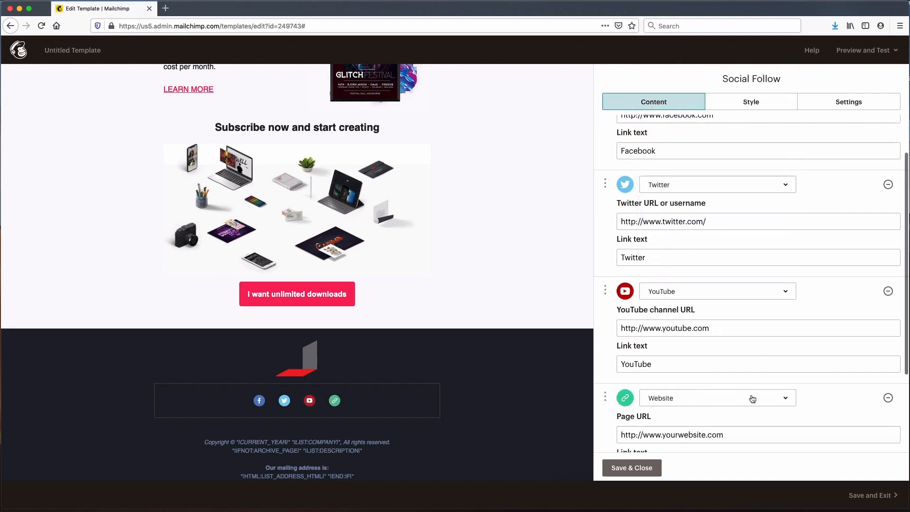
pyautogui.click(781, 403)
pyautogui.scroll(5, 721, 320)
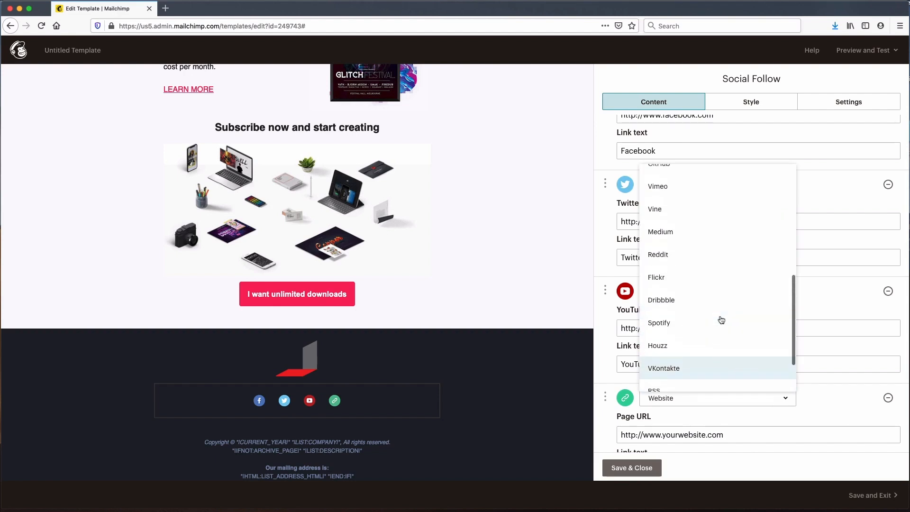
pyautogui.scroll(3, 721, 320)
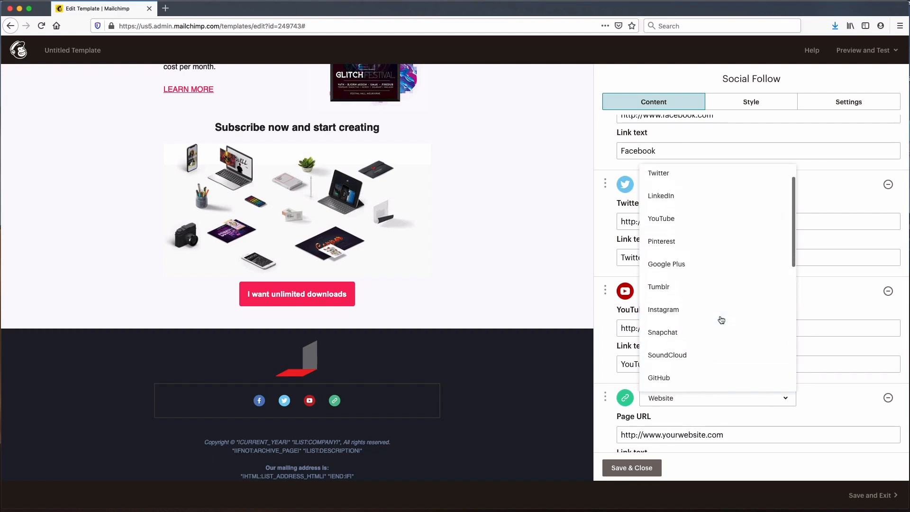
pyautogui.click(681, 223)
# Add a fifth service to the Social Follow block and set it to Instagram
pyautogui.scroll(-3, 736, 391)
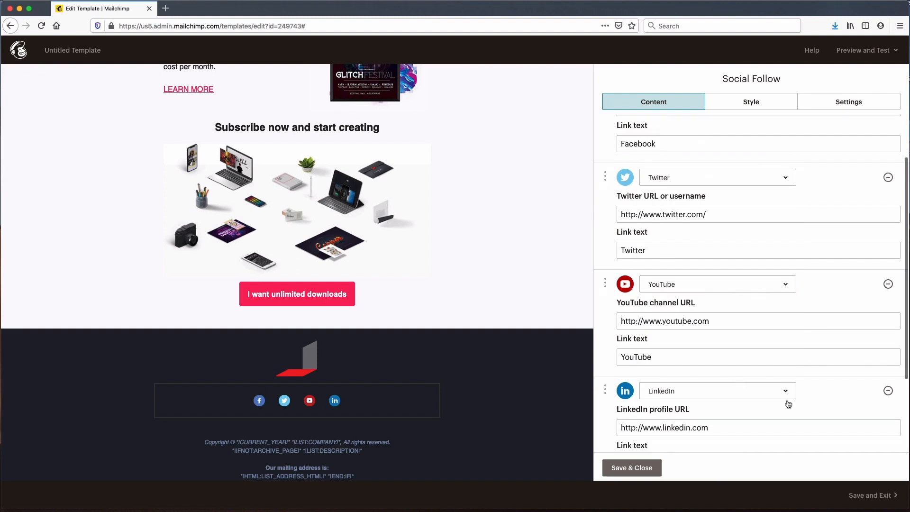
pyautogui.click(758, 396)
pyautogui.scroll(-3, 746, 365)
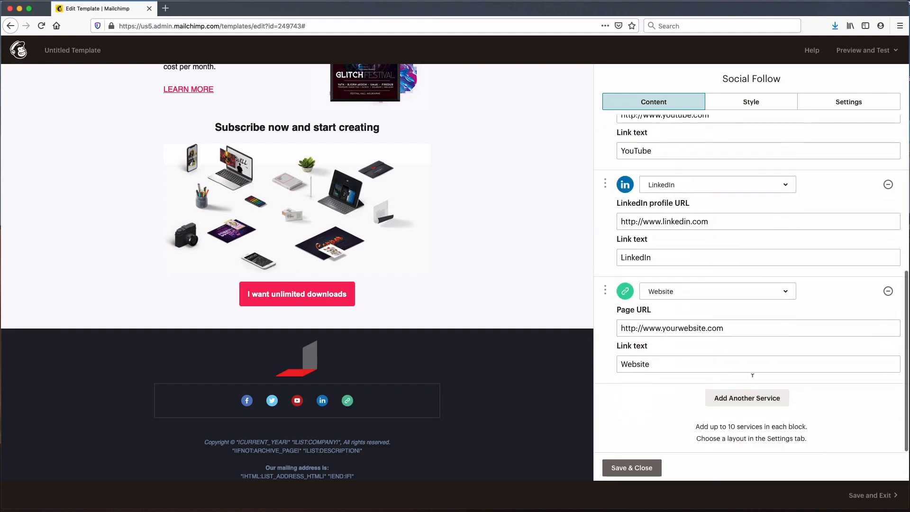
pyautogui.click(785, 293)
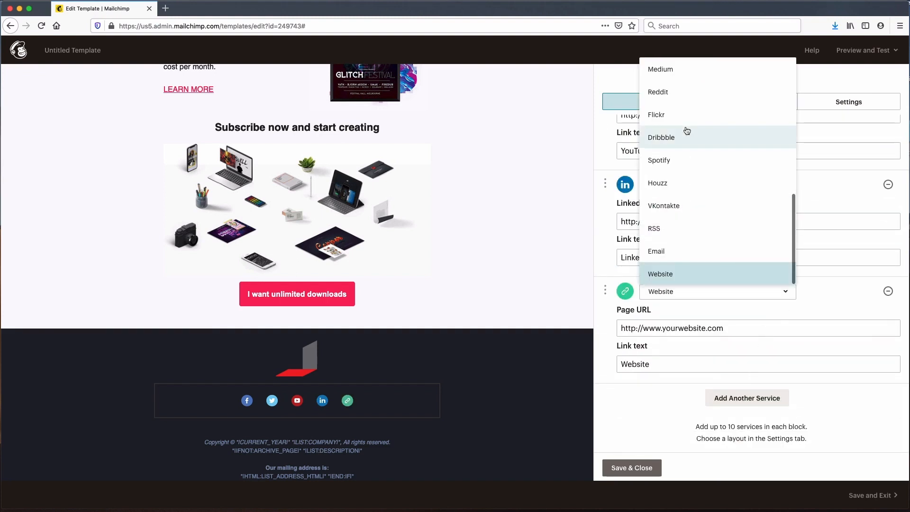
pyautogui.scroll(5, 687, 131)
pyautogui.scroll(3, 687, 143)
pyautogui.click(663, 226)
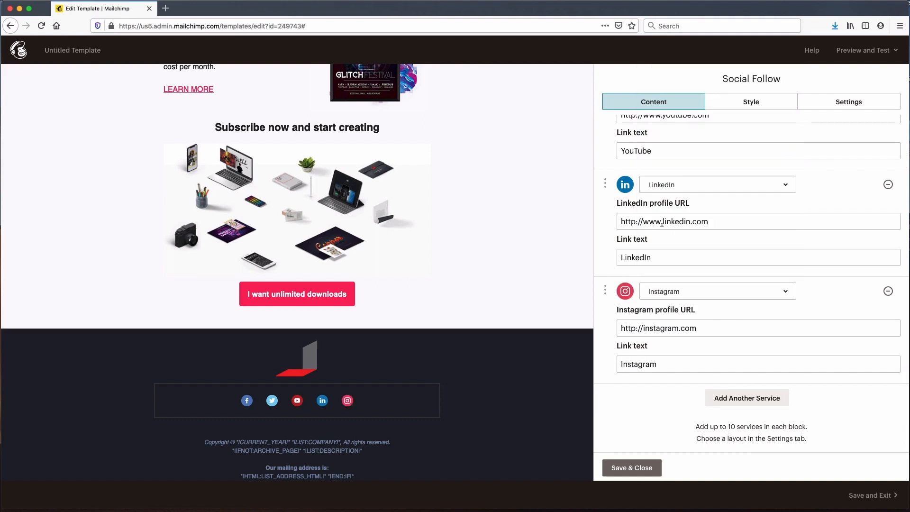
# Switch the footer's Social Follow icons to the solid white style and save the block
pyautogui.click(837, 100)
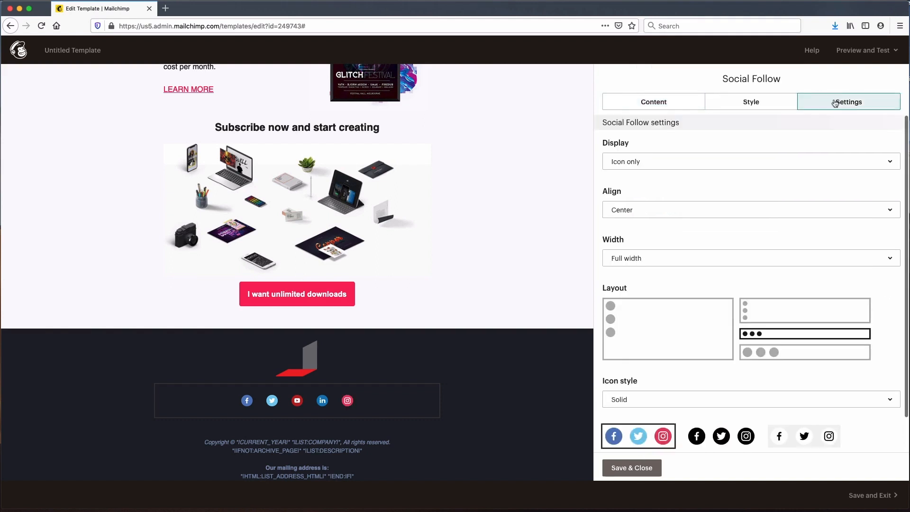
pyautogui.click(804, 445)
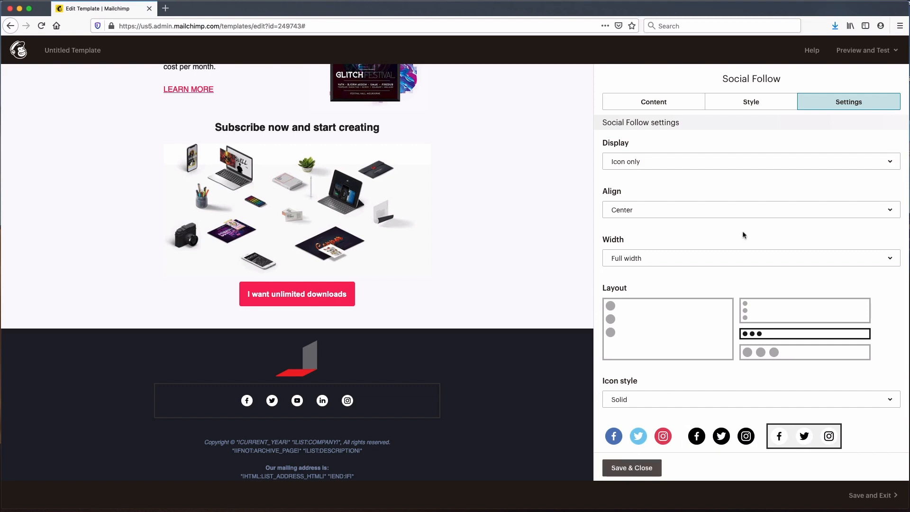
pyautogui.click(746, 102)
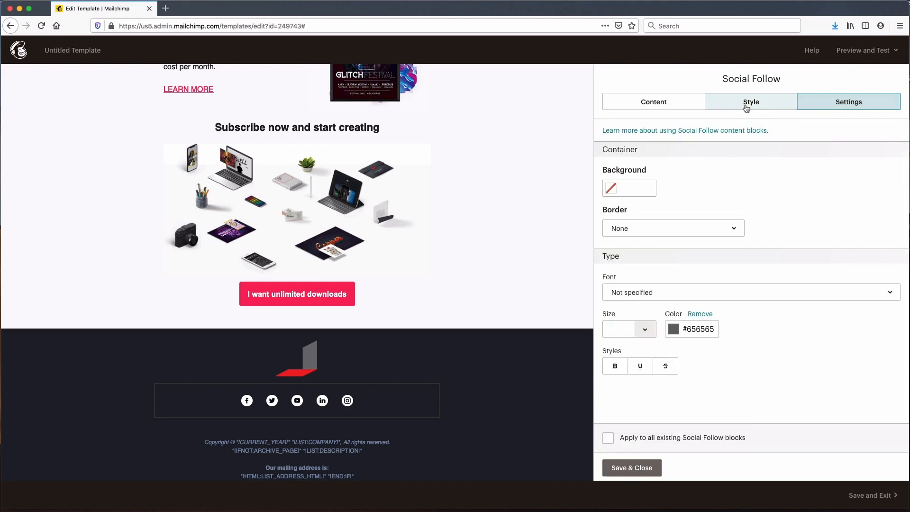
pyautogui.click(650, 102)
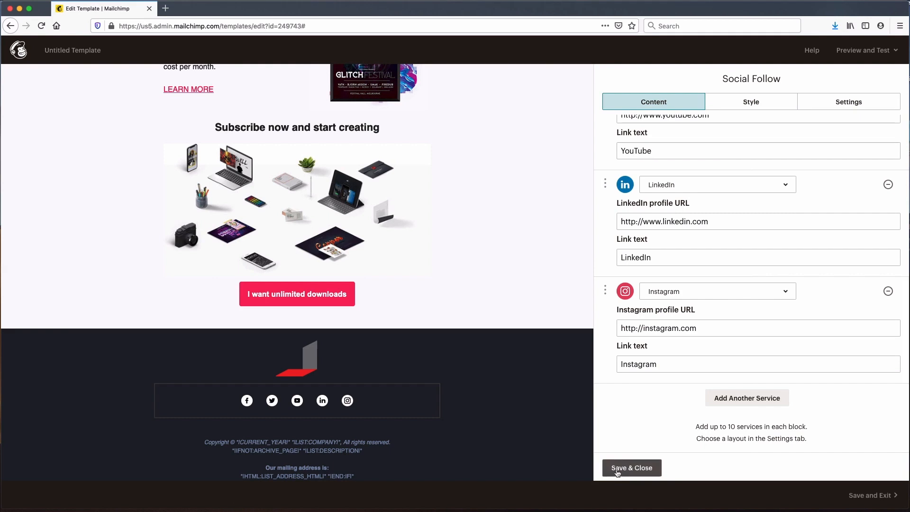
pyautogui.click(639, 468)
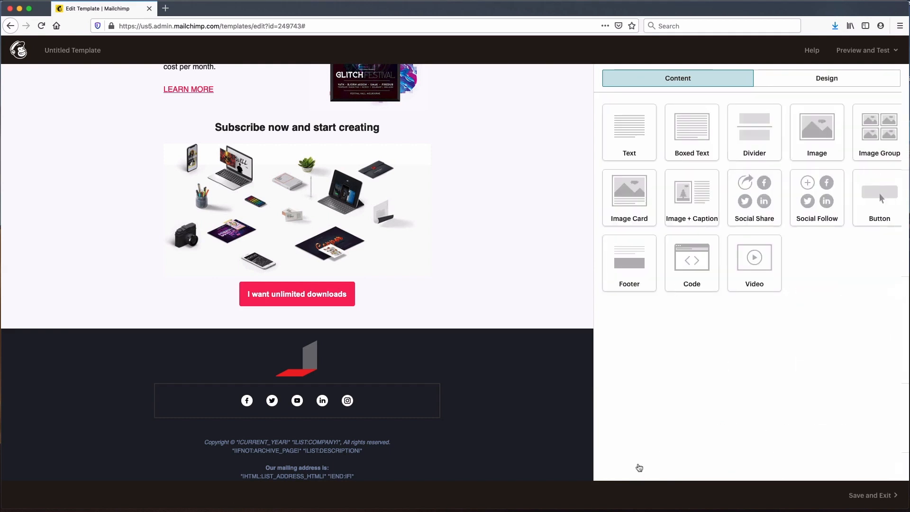
# Preview the template in desktop and mobile modes, checking the full length of the mobile layout, and return to the editor
pyautogui.scroll(-2, 513, 366)
pyautogui.scroll(15, 515, 366)
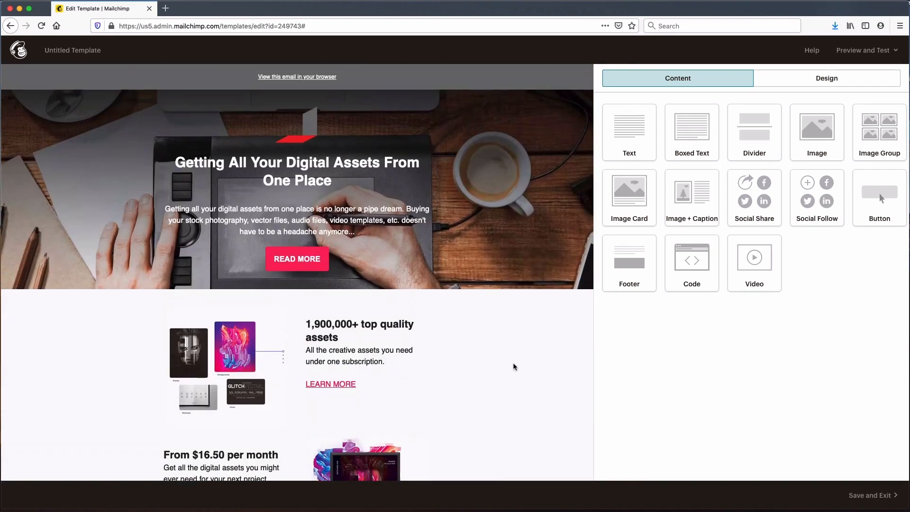
pyautogui.click(895, 51)
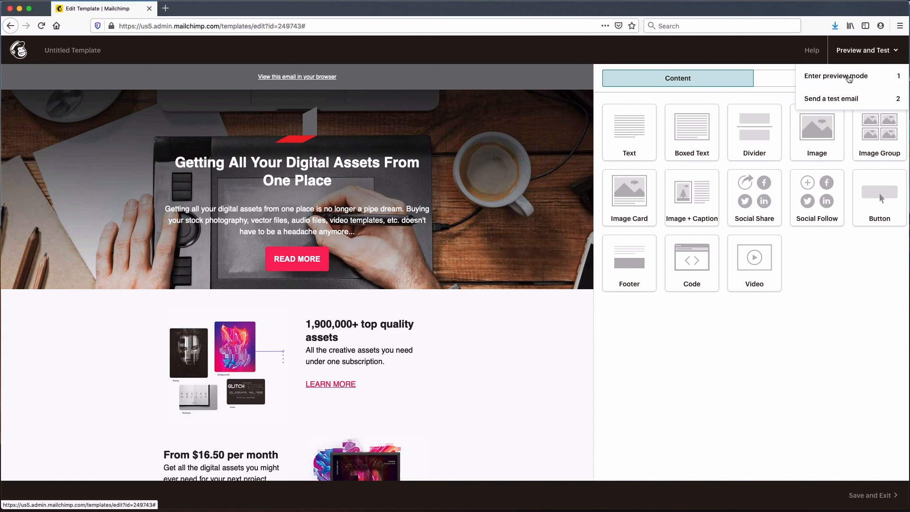
pyautogui.click(846, 73)
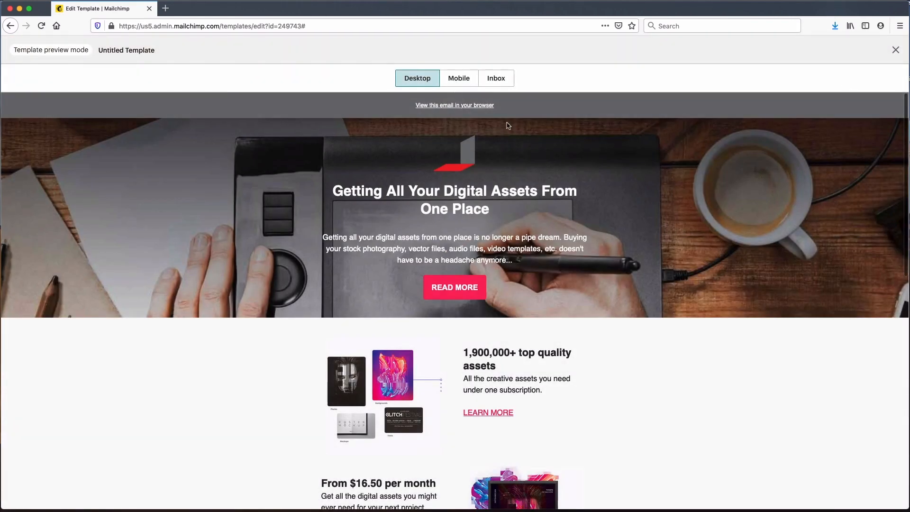
pyautogui.click(462, 79)
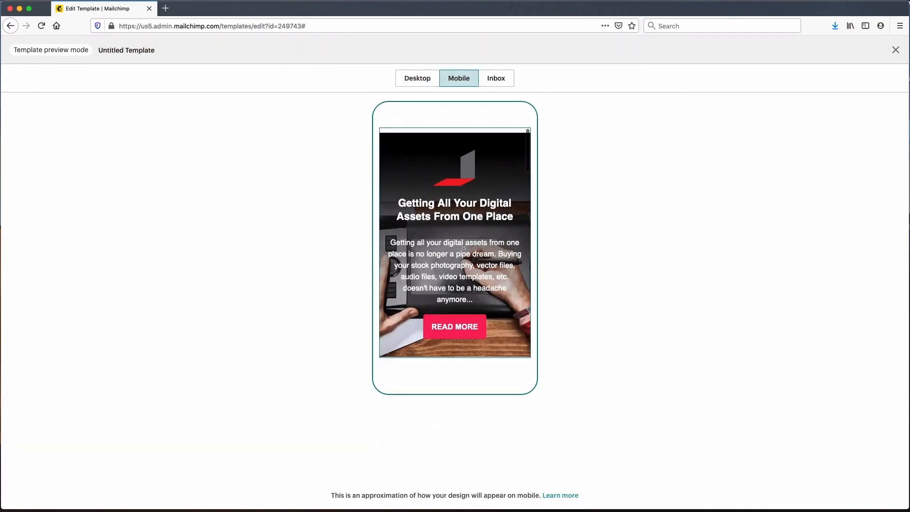
pyautogui.scroll(-10, 464, 247)
pyautogui.scroll(-15, 464, 248)
pyautogui.scroll(-3, 464, 253)
pyautogui.scroll(20, 463, 249)
pyautogui.click(417, 77)
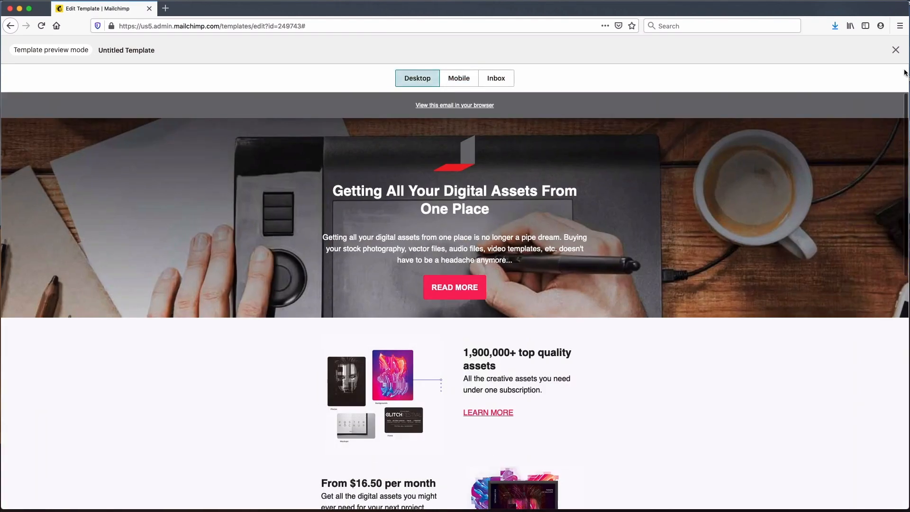
pyautogui.click(896, 50)
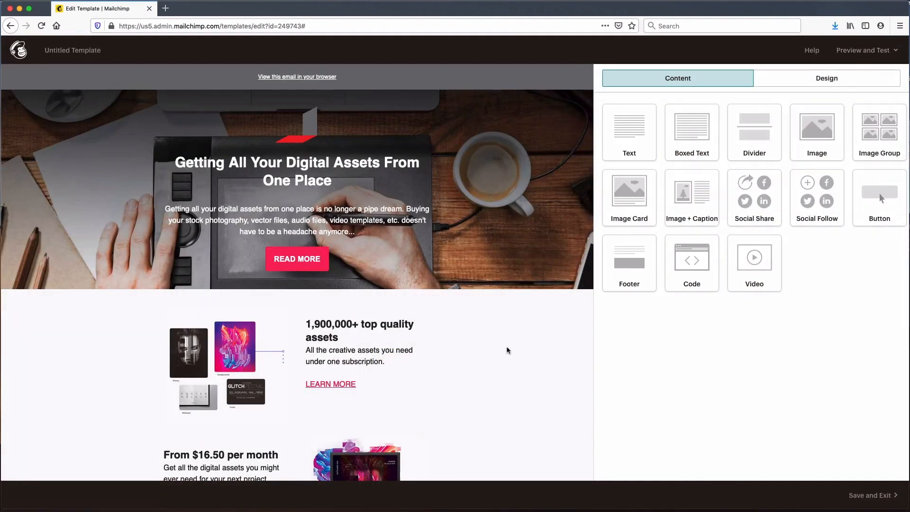